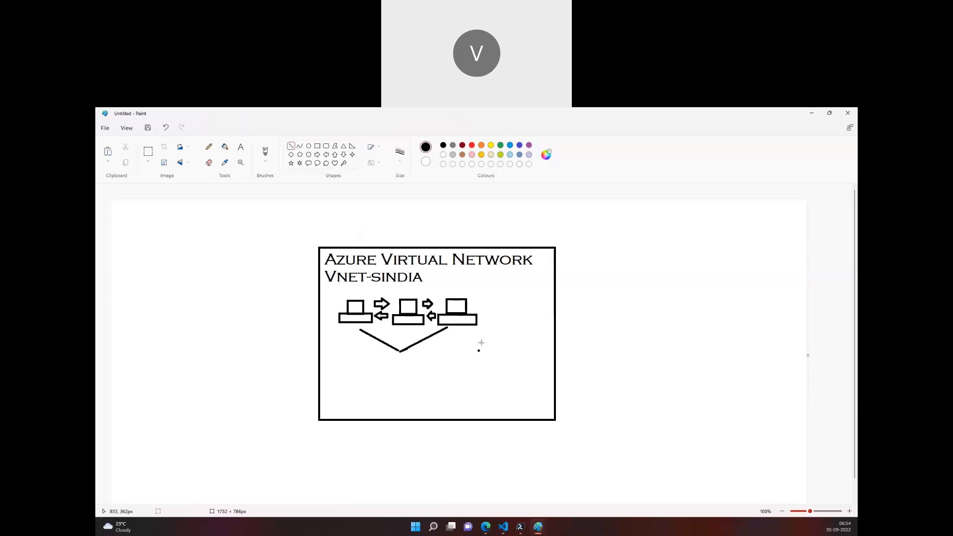
# Draw a computer icon in the lower right of the VNet-sindia network box.
pyautogui.click(317, 146)
pyautogui.moveTo(493, 359)
pyautogui.mouseDown()
pyautogui.moveTo(517, 398)
pyautogui.moveTo(543, 385)
pyautogui.moveTo(528, 381)
pyautogui.mouseUp()
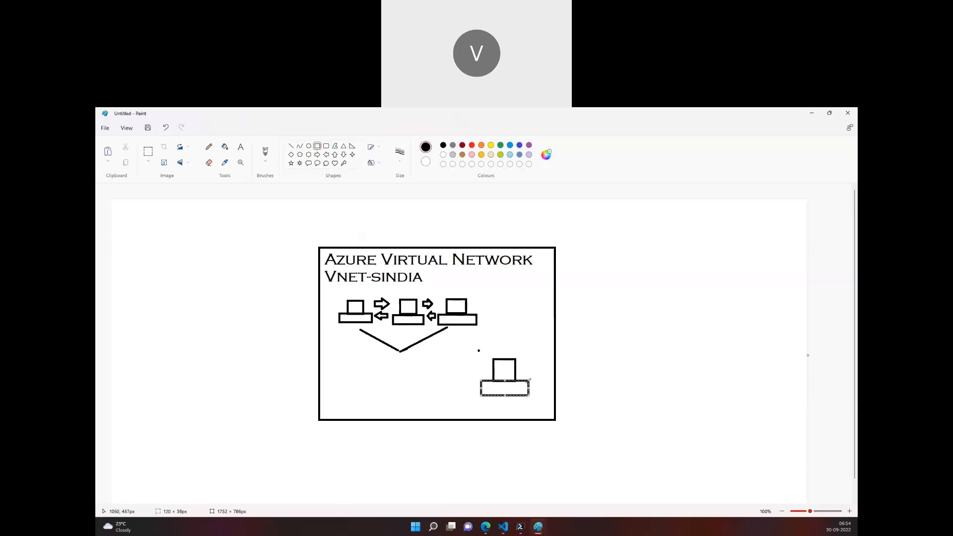
# Draw a rectangle enclosing the new computer icon inside the network box.
pyautogui.click(537, 354)
pyautogui.moveTo(452, 345); pyautogui.dragTo(475, 363)
pyautogui.moveTo(531, 400); pyautogui.dragTo(548, 412)
# Select the group of three computers, then switch to the other Paint window with the two-network diagram.
pyautogui.moveTo(335, 292); pyautogui.dragTo(499, 335)
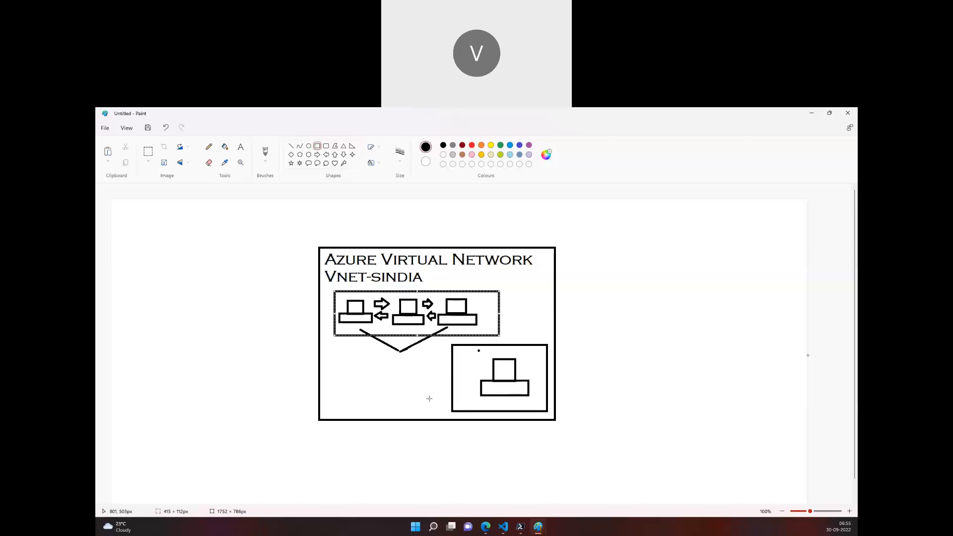
pyautogui.moveTo(538, 527)
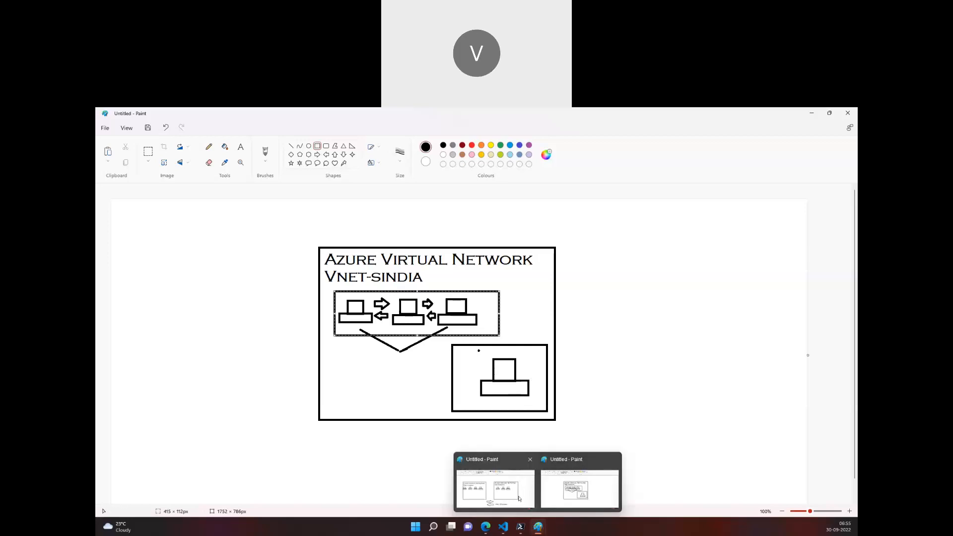
pyautogui.click(517, 495)
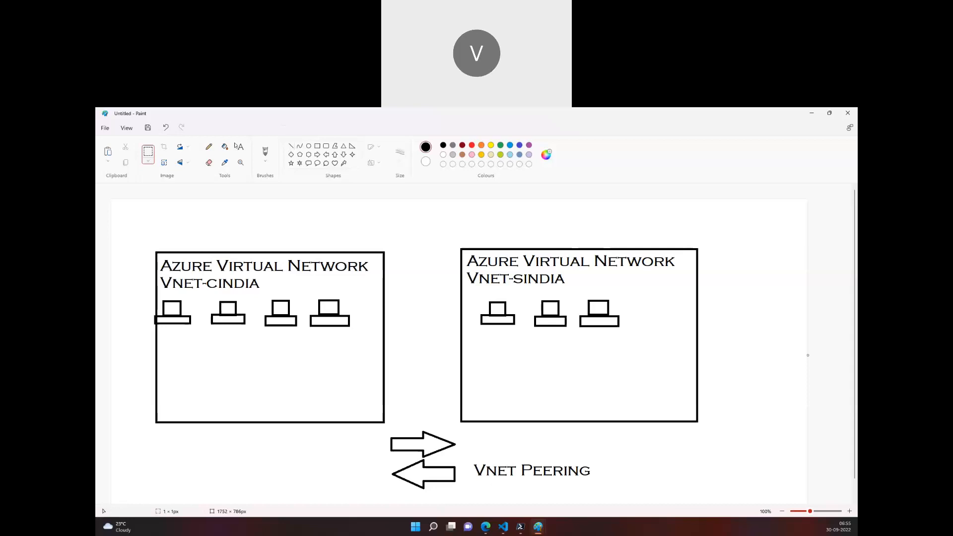
# Move the "Vnet Peering" label above the two network boxes.
pyautogui.moveTo(467, 453); pyautogui.dragTo(432, 221)
pyautogui.click(522, 483)
# Move the pair of arrows into the gap between the two network boxes.
pyautogui.moveTo(381, 429)
pyautogui.mouseDown()
pyautogui.moveTo(465, 493)
pyautogui.moveTo(440, 351)
pyautogui.moveTo(441, 468)
pyautogui.mouseUp()
pyautogui.click(373, 452)
pyautogui.moveTo(381, 434); pyautogui.dragTo(434, 318)
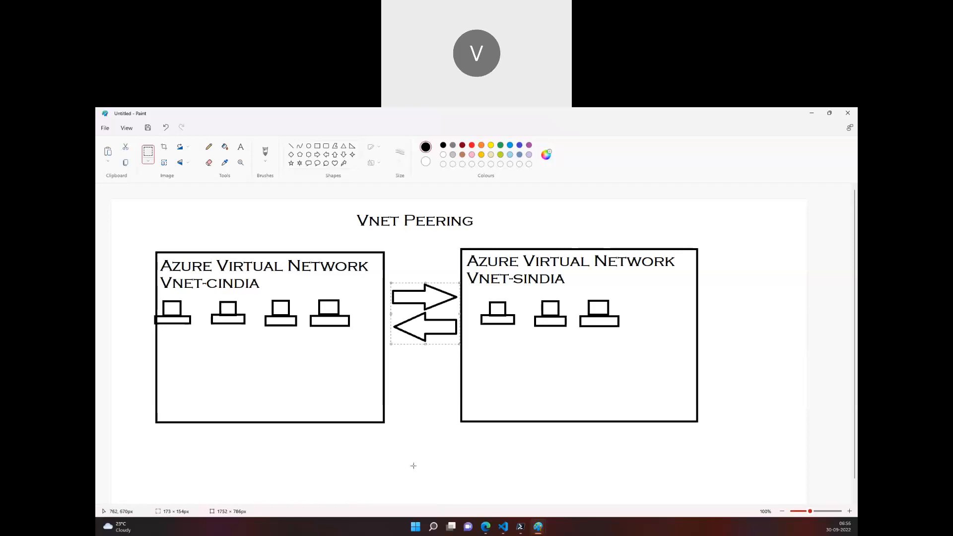
pyautogui.moveTo(424, 316); pyautogui.dragTo(421, 316)
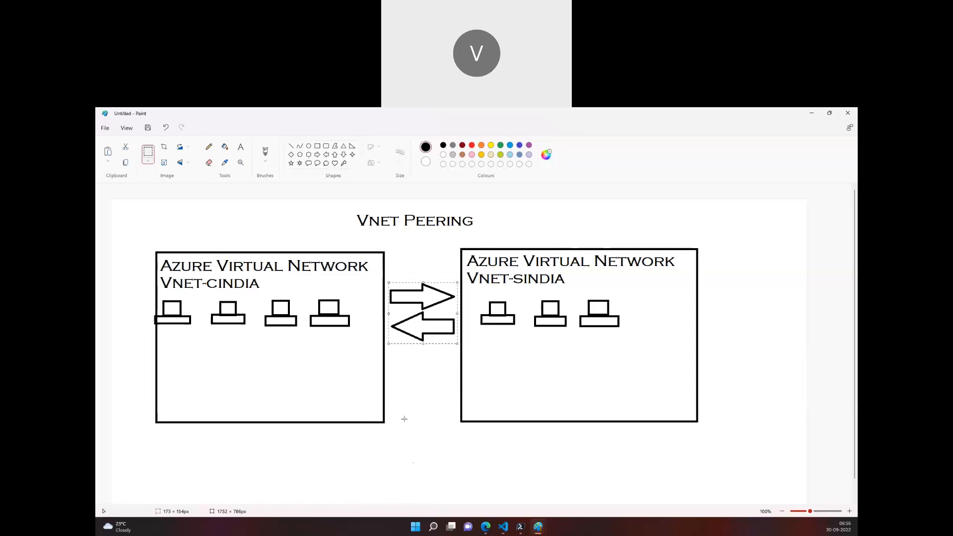
pyautogui.click(396, 401)
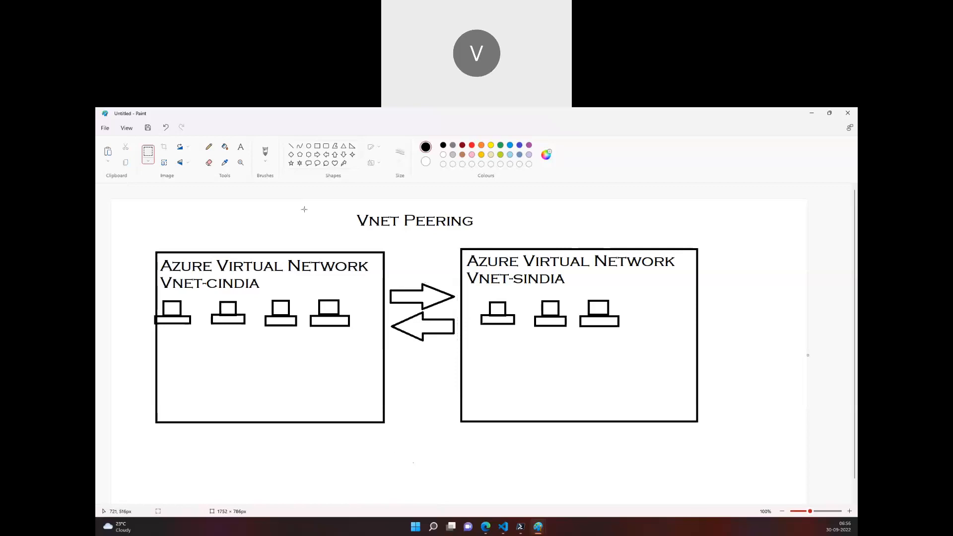
# Add the text "10.0.0.0/16" near the bottom of the VNet-cindia box.
pyautogui.click(241, 147)
pyautogui.click(220, 408)
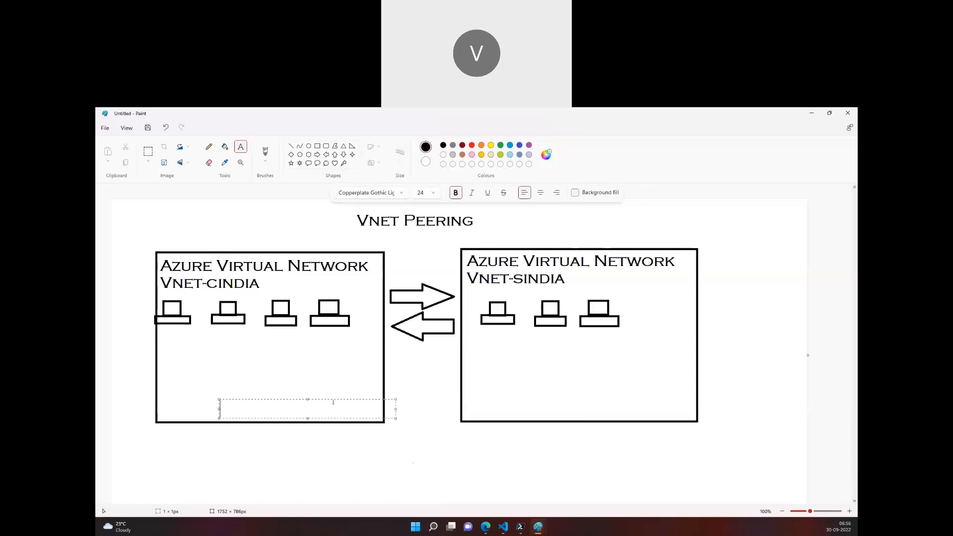
pyautogui.write('10.0.0.0/')
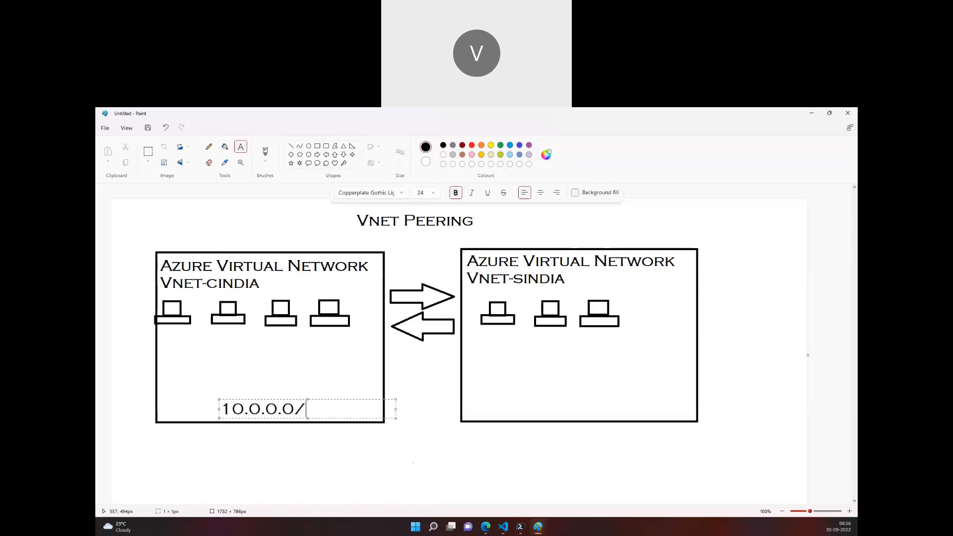
pyautogui.write('16')
# Add a text box above it reading "10.0.0.0 - 10.0.255.255".
pyautogui.click(192, 383)
pyautogui.moveTo(191, 375); pyautogui.dragTo(366, 394)
pyautogui.write('10.0.')
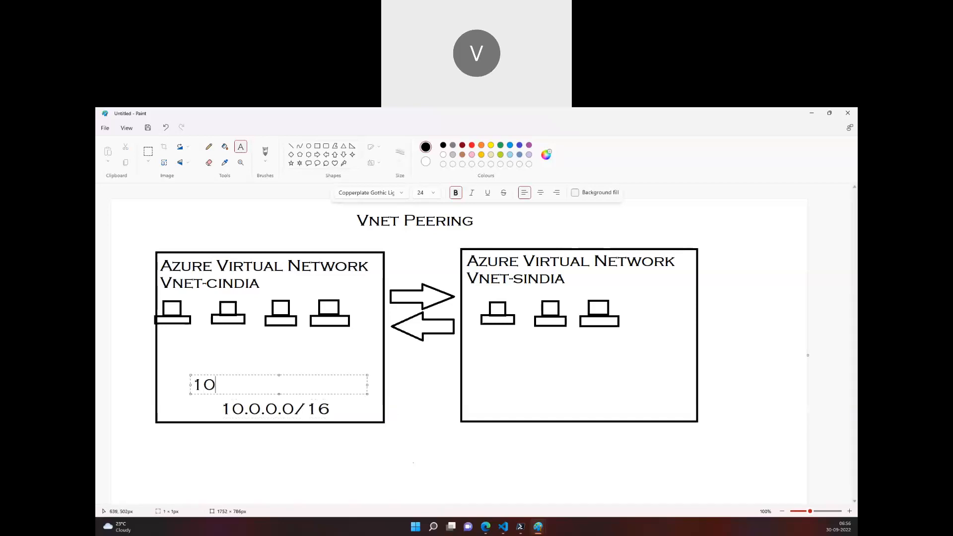
pyautogui.write('.0- 19')
pyautogui.press('BackSpace')
pyautogui.write('0.2')
pyautogui.press('BackSpace')
pyautogui.write('0.2')
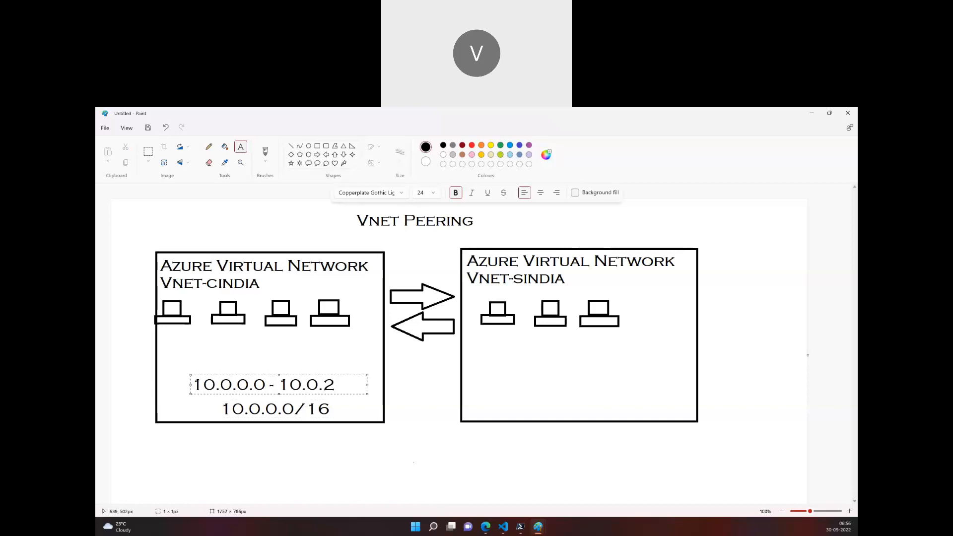
pyautogui.write('55.255')
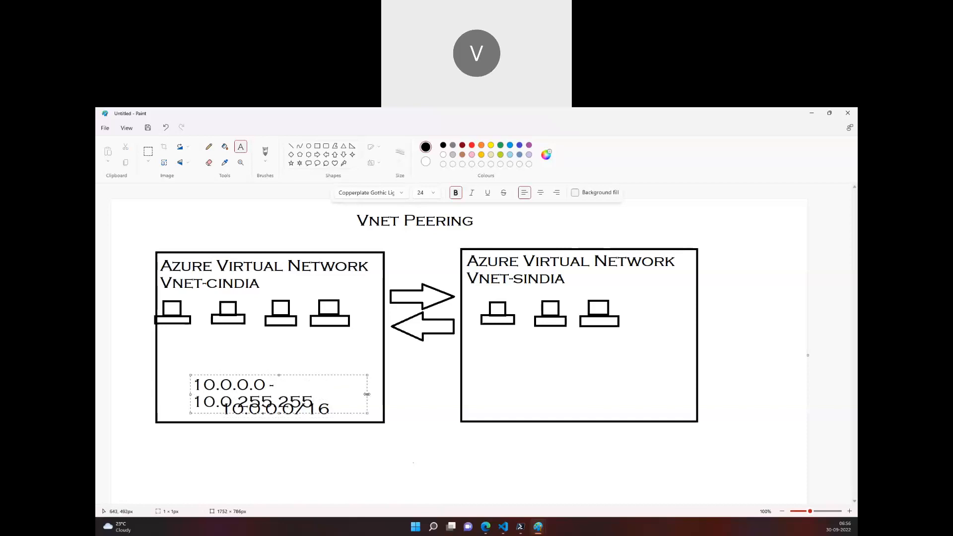
# Widen the address-range text box and reposition it above the CIDR text in the VNet-cindia box.
pyautogui.moveTo(366, 394); pyautogui.dragTo(407, 395)
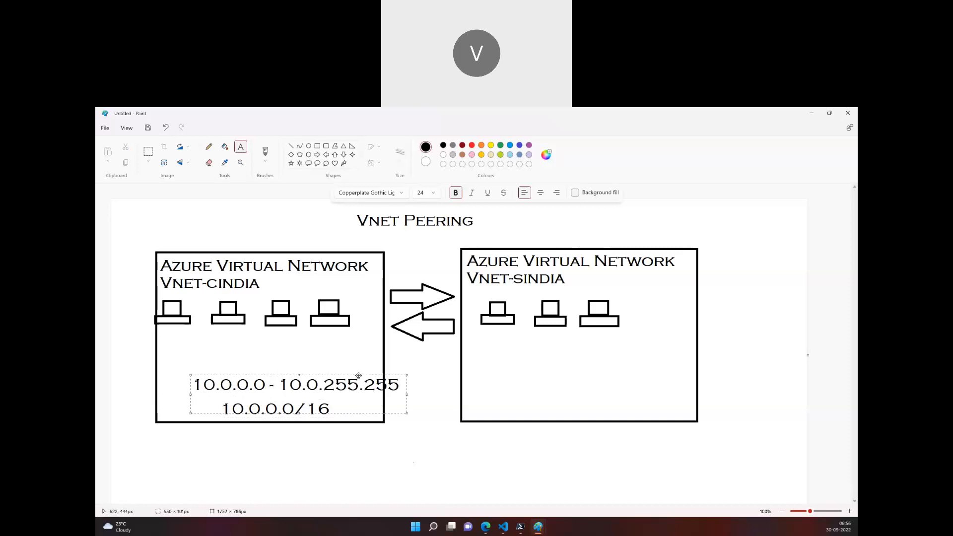
pyautogui.moveTo(358, 376); pyautogui.dragTo(334, 380)
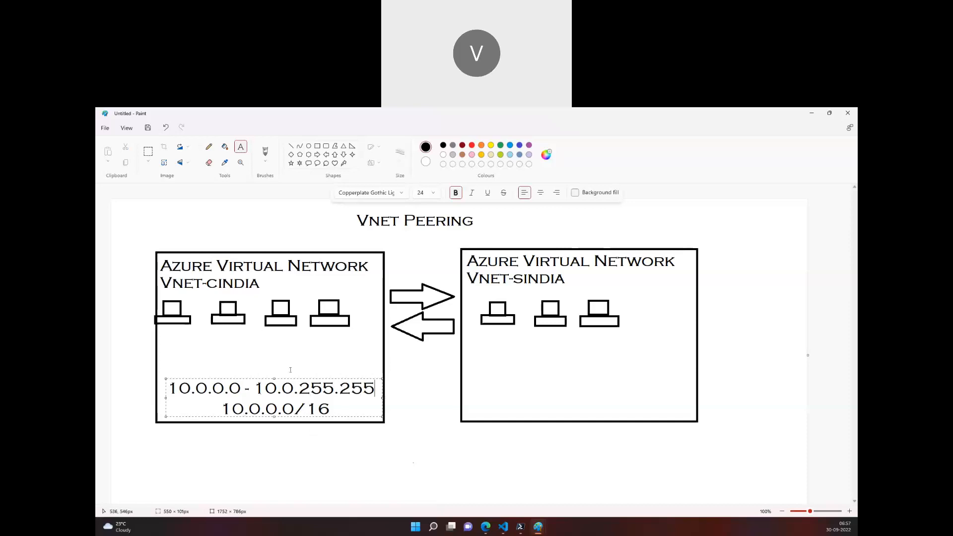
pyautogui.click(391, 402)
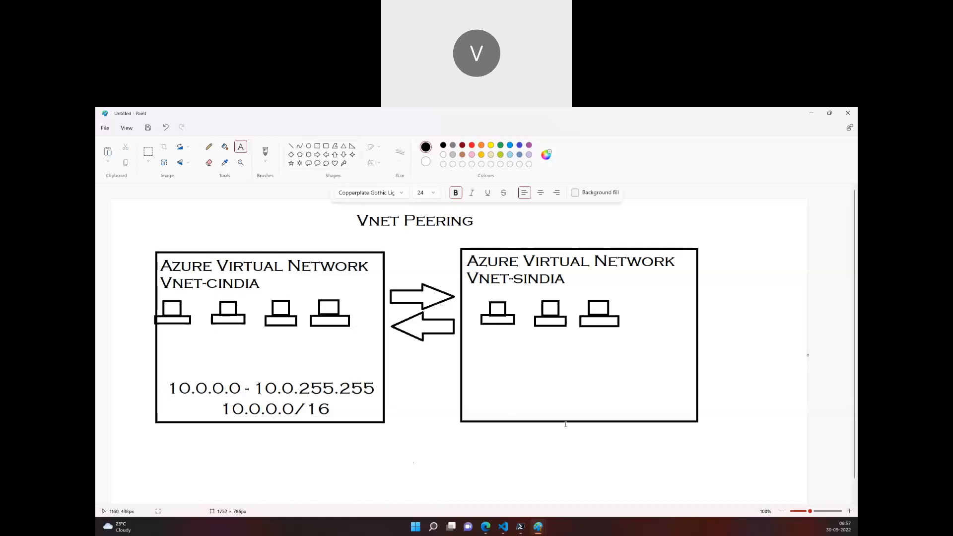
# Add the text "10.1.0.0/16" near the bottom of the VNet-sindia box.
pyautogui.click(525, 410)
pyautogui.write('10.1.0.0/16')
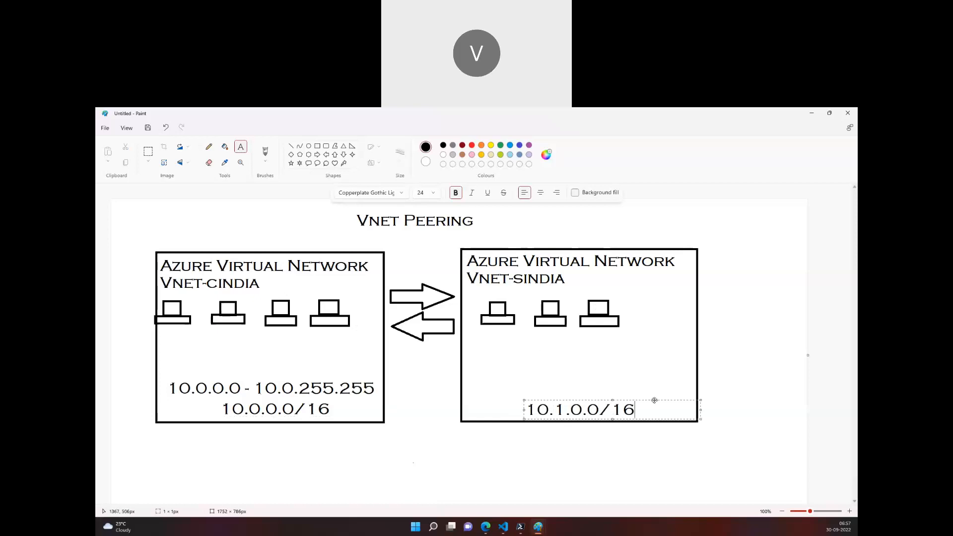
pyautogui.moveTo(655, 400); pyautogui.dragTo(650, 397)
pyautogui.click(543, 427)
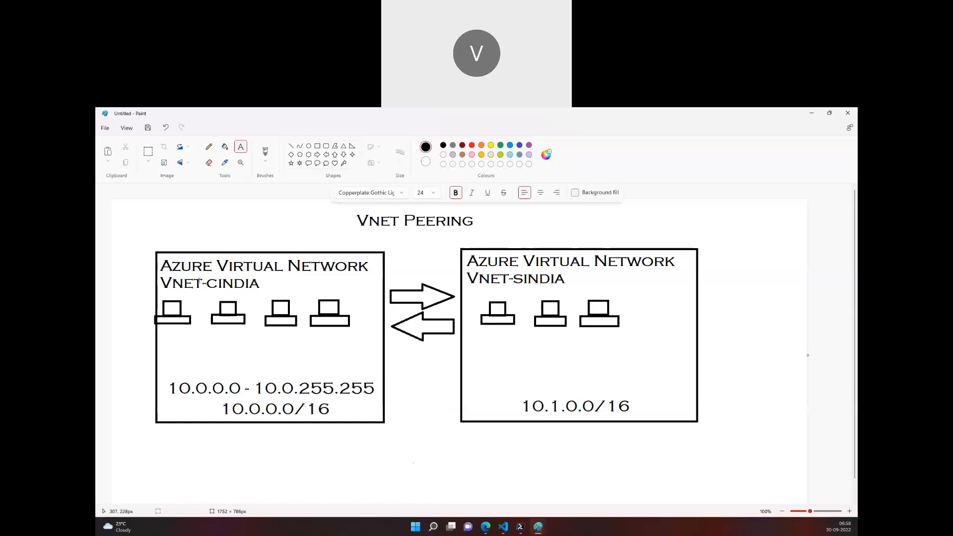
# Add the text "10.1.0.0 - 10.1.255.255" above the CIDR in the VNet-sindia box, widening its text box.
pyautogui.click(467, 388)
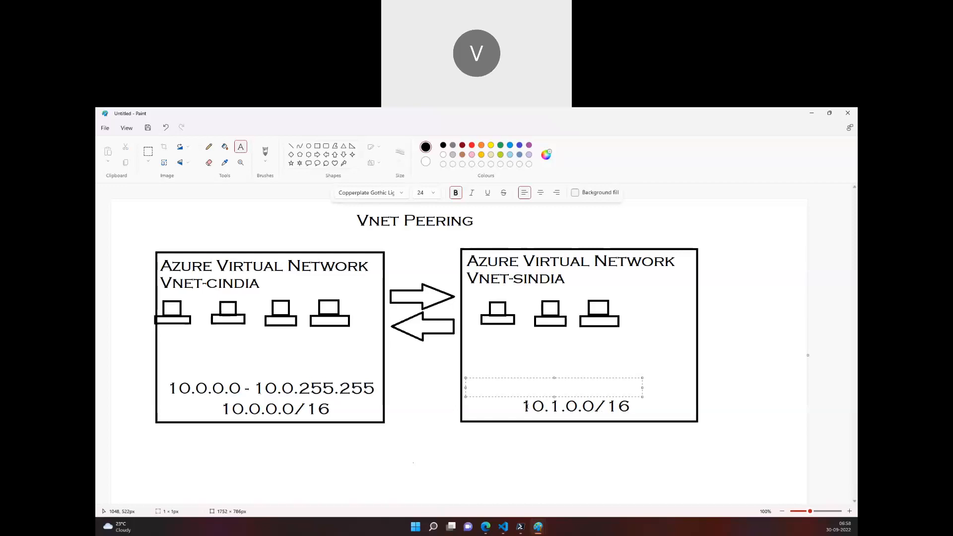
pyautogui.write('10.1.0.0 - 10.1')
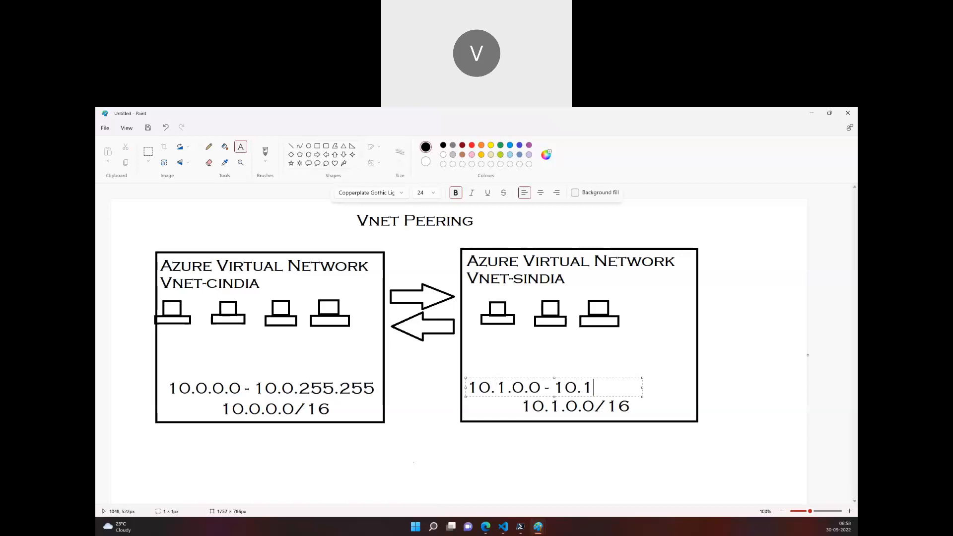
pyautogui.write('.255.255')
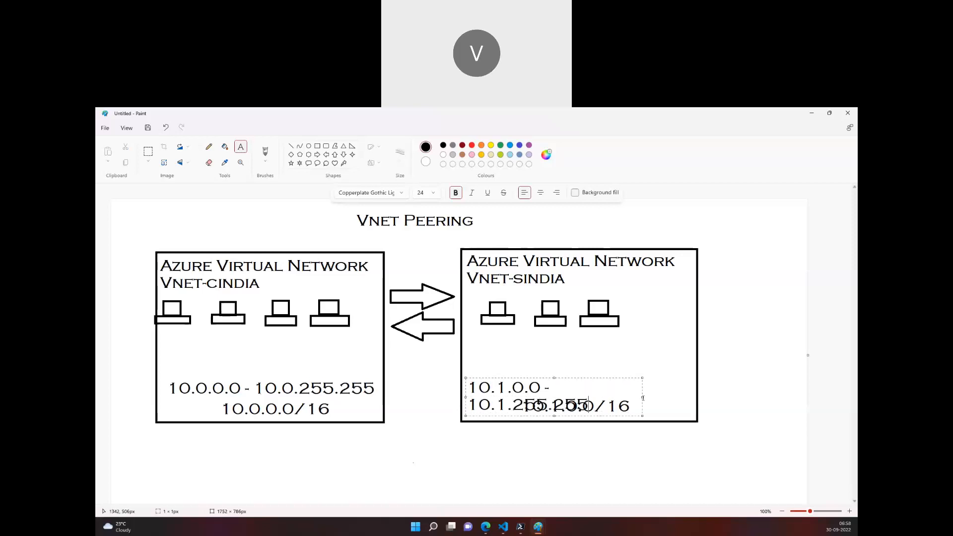
pyautogui.moveTo(643, 398); pyautogui.dragTo(693, 378)
pyautogui.click(591, 449)
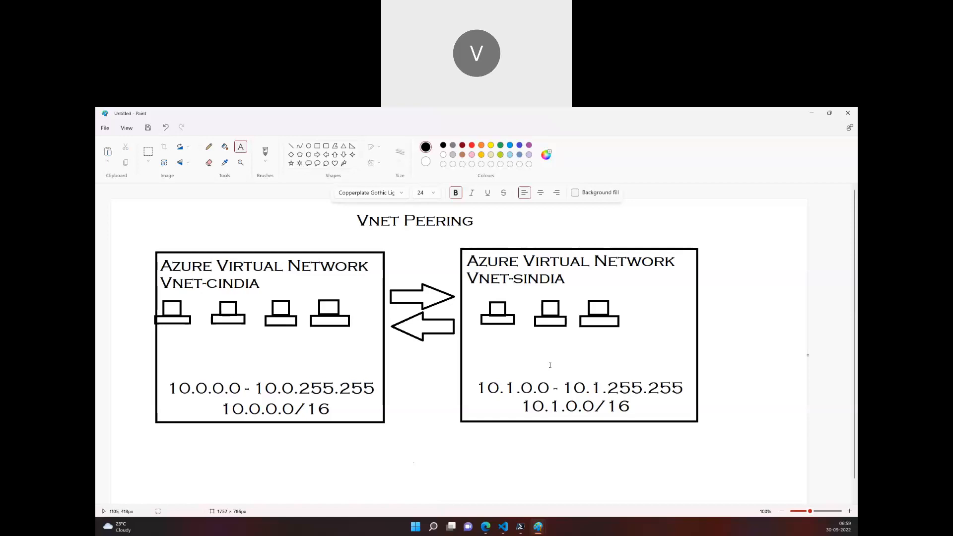
# Switch to the Azure portal's Virtual machines page in the browser.
pyautogui.click(538, 526)
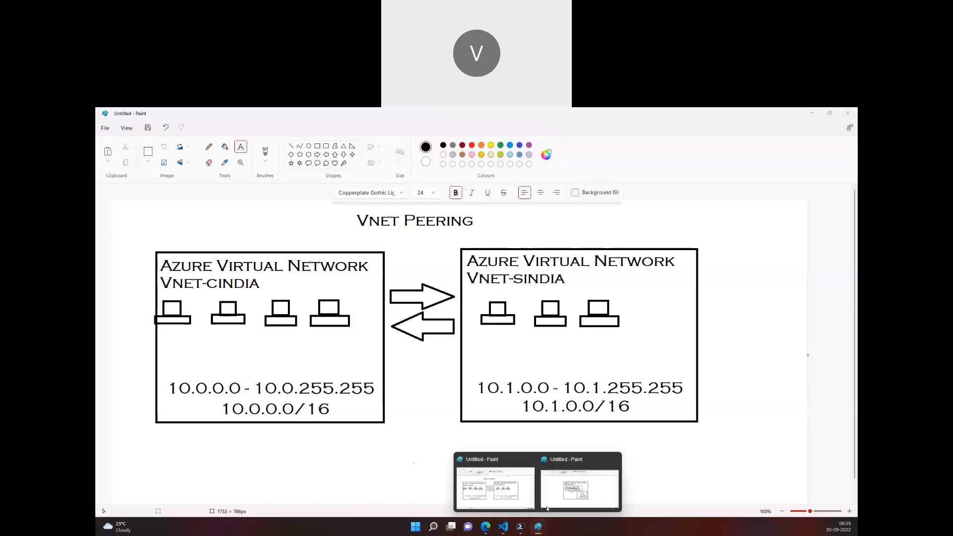
pyautogui.click(548, 509)
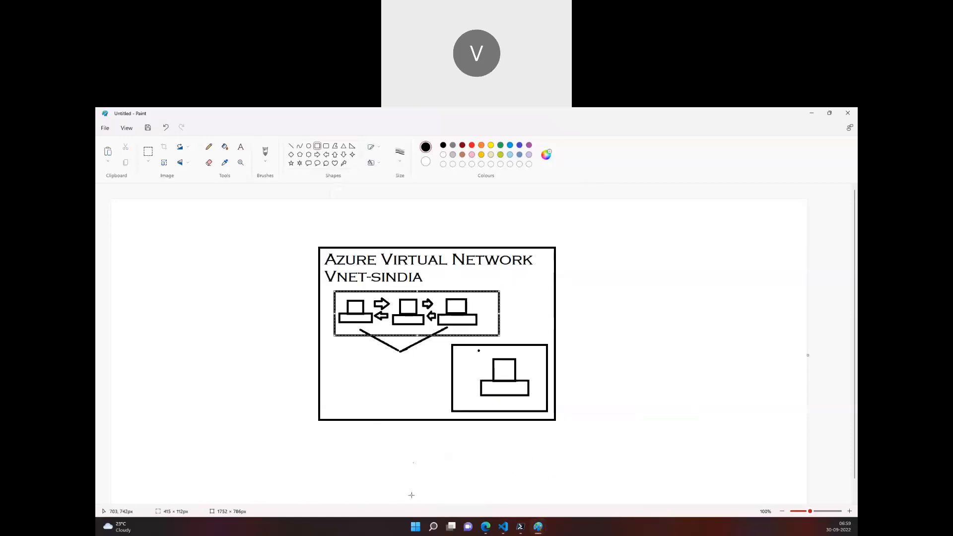
pyautogui.moveTo(486, 528)
pyautogui.click(487, 528)
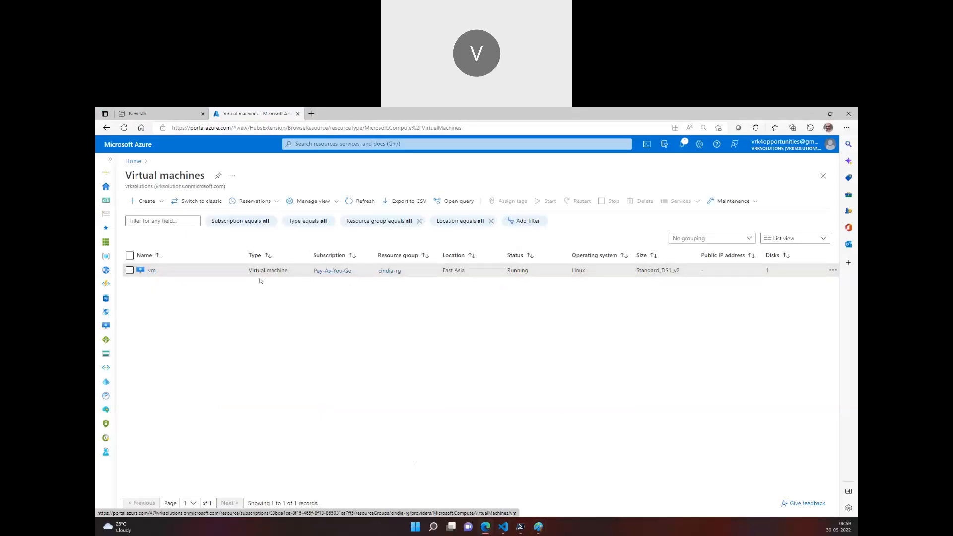
# Refresh the virtual machines list and start creating a new Azure virtual machine.
pyautogui.click(351, 203)
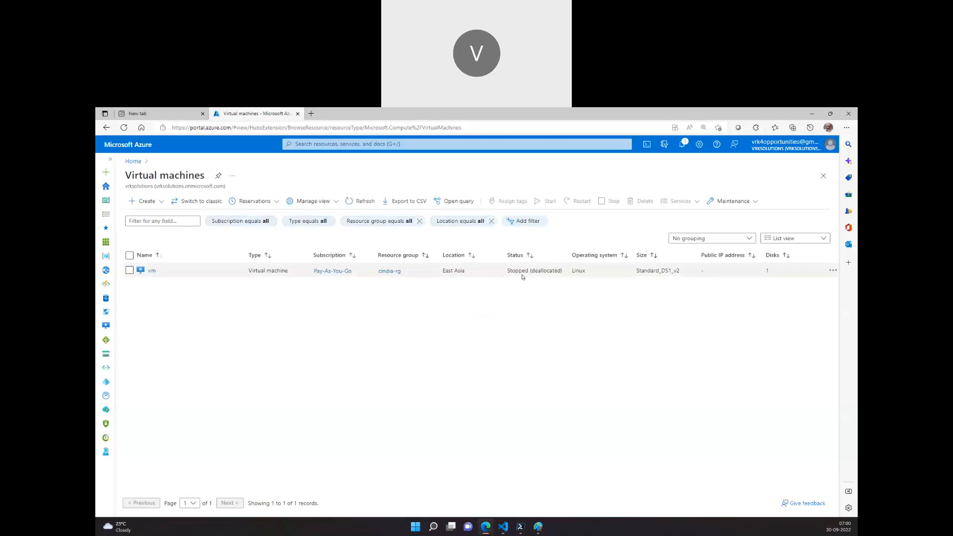
pyautogui.click(154, 202)
pyautogui.click(159, 216)
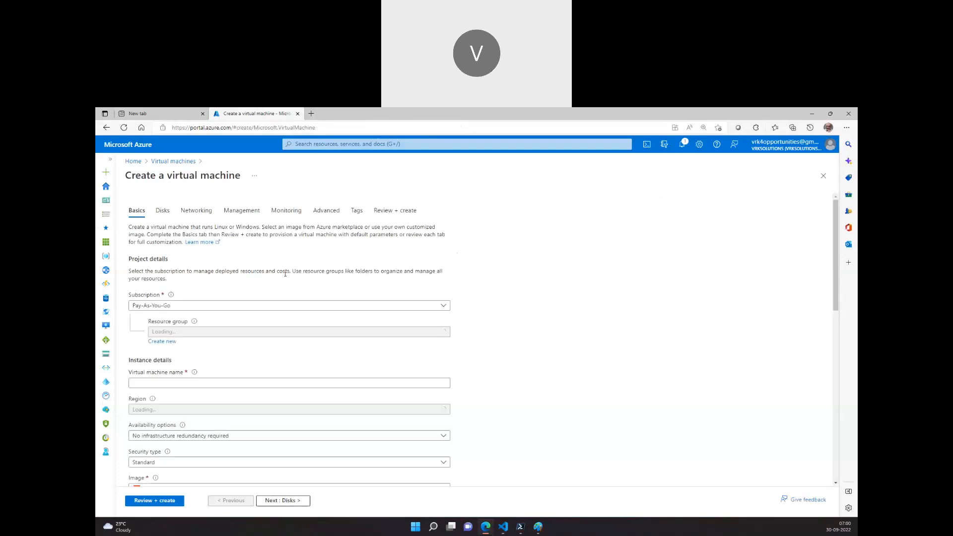
# Choose the cindia-rg resource group and name the virtual machine vm02.
pyautogui.click(276, 313)
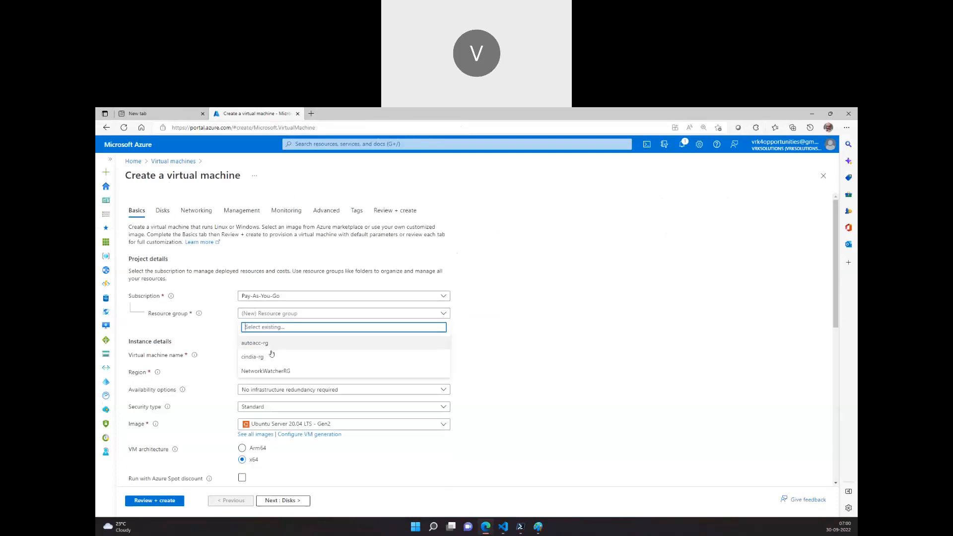
pyautogui.click(271, 355)
pyautogui.click(271, 355)
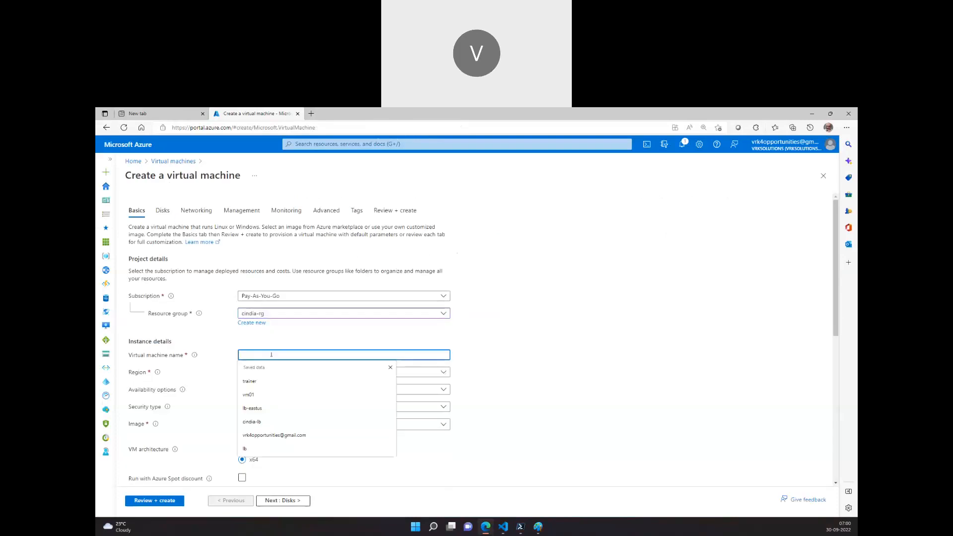
pyautogui.write('eastas')
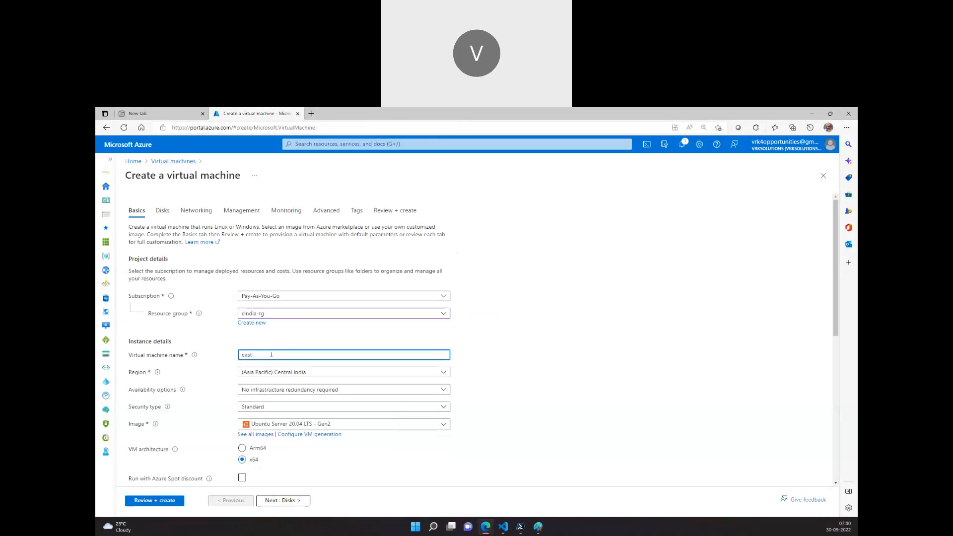
pyautogui.press('BackSpace')
pyautogui.press('BackSpace')
pyautogui.write('vm02')
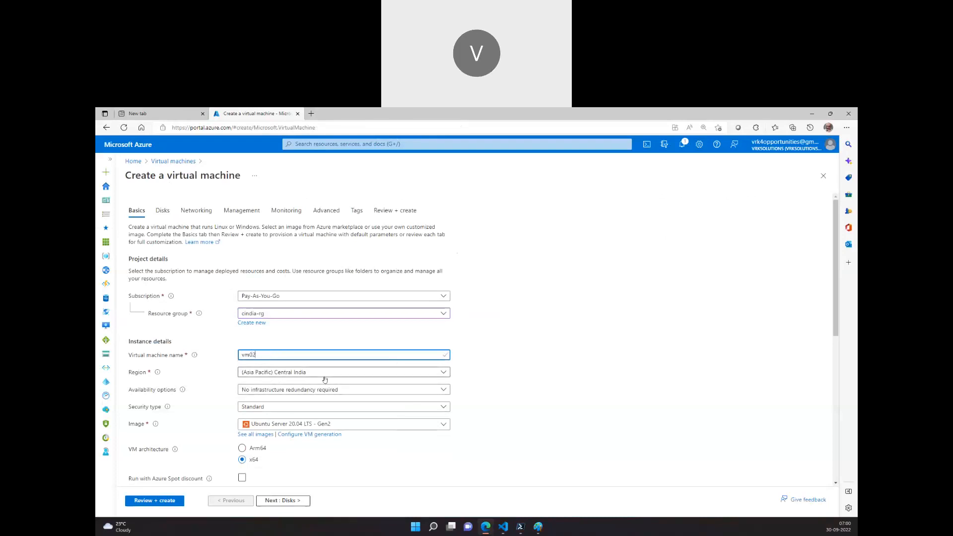
# Set the authentication type to Password and enter trainer as the administrator username.
pyautogui.scroll(-2, 321, 352)
pyautogui.scroll(-4, 320, 351)
pyautogui.click(242, 345)
pyautogui.scroll(-10, 303, 350)
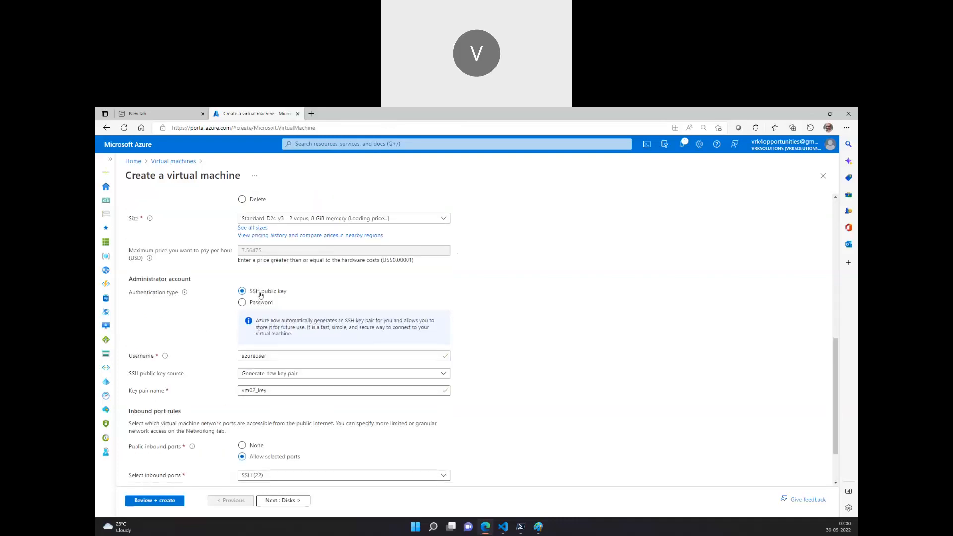
pyautogui.click(259, 302)
pyautogui.click(278, 322)
pyautogui.write('trainer')
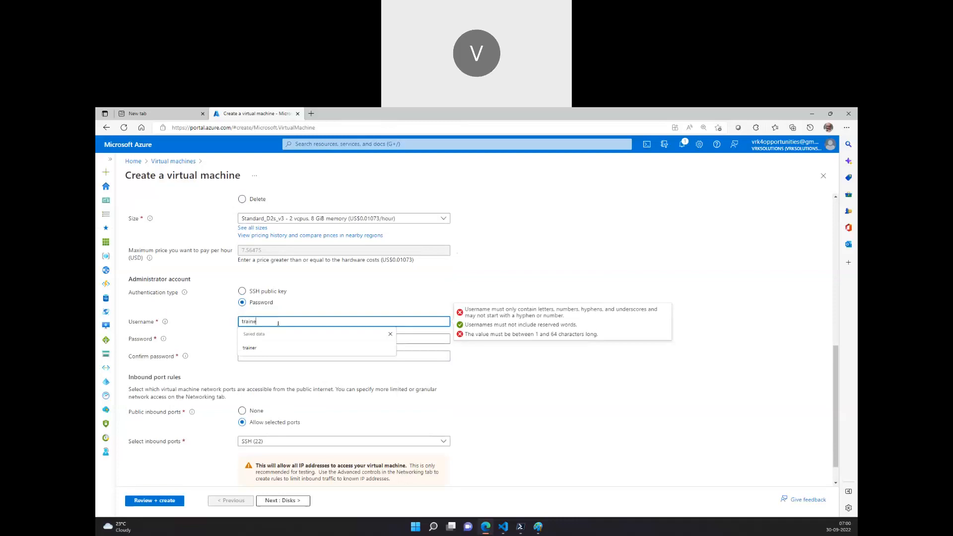
# Enter the administrator password and the same value in the confirm password field.
pyautogui.press('Tab')
pyautogui.write('******')
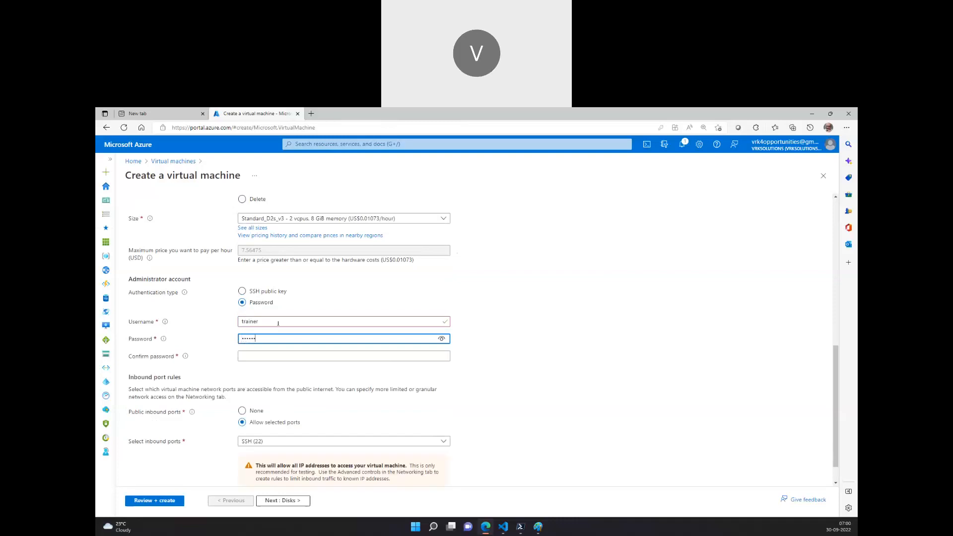
pyautogui.write('*')
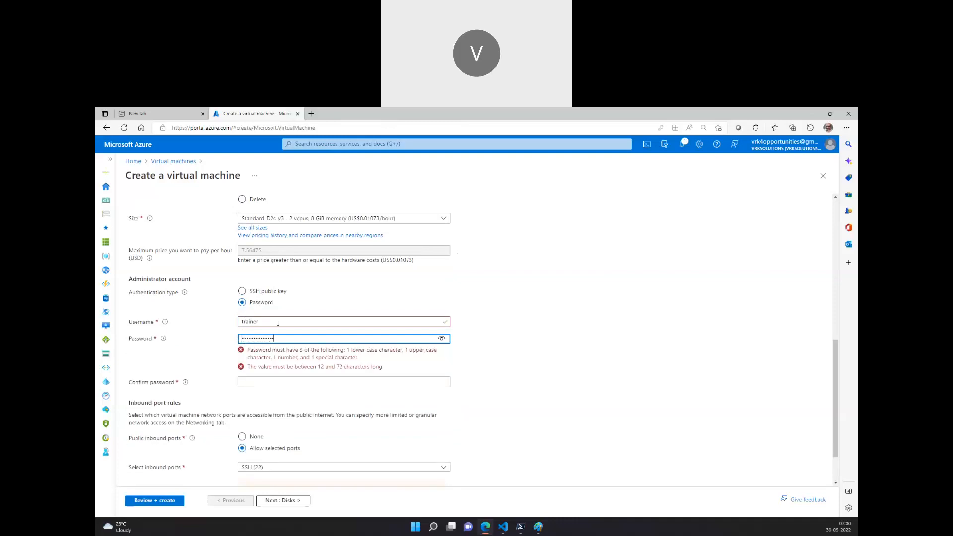
pyautogui.press('Tab')
pyautogui.write('******')
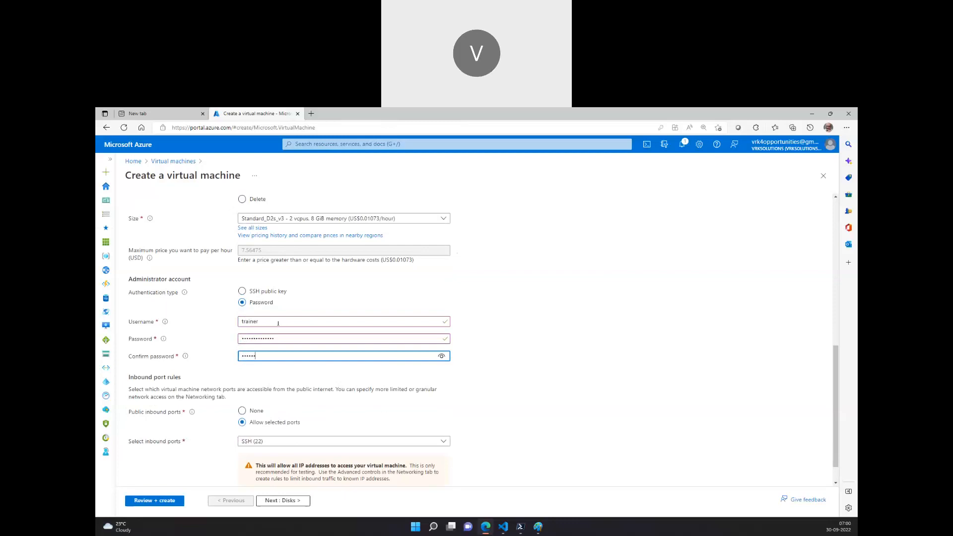
pyautogui.write('*')
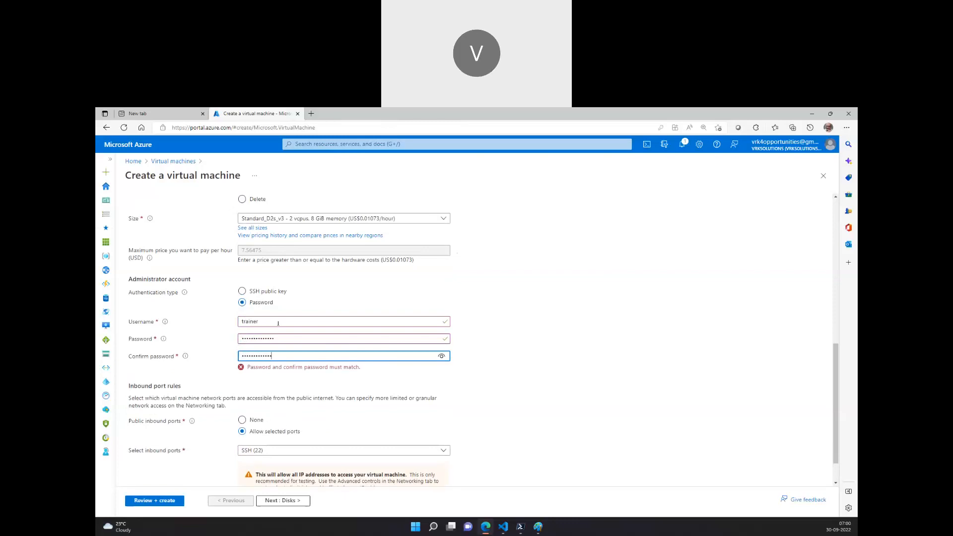
# Advance to the Networking tab and set the NIC network security group to Advanced with (new) vm02-nsg.
pyautogui.click(532, 384)
pyautogui.scroll(5, 279, 356)
pyautogui.click(281, 501)
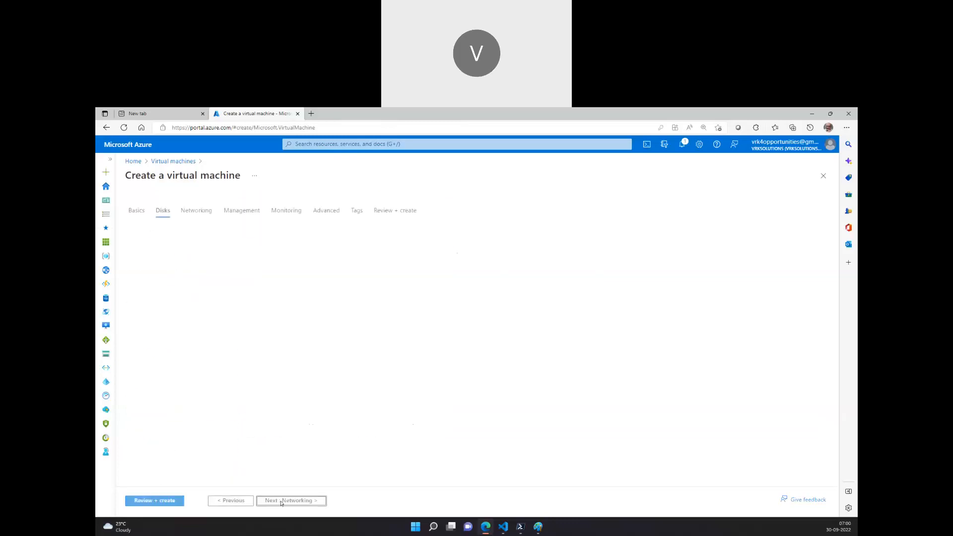
pyautogui.click(282, 502)
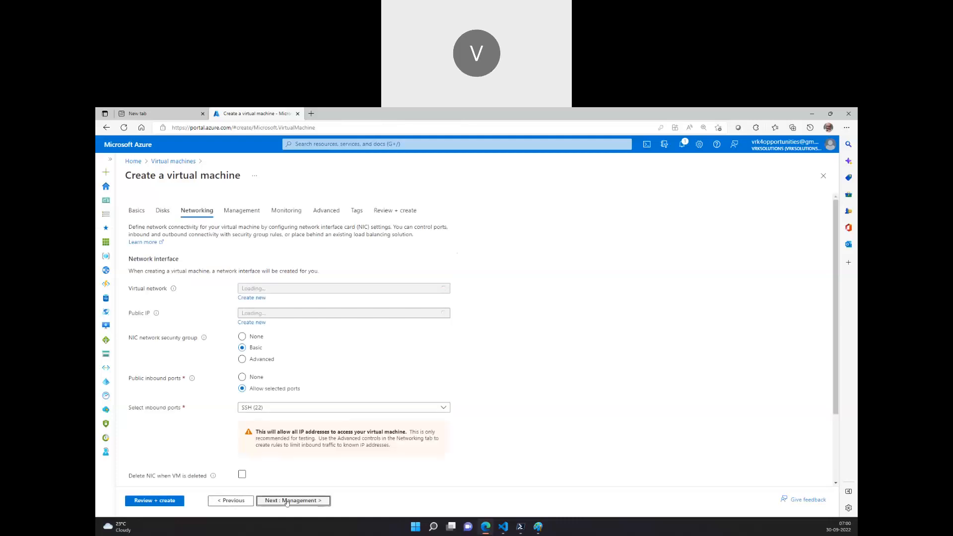
pyautogui.click(267, 376)
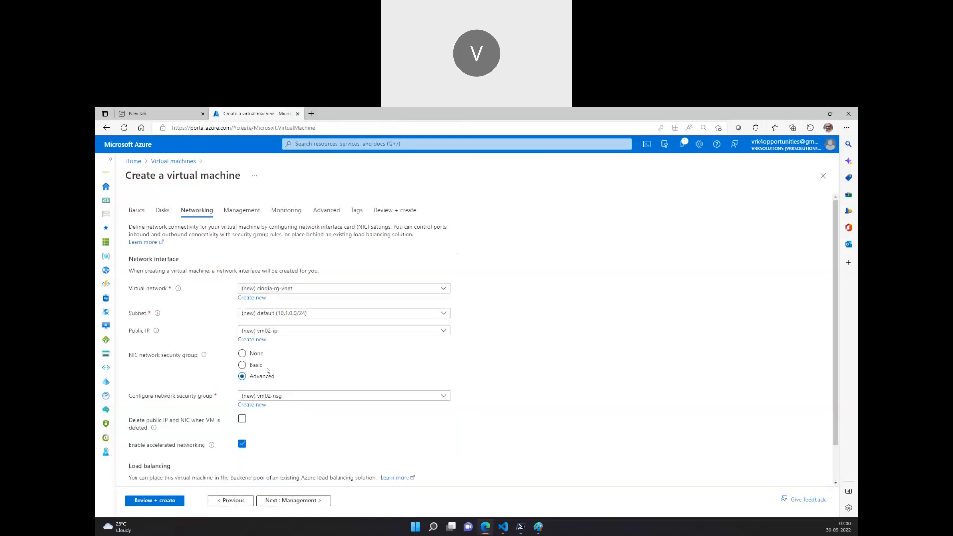
pyautogui.click(274, 396)
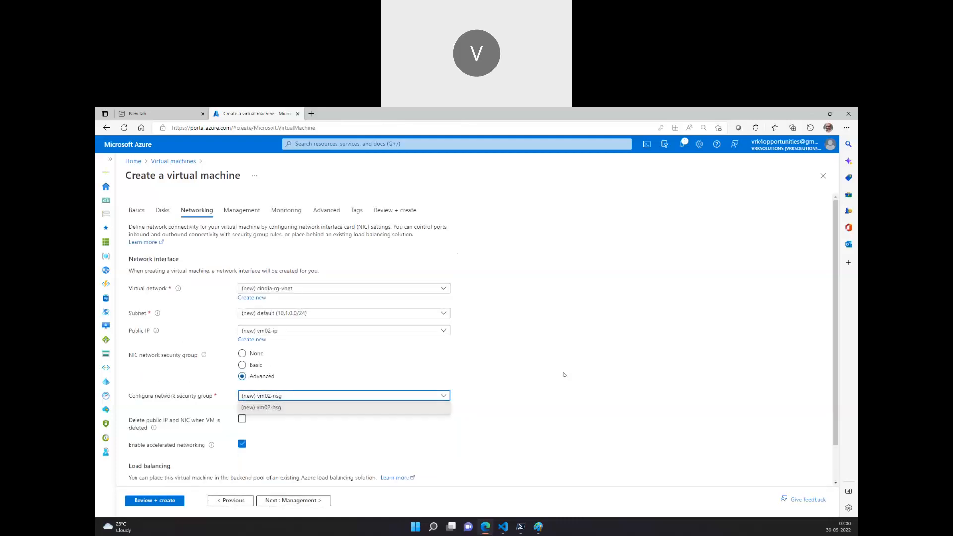
pyautogui.click(268, 407)
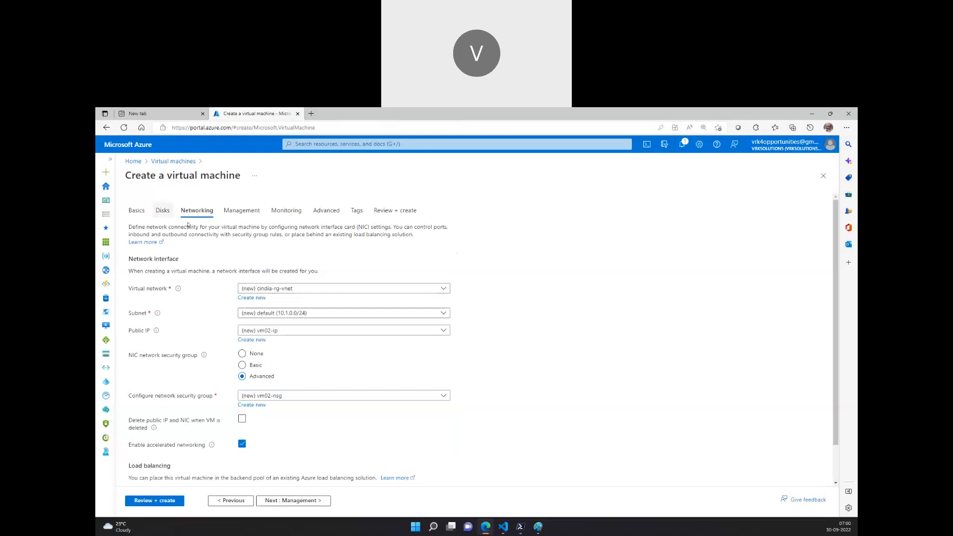
# Return to the Basics tab and change the region to (Asia Pacific) East Asia.
pyautogui.click(136, 210)
pyautogui.scroll(-2, 297, 316)
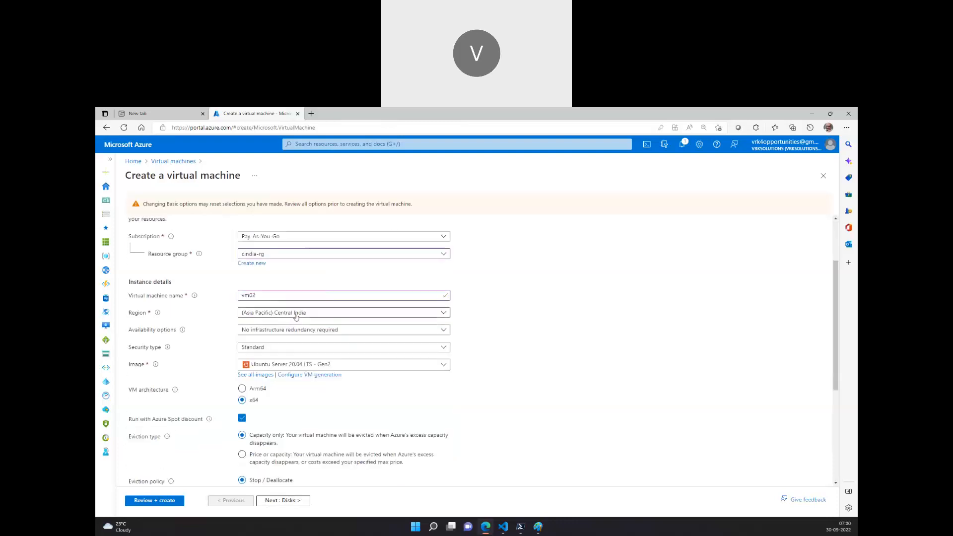
pyautogui.click(296, 317)
pyautogui.write('east ad')
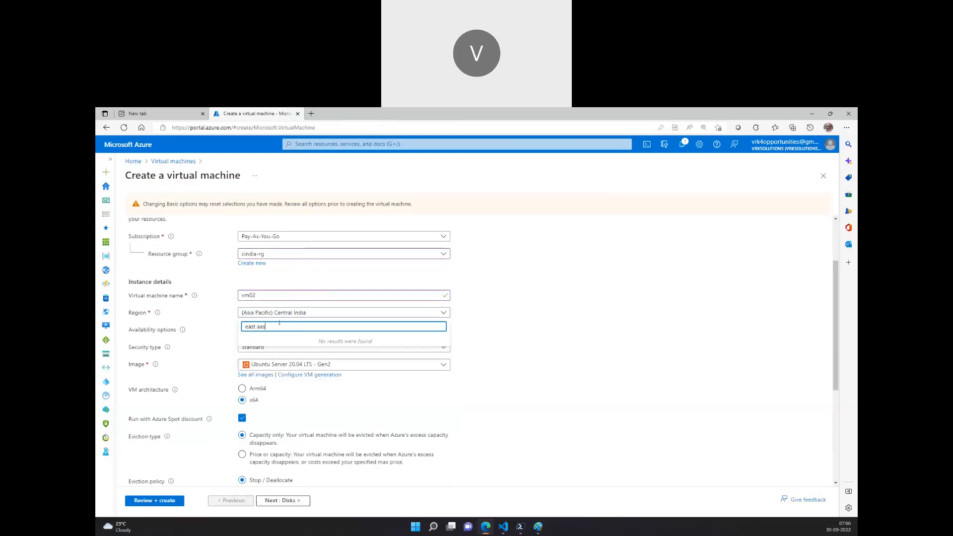
pyautogui.press('BackSpace')
pyautogui.write('si')
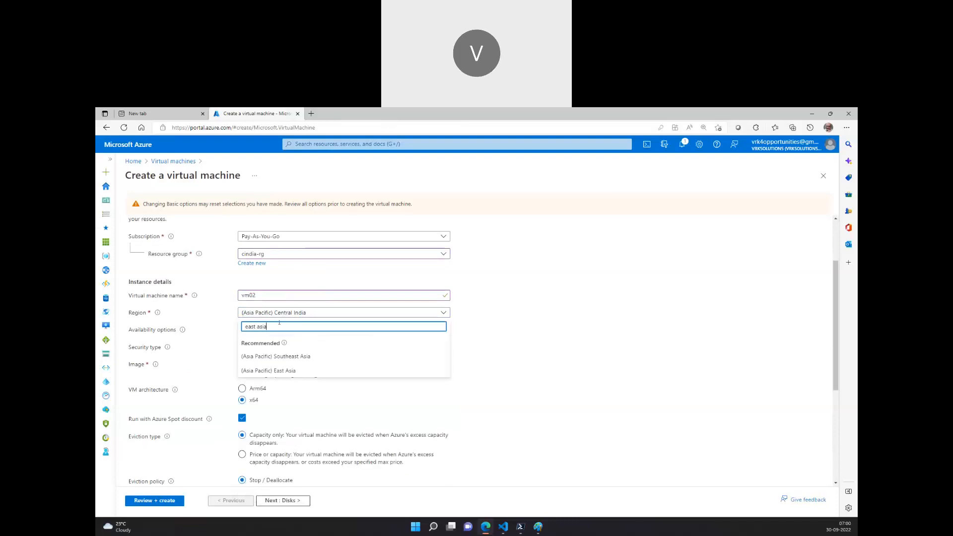
pyautogui.click(286, 371)
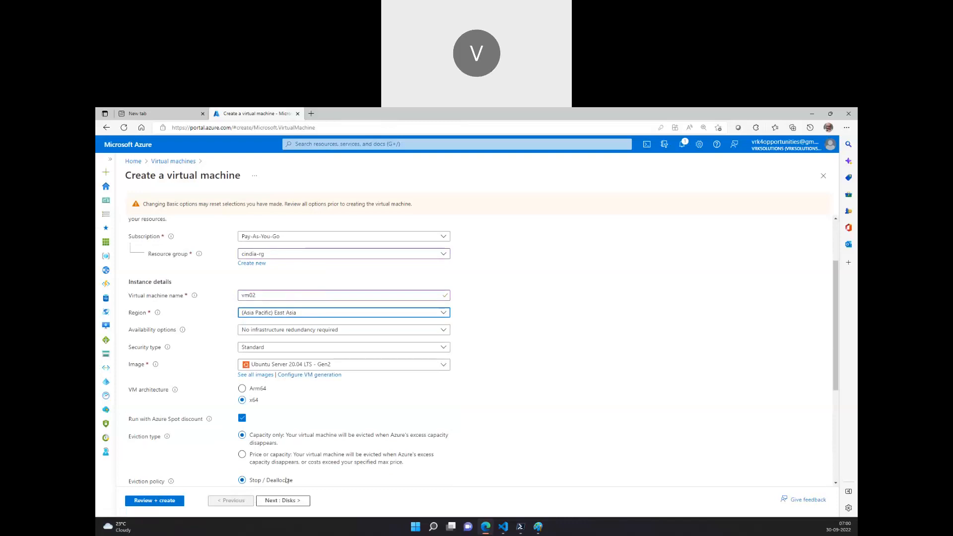
# On the Networking tab, choose myVMNSG as the security group and enable deleting the public IP and NIC with the VM.
pyautogui.scroll(10, 286, 447)
pyautogui.click(198, 234)
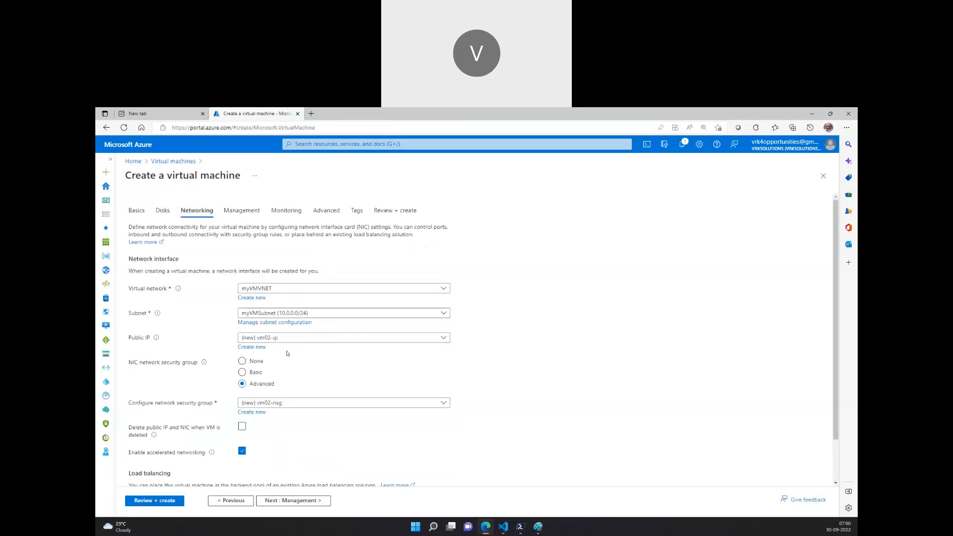
pyautogui.click(258, 404)
pyautogui.click(271, 428)
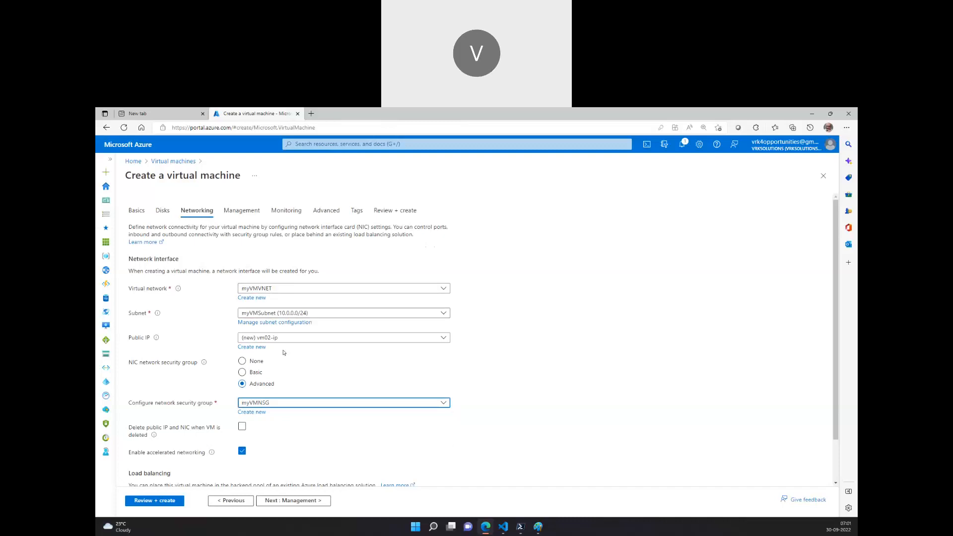
pyautogui.scroll(-2, 298, 343)
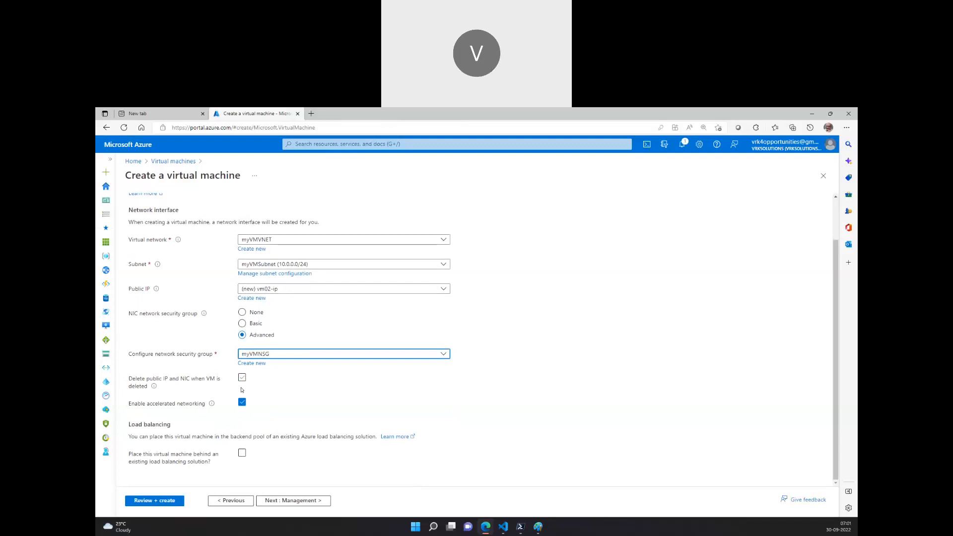
pyautogui.click(243, 378)
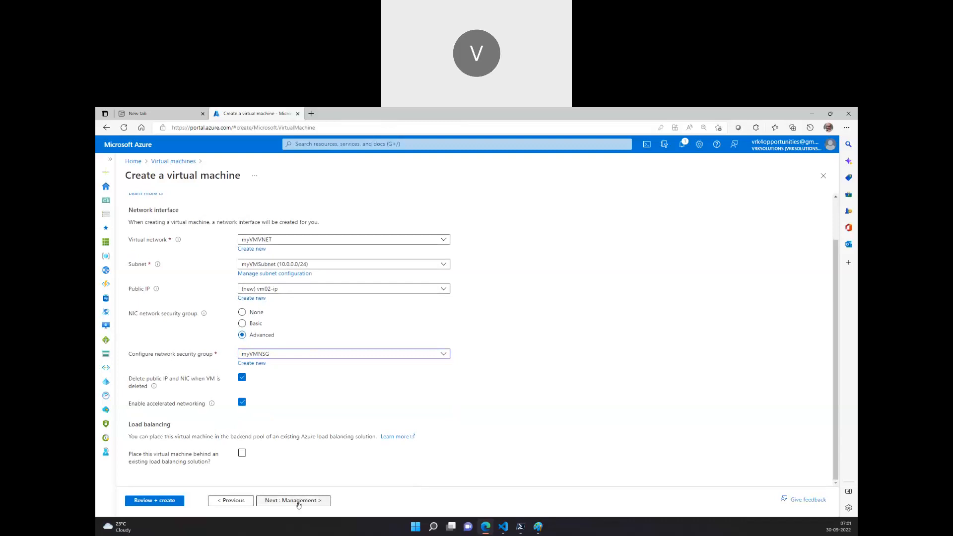
# Advance through the Management and Monitoring tabs to Review + create.
pyautogui.click(299, 501)
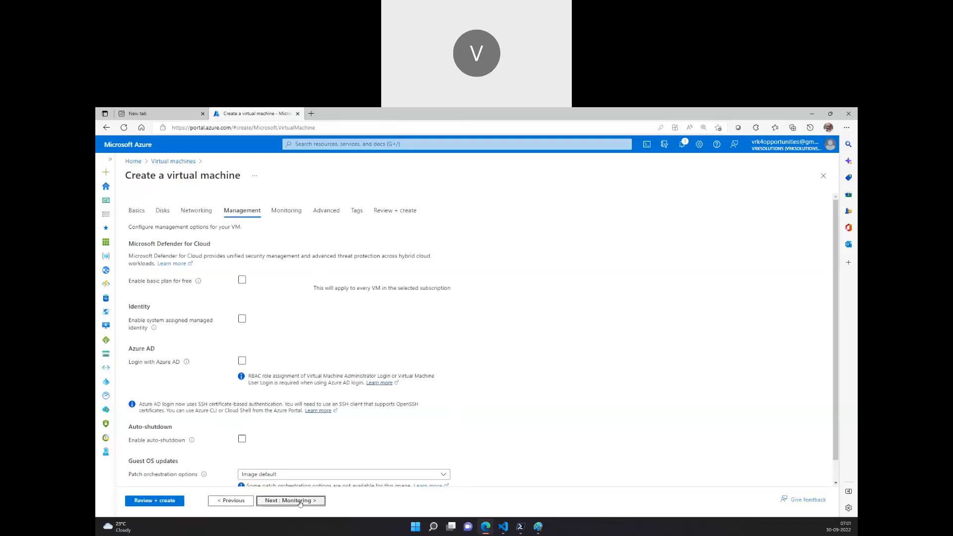
pyautogui.click(299, 501)
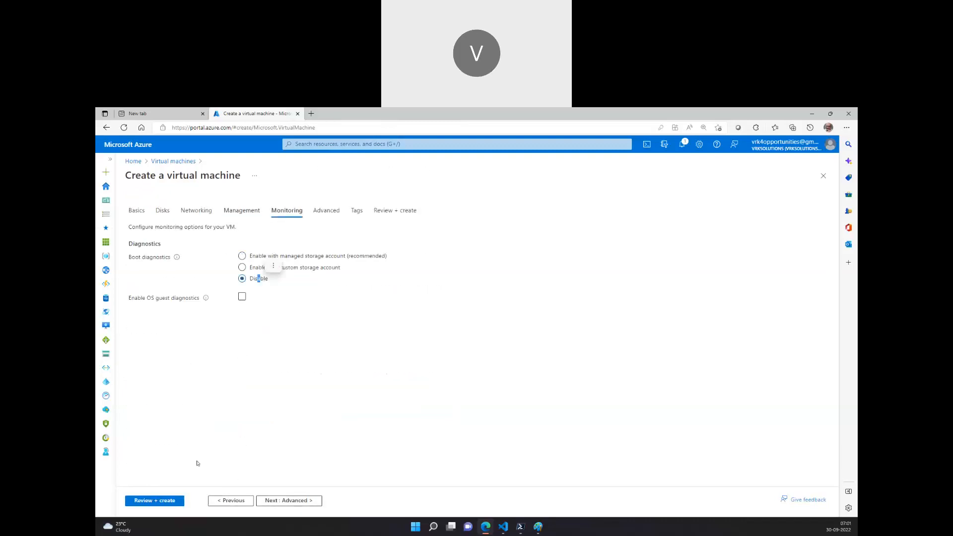
pyautogui.click(166, 500)
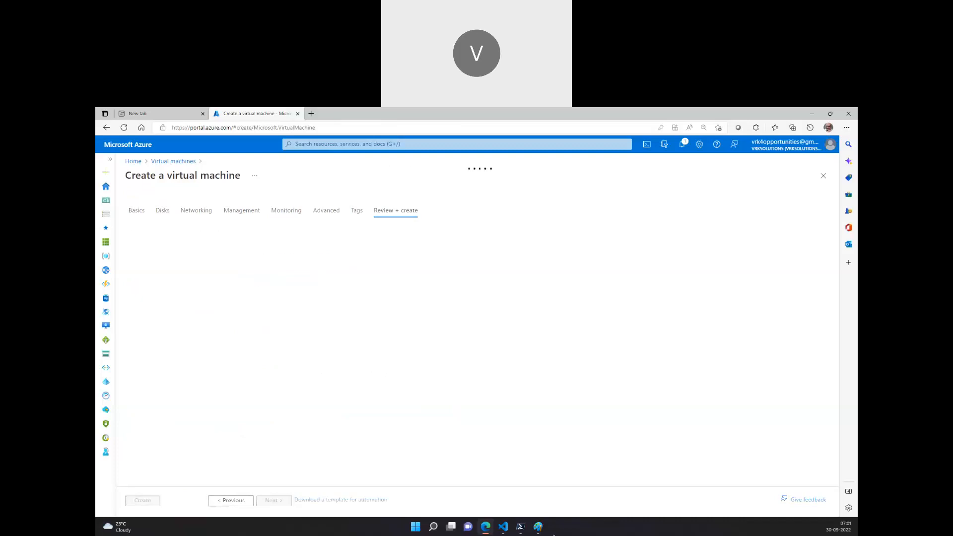
# Glance at the VNet diagram in Paint and return to the browser.
pyautogui.moveTo(545, 530)
pyautogui.click(579, 482)
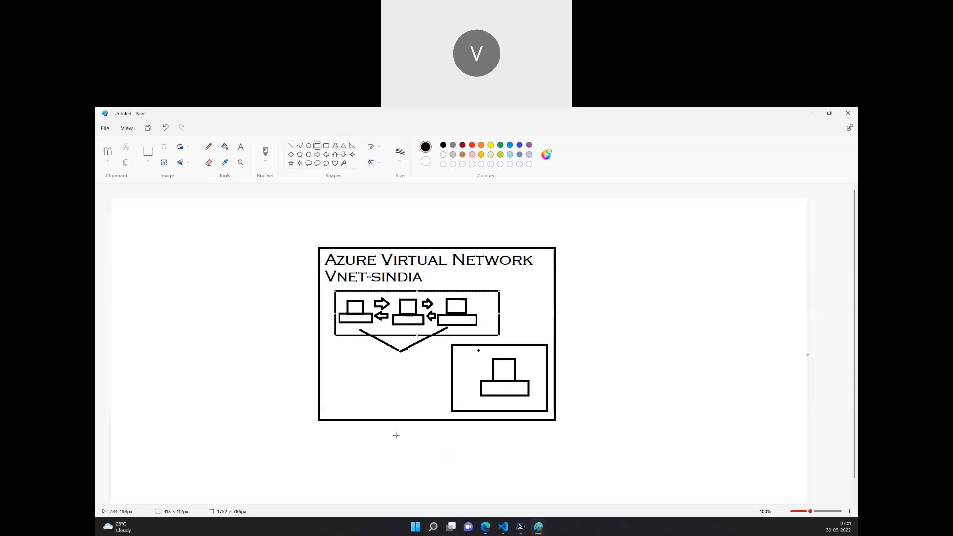
pyautogui.click(485, 527)
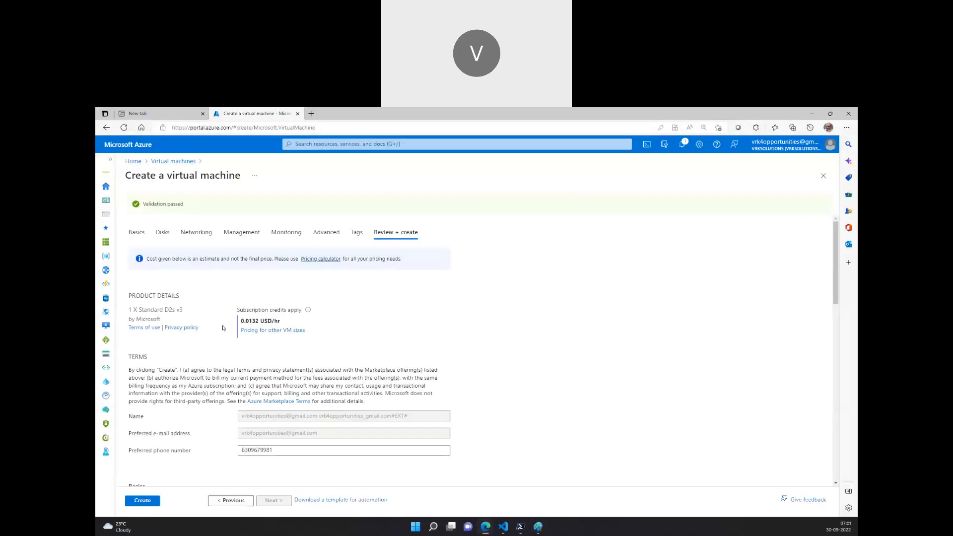
# Review the vm02 settings summary and create the virtual machine.
pyautogui.scroll(-5, 248, 378)
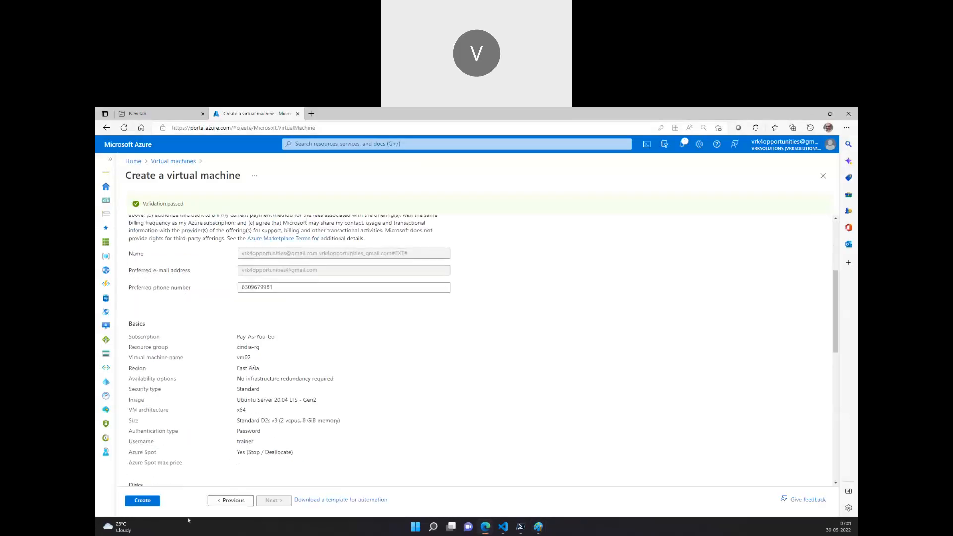
pyautogui.click(158, 502)
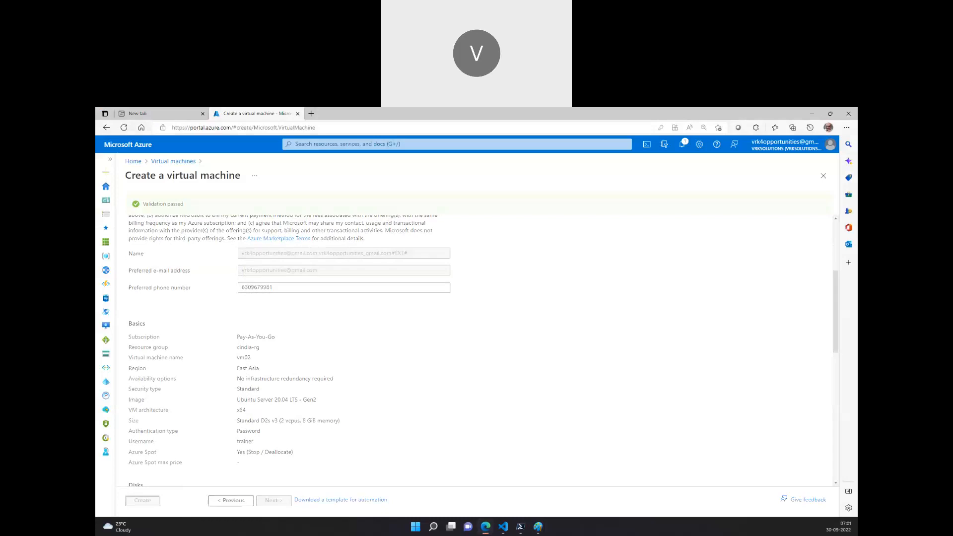
# Switch to the VNet Peering diagram in Paint to review it, then return to the browser.
pyautogui.click(543, 525)
pyautogui.click(582, 466)
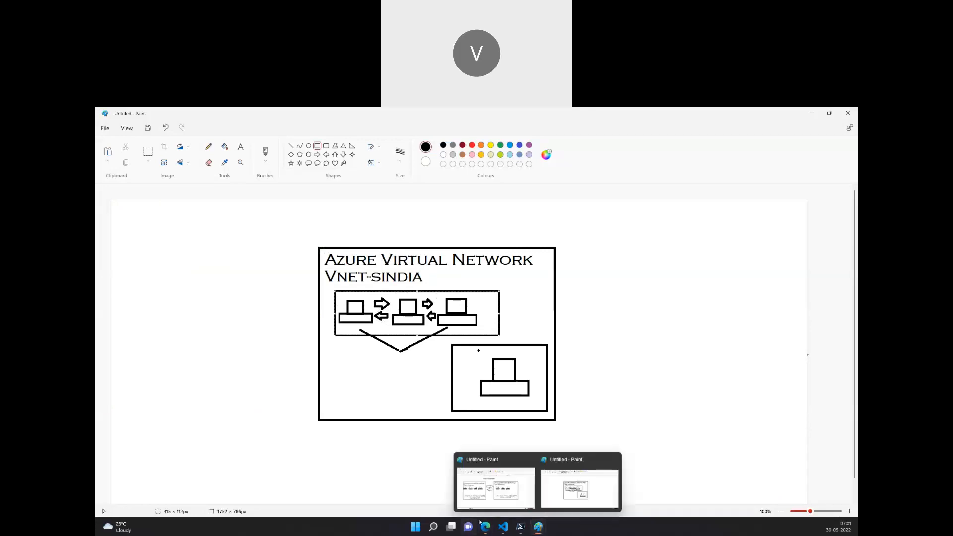
pyautogui.click(504, 489)
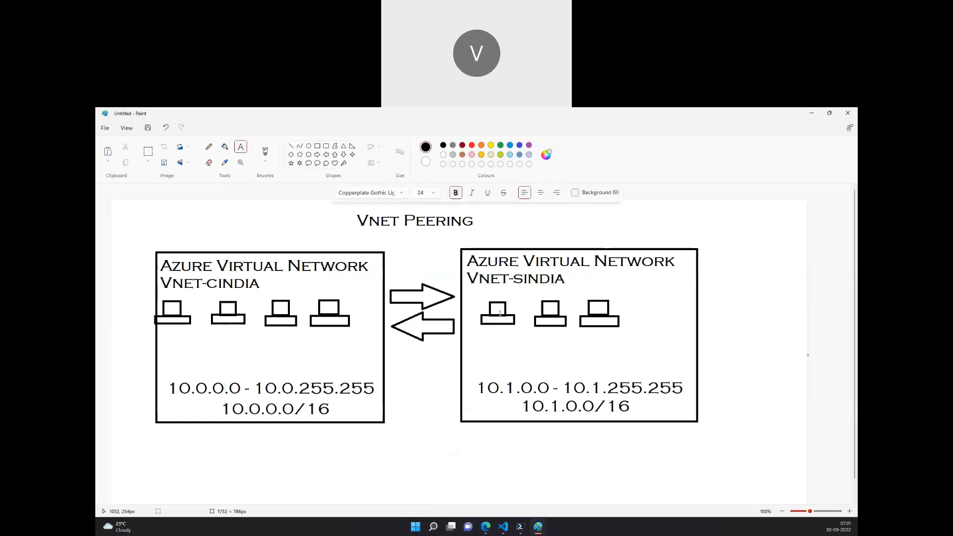
pyautogui.click(487, 528)
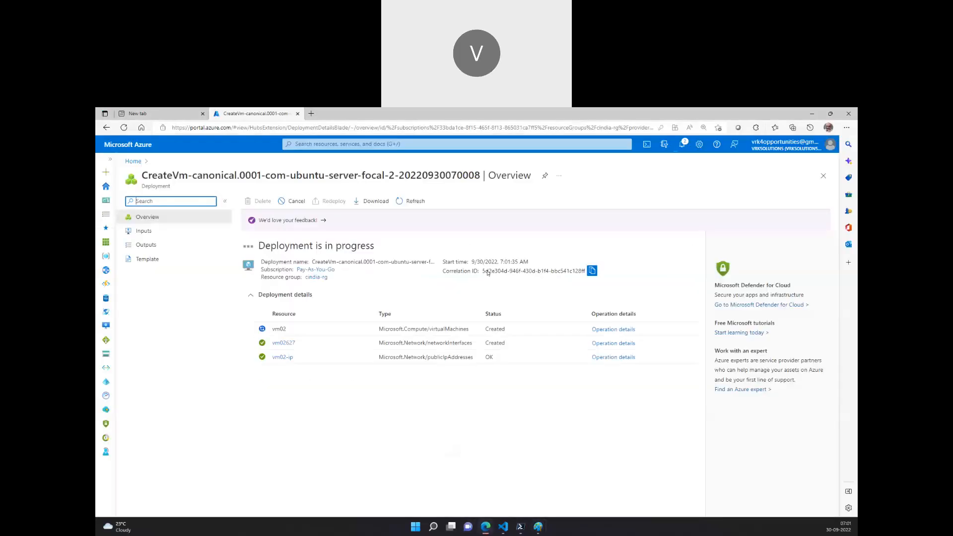
# Open the portal home in a new tab and start creating another Azure virtual machine.
pyautogui.keyDown('ctrl'); pyautogui.click(133, 161); pyautogui.keyUp('ctrl')
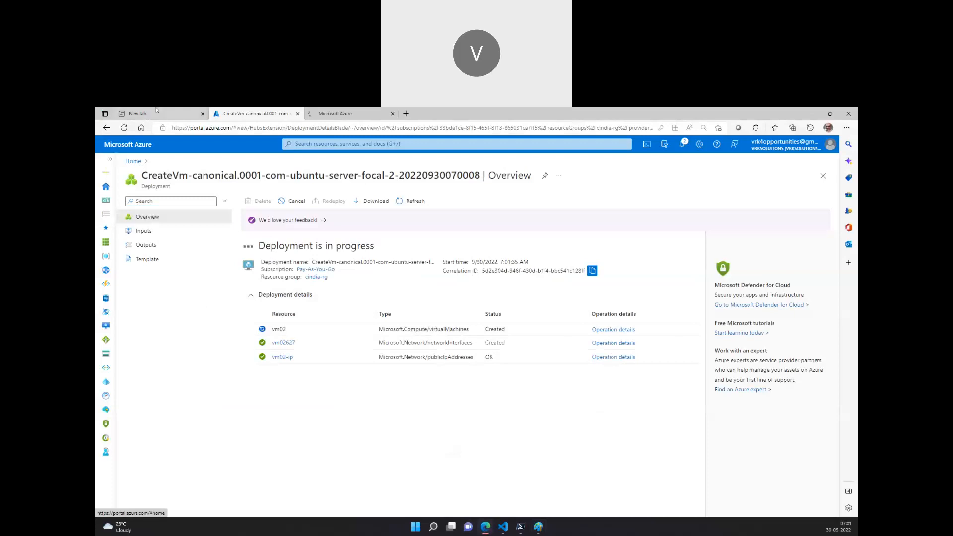
pyautogui.middleClick(157, 114)
pyautogui.click(229, 113)
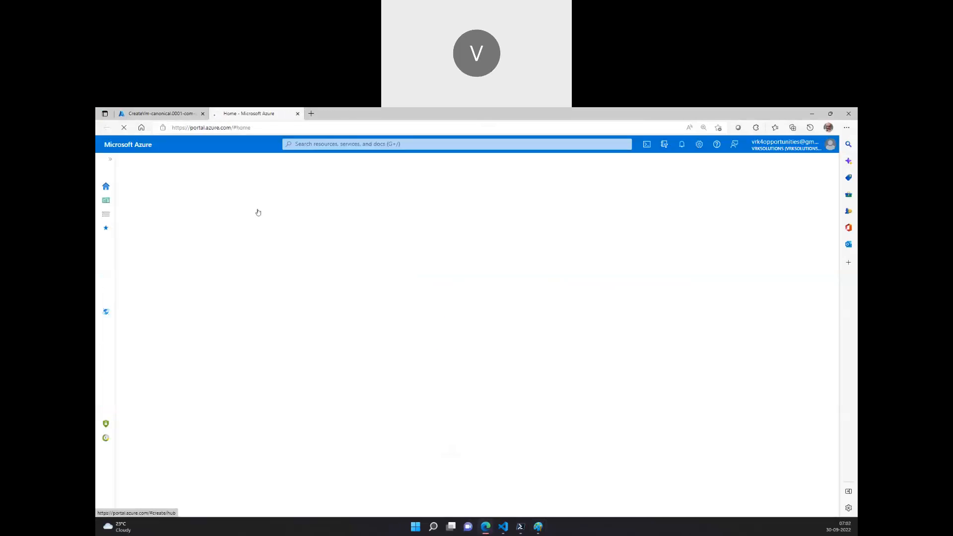
pyautogui.click(300, 200)
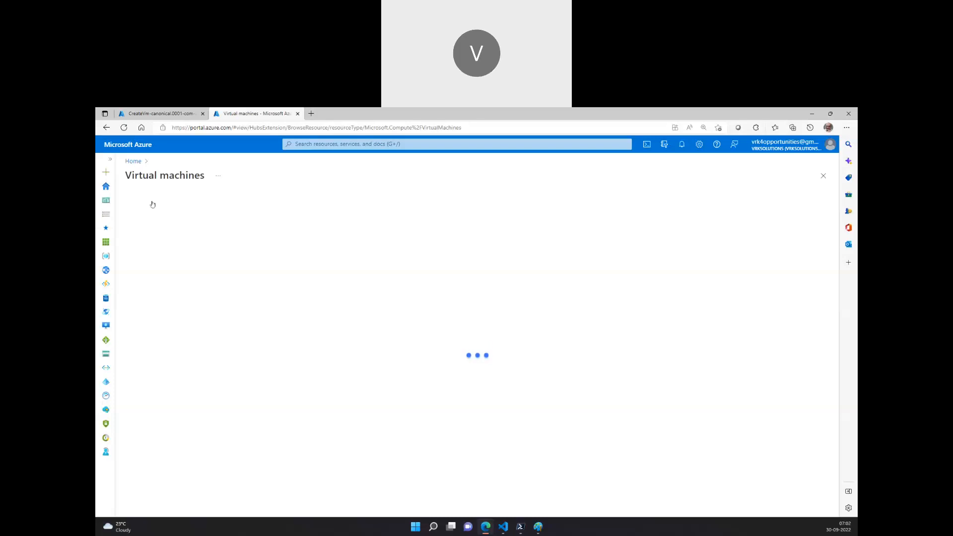
pyautogui.click(152, 204)
pyautogui.click(169, 215)
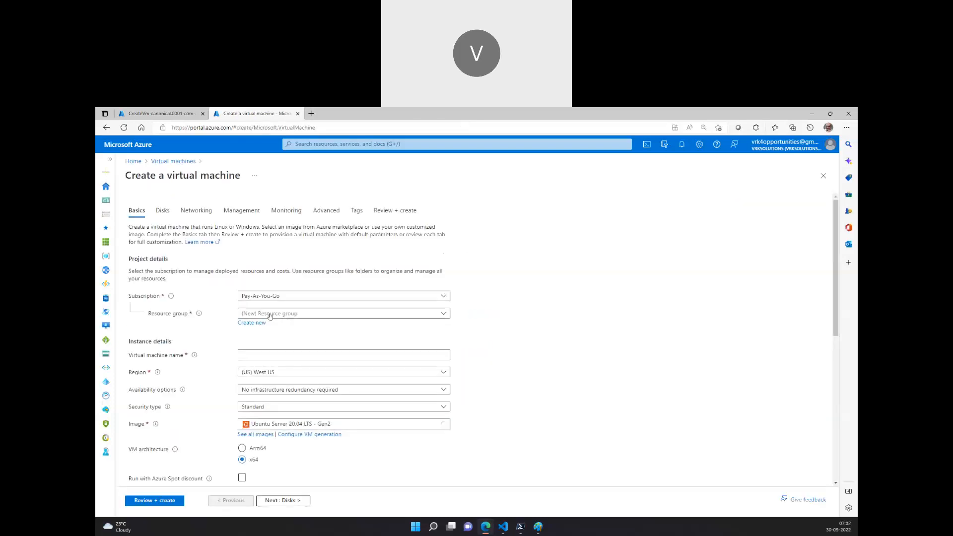
# Create a new resource group named sindia-rg for the virtual machine.
pyautogui.click(268, 314)
pyautogui.click(242, 318)
pyautogui.click(242, 318)
pyautogui.click(218, 323)
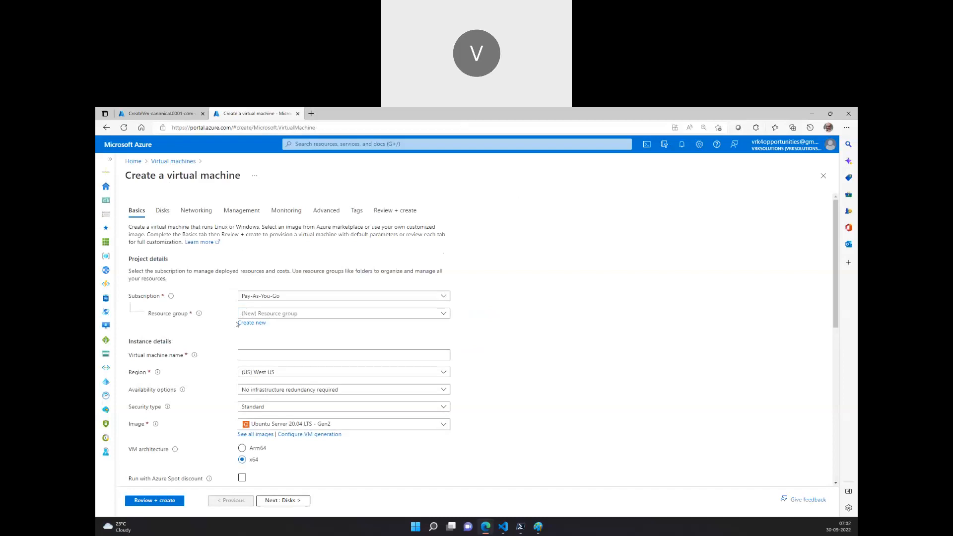
pyautogui.click(250, 322)
pyautogui.write('sindi')
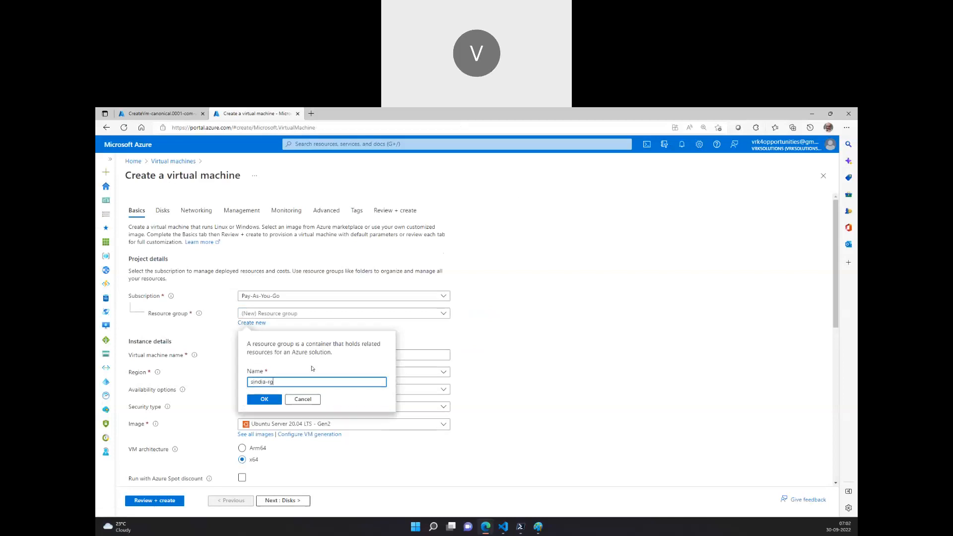
pyautogui.write('a-rg')
pyautogui.click(264, 400)
# Name the virtual machine sindia-vm01 and set its region to (Asia Pacific) South India.
pyautogui.click(283, 355)
pyautogui.write('sindia-vm01')
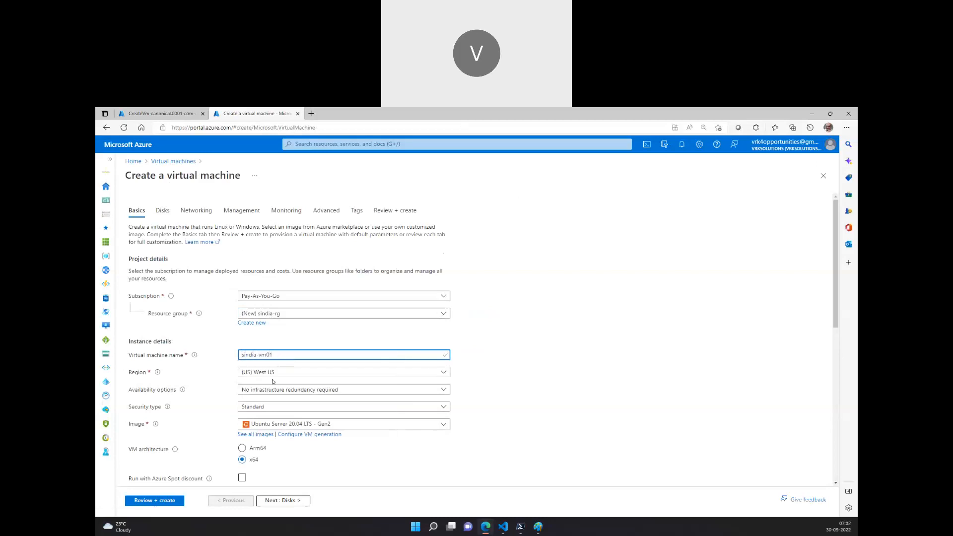
pyautogui.click(274, 373)
pyautogui.write('south')
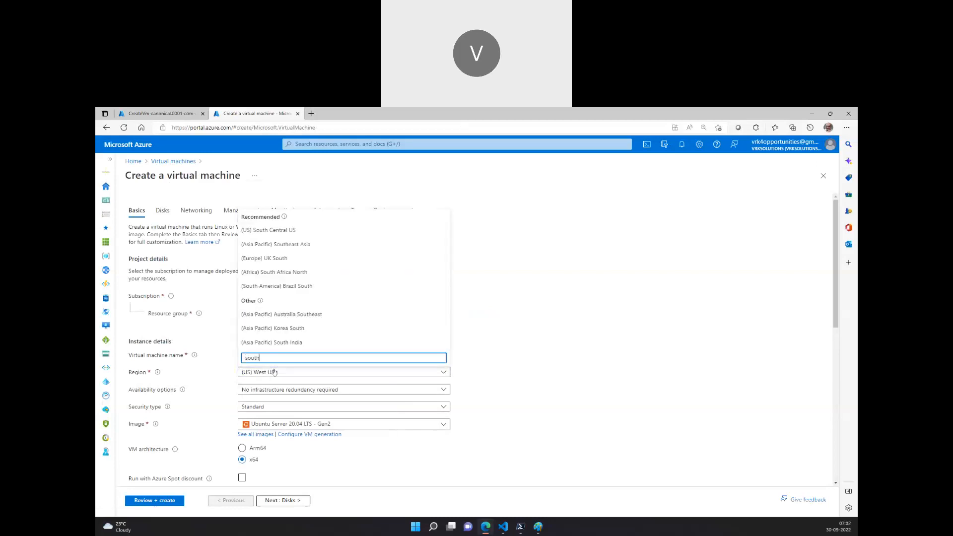
pyautogui.click(272, 342)
# Enable the Azure Spot discount for the virtual machine.
pyautogui.scroll(-3, 268, 280)
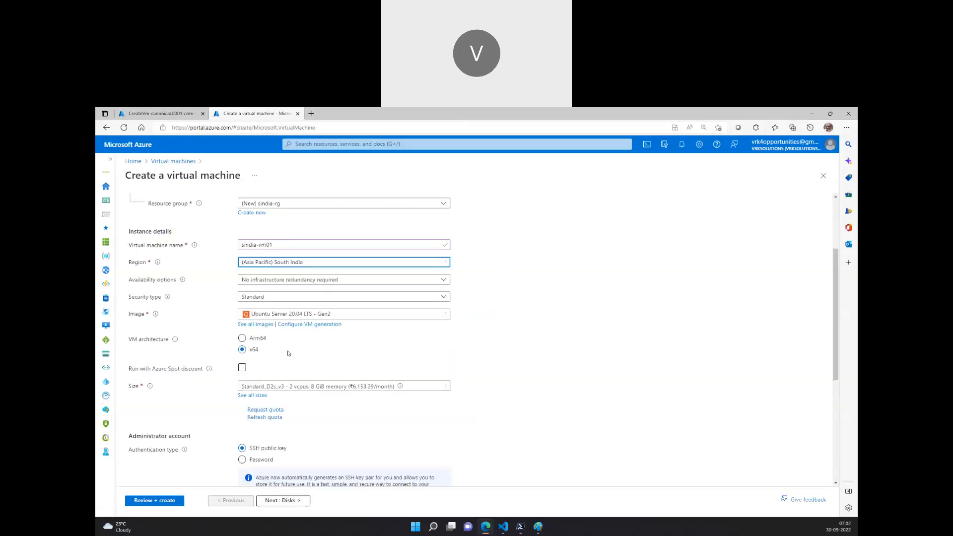
pyautogui.click(242, 346)
pyautogui.scroll(-2, 321, 342)
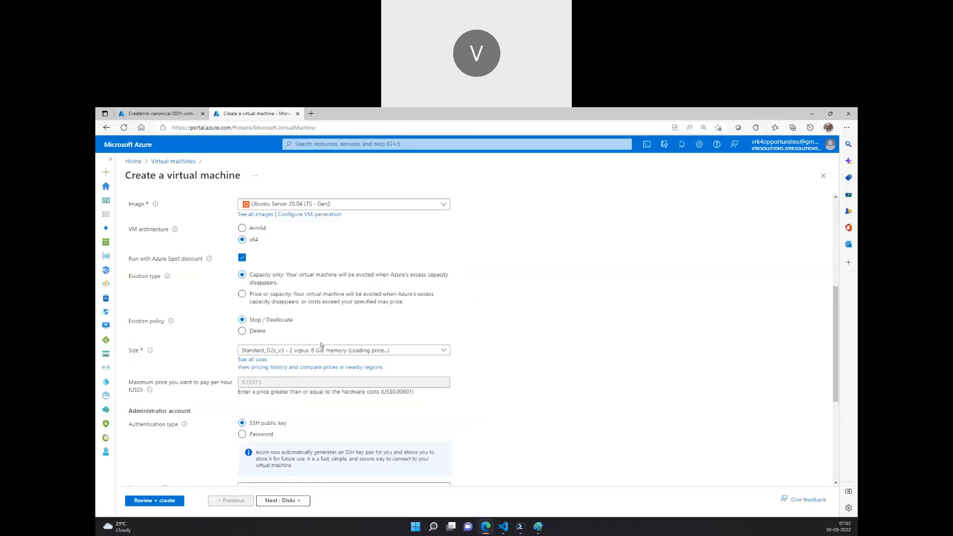
pyautogui.scroll(2, 320, 345)
pyautogui.scroll(-4, 298, 345)
# Choose password authentication, set the administrator username to trainer, and enter and confirm the administrator password.
pyautogui.click(263, 347)
pyautogui.click(268, 365)
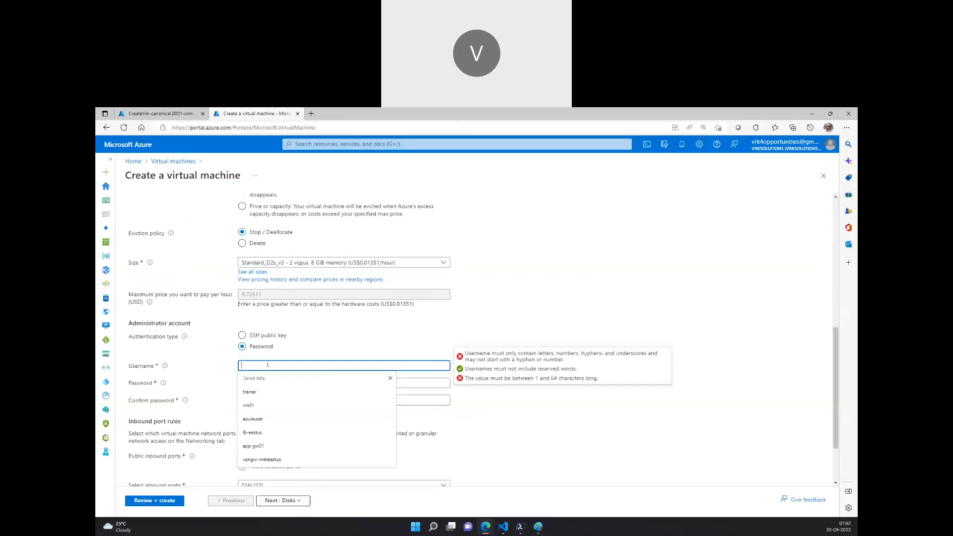
pyautogui.write('trainer')
pyautogui.press('Tab')
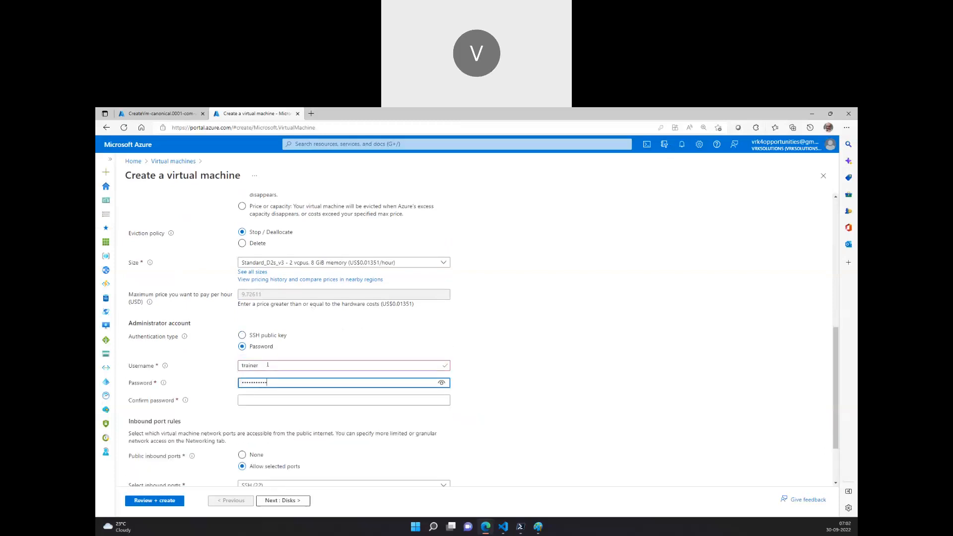
pyautogui.press('Tab')
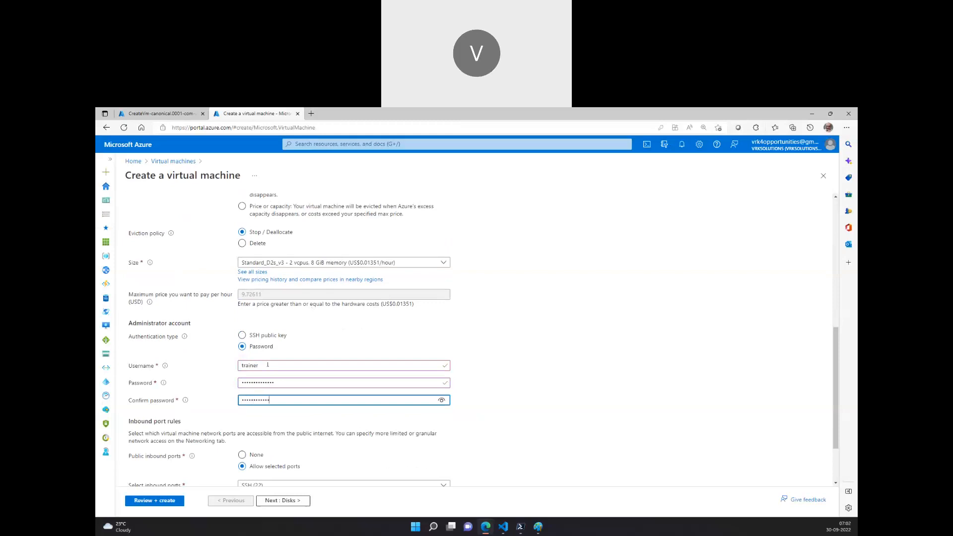
# Move through the Disks and Networking tabs to the Management tab, keeping the default network settings.
pyautogui.click(279, 504)
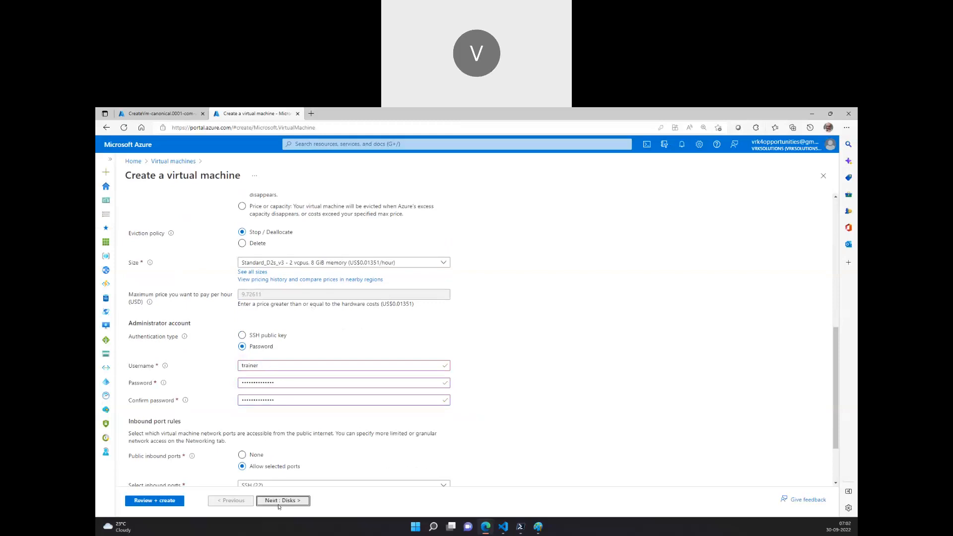
pyautogui.click(280, 505)
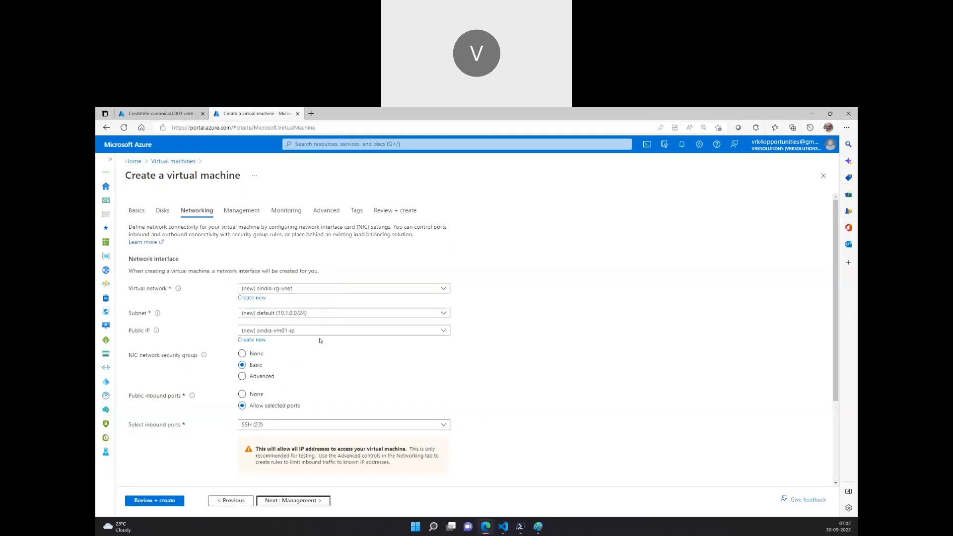
pyautogui.scroll(-3, 321, 341)
pyautogui.click(242, 378)
pyautogui.click(305, 503)
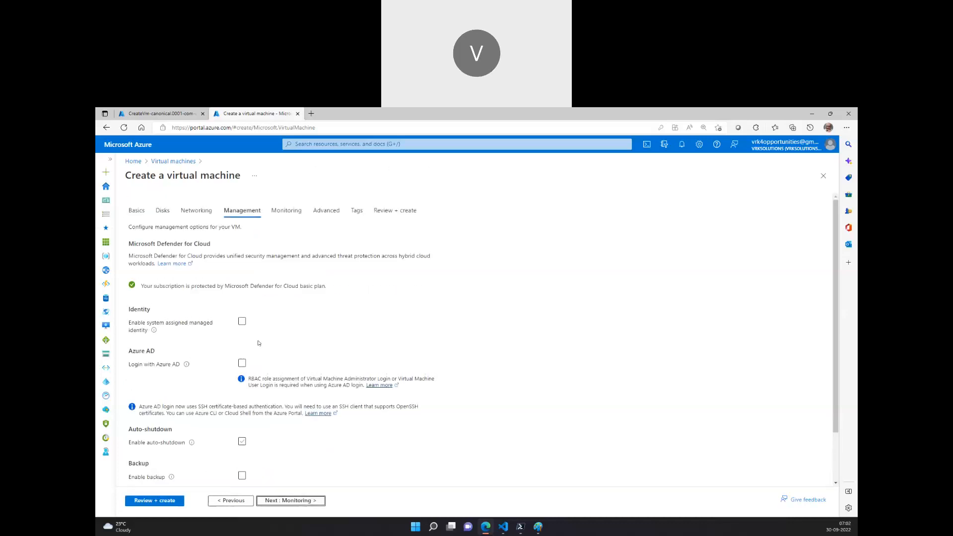
# Advance to the Monitoring tab and disable boot diagnostics.
pyautogui.scroll(-2, 280, 377)
pyautogui.click(297, 501)
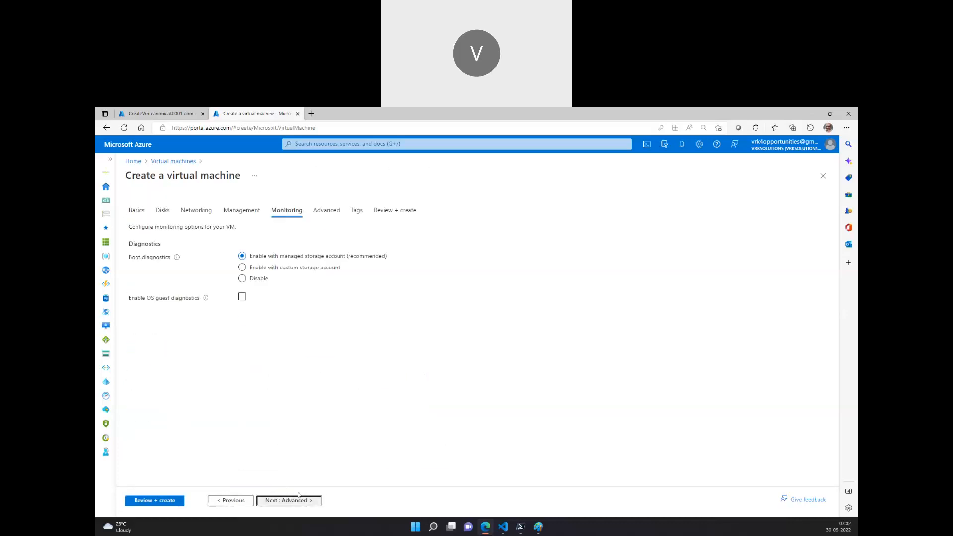
pyautogui.click(242, 279)
# Return to the Basics tab to check the settings, then review and create the sindia-vm01 virtual machine.
pyautogui.click(132, 212)
pyautogui.scroll(-8, 342, 351)
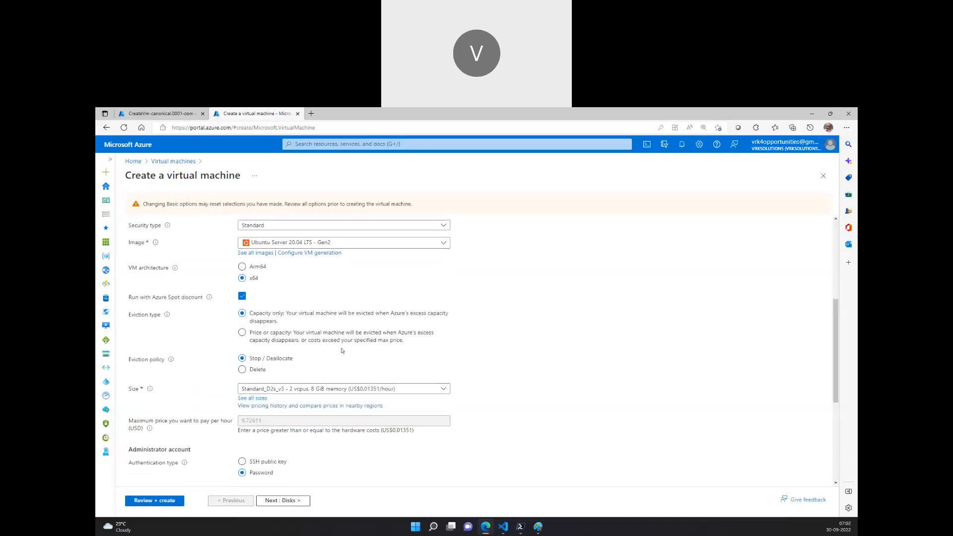
pyautogui.scroll(7, 342, 351)
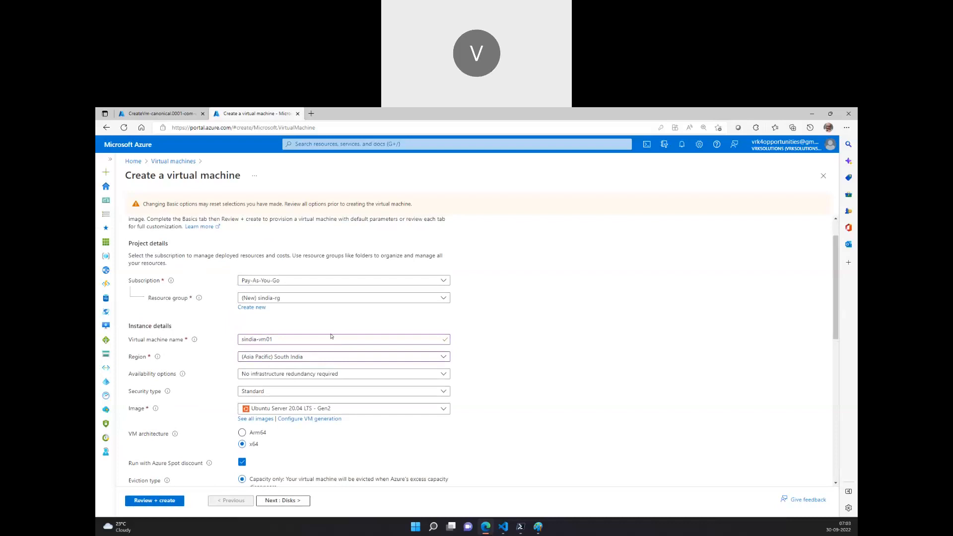
pyautogui.scroll(2, 341, 330)
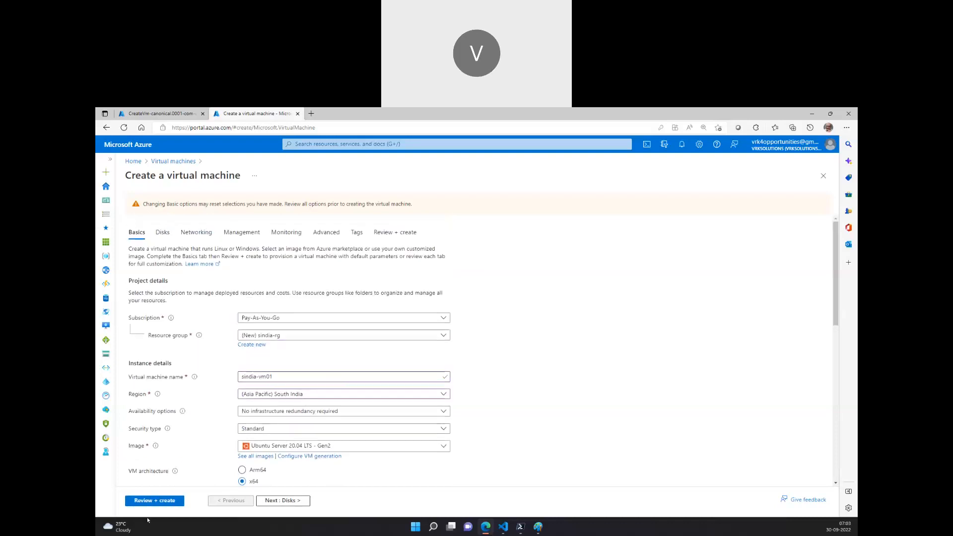
pyautogui.click(155, 500)
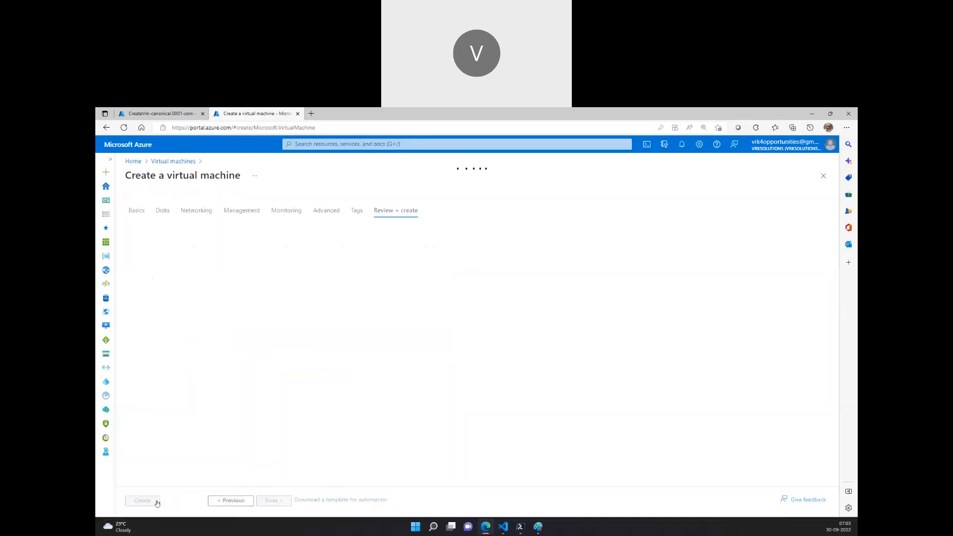
# Switch between the browser tabs and open the Virtual machines list from the portal home.
pyautogui.click(161, 113)
pyautogui.click(254, 113)
pyautogui.click(161, 113)
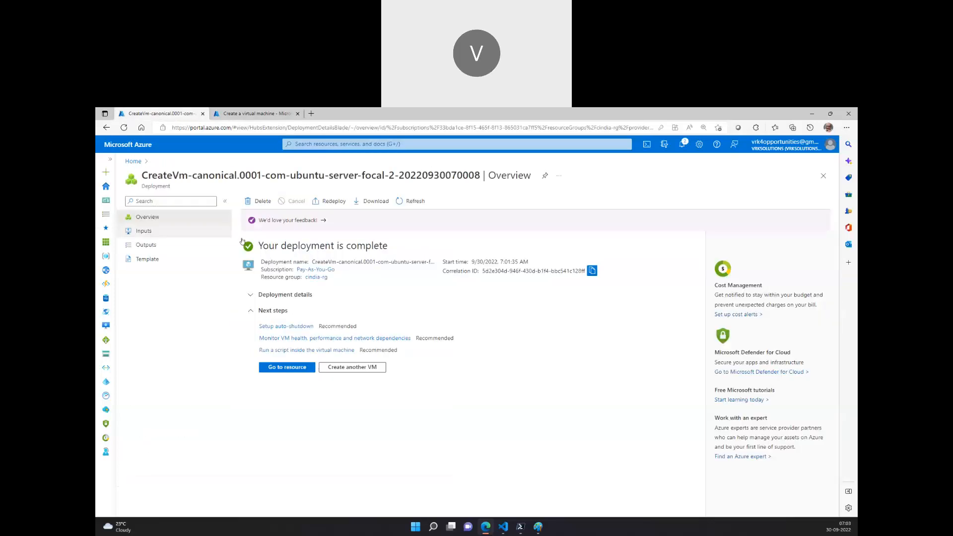
pyautogui.click(133, 162)
pyautogui.click(309, 195)
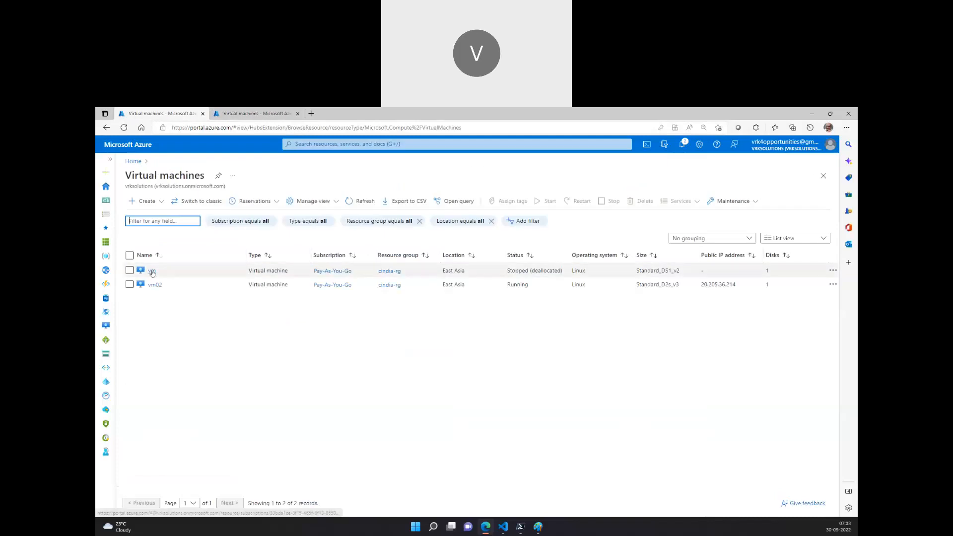
# Start the stopped vm virtual machine and return to the virtual machines list.
pyautogui.click(151, 271)
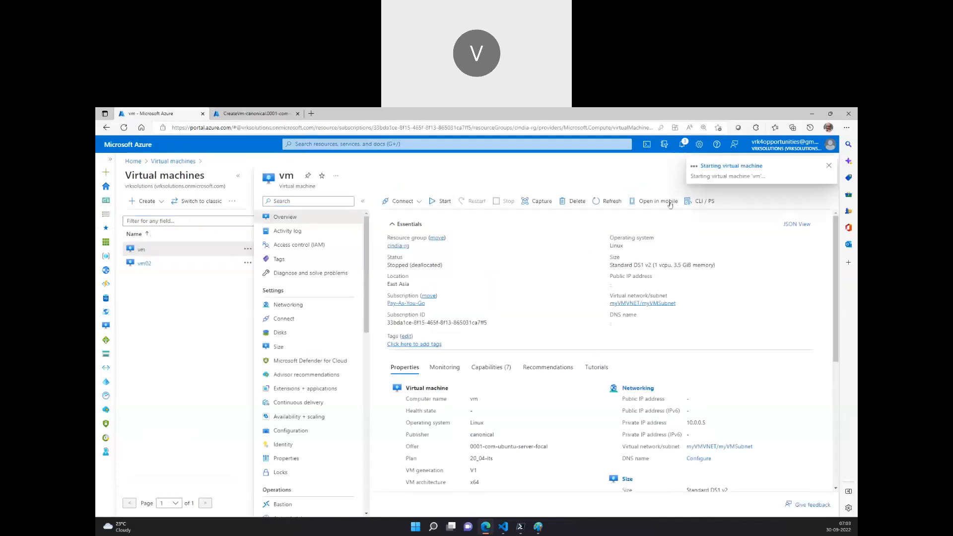
pyautogui.click(828, 165)
pyautogui.click(824, 176)
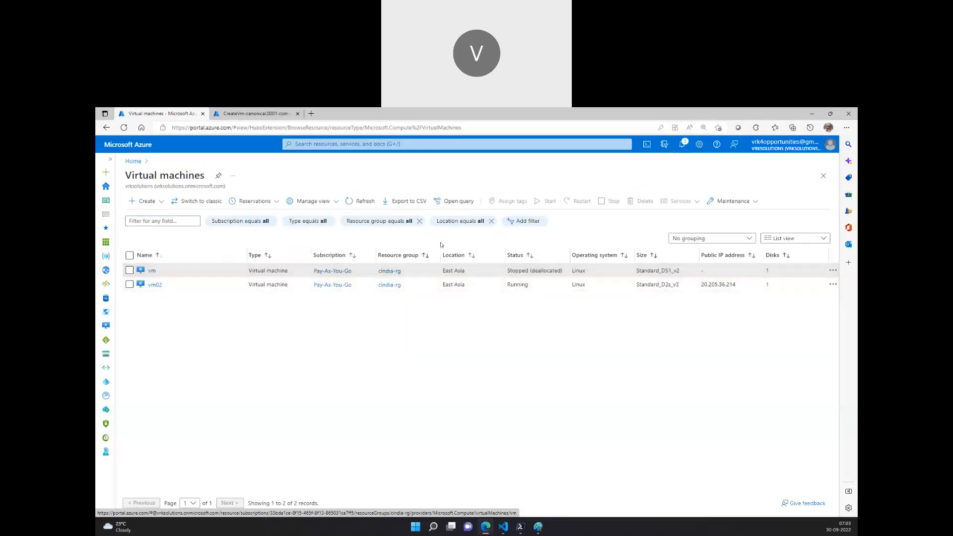
pyautogui.click(739, 239)
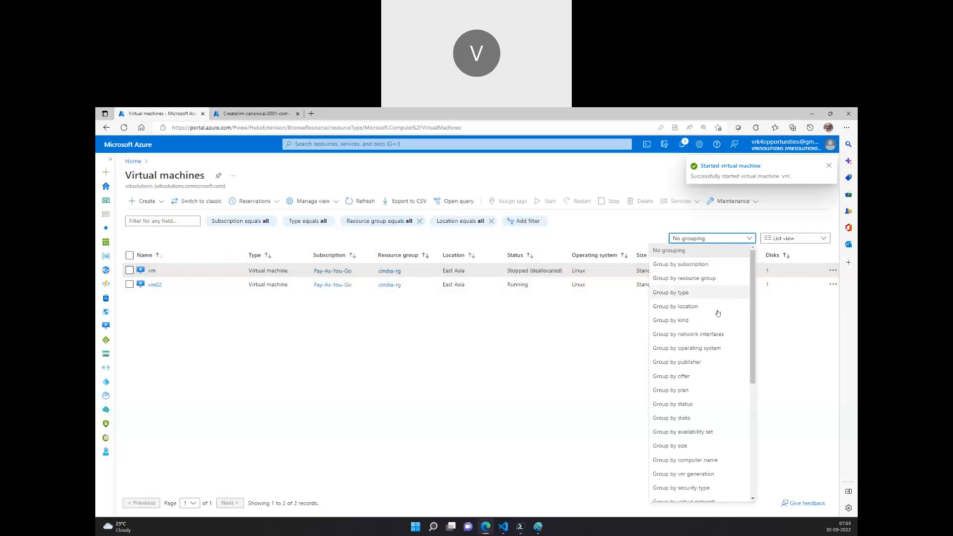
pyautogui.scroll(-5, 679, 424)
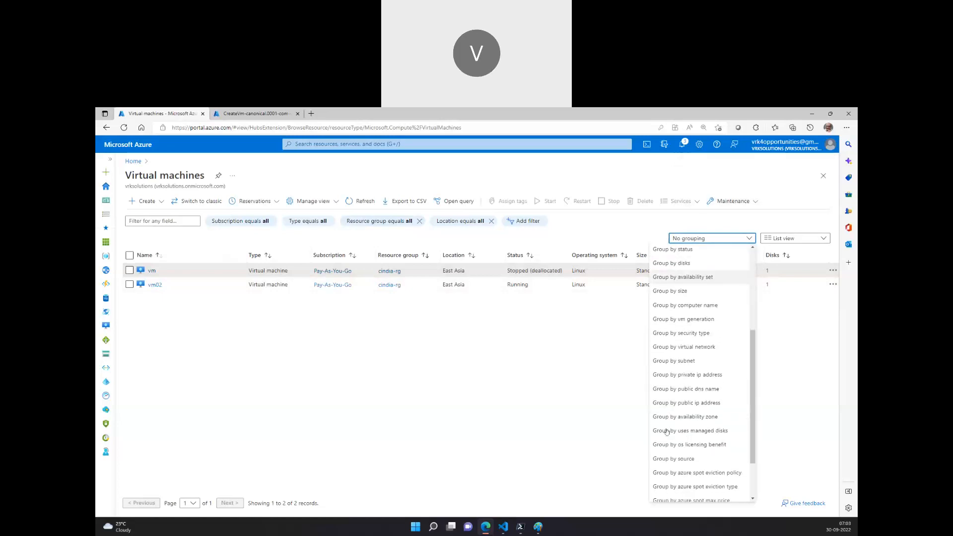
pyautogui.click(525, 323)
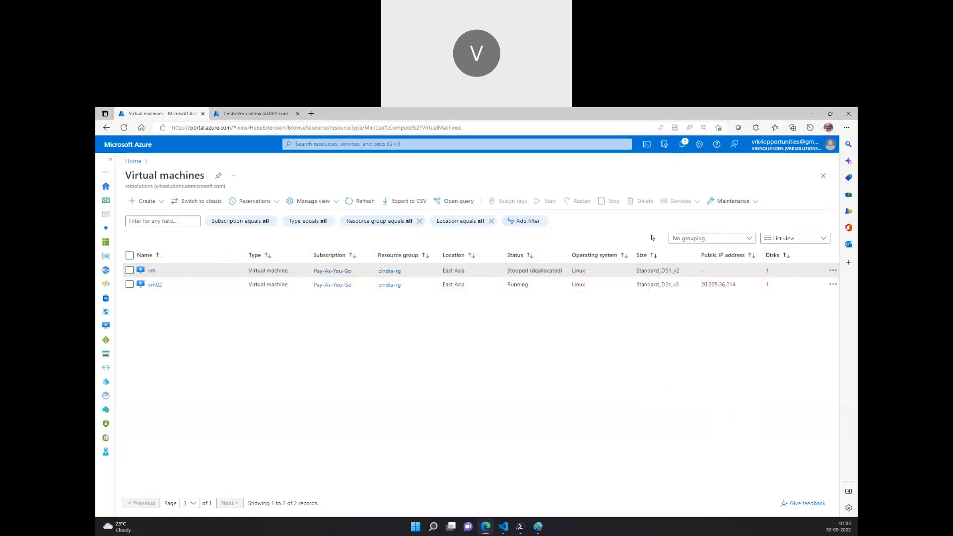
# Add a Virtual network column to the virtual machines list view and save it.
pyautogui.click(310, 201)
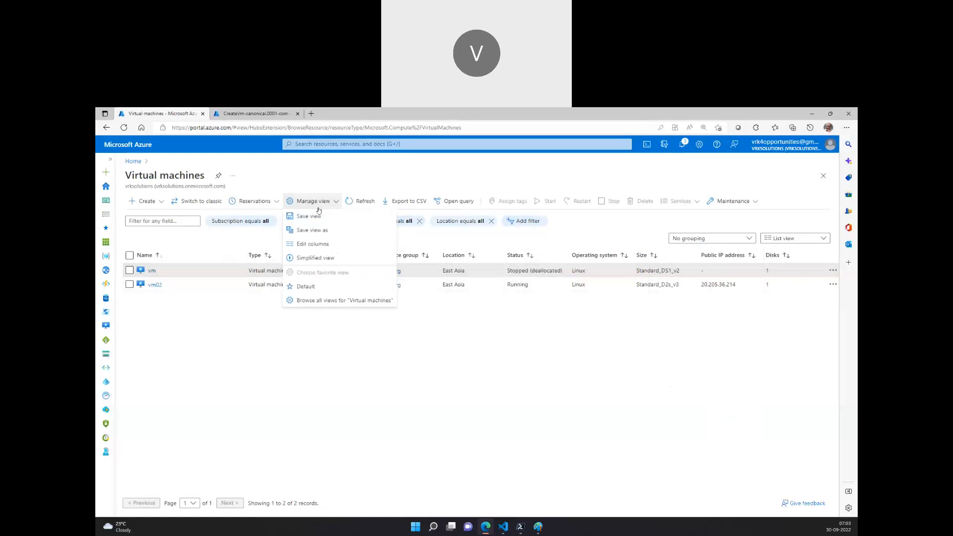
pyautogui.click(322, 244)
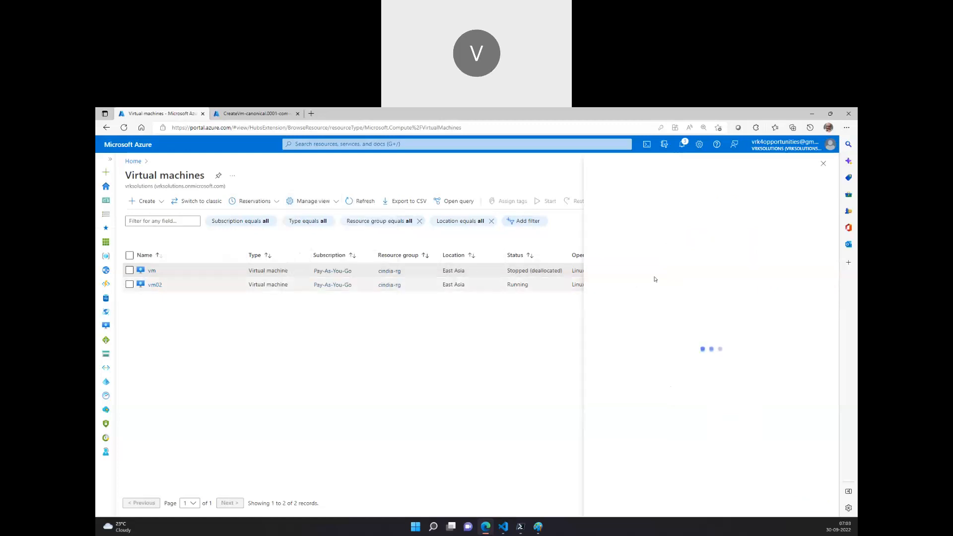
pyautogui.click(618, 403)
pyautogui.click(807, 408)
pyautogui.scroll(-3, 703, 349)
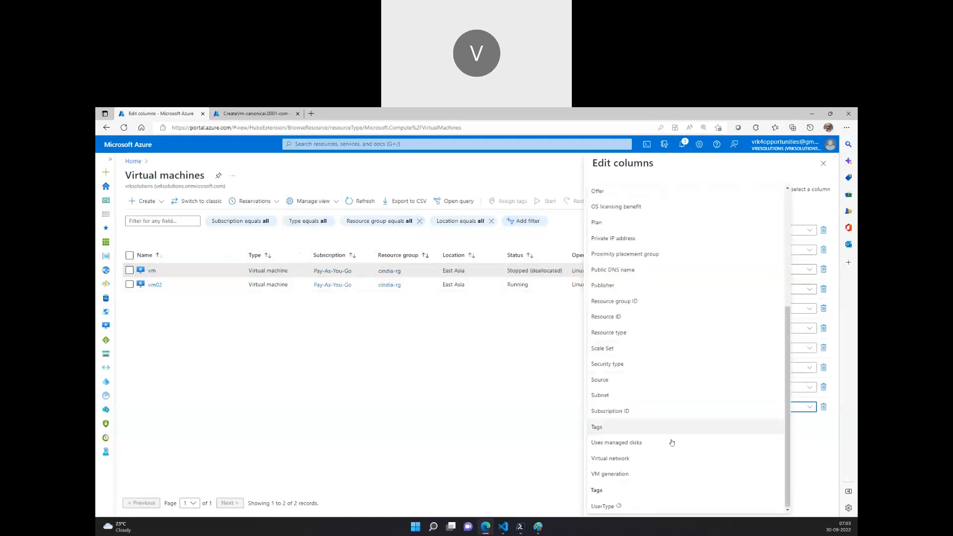
pyautogui.click(668, 457)
pyautogui.click(610, 503)
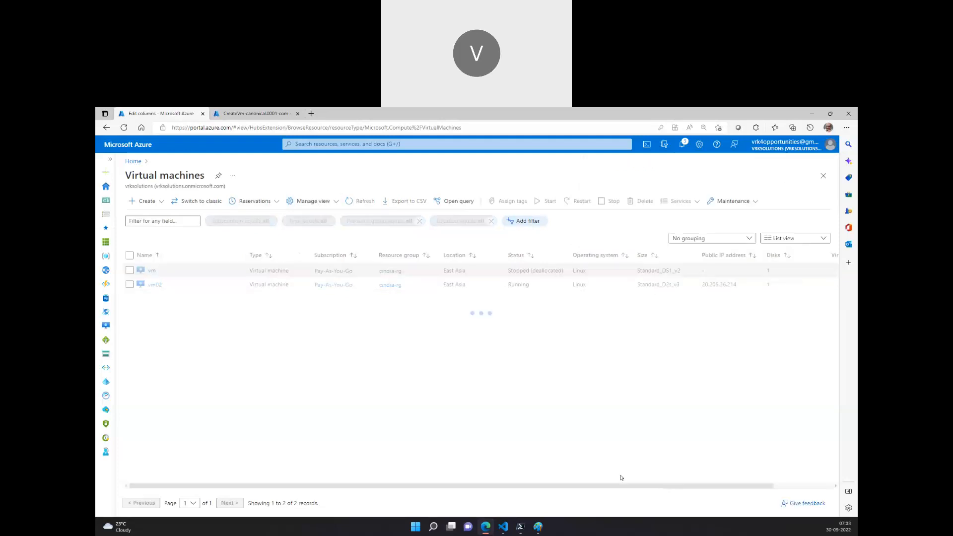
# Scroll across the virtual machines list to compare each VM's resource group, location and virtual network.
pyautogui.moveTo(668, 489); pyautogui.dragTo(728, 489)
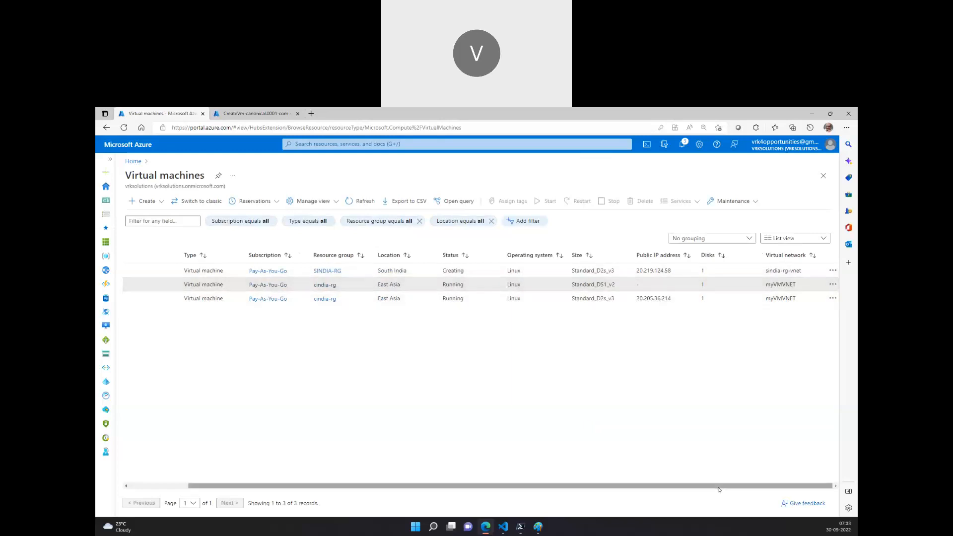
pyautogui.hscroll(-10, 258, 460)
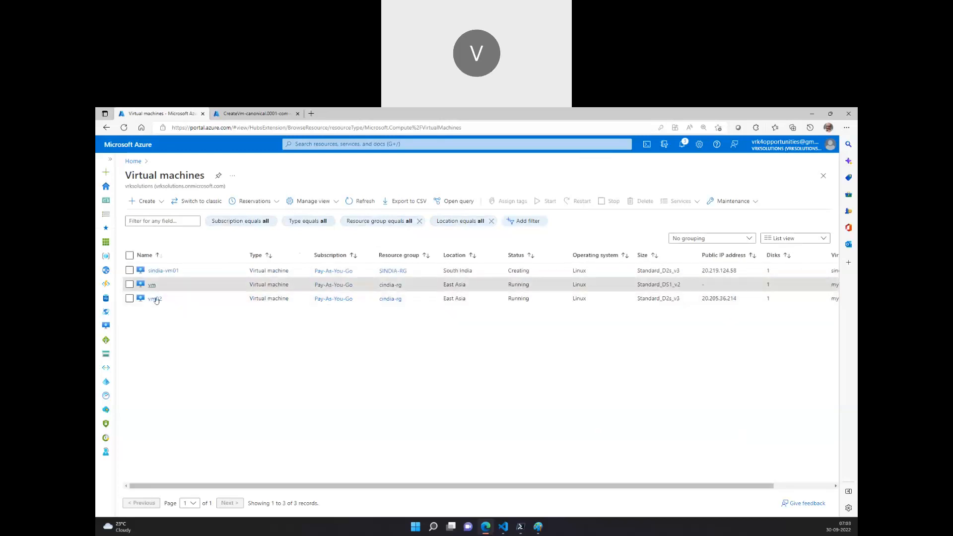
pyautogui.moveTo(501, 488); pyautogui.dragTo(672, 454)
pyautogui.moveTo(800, 256); pyautogui.dragTo(440, 255)
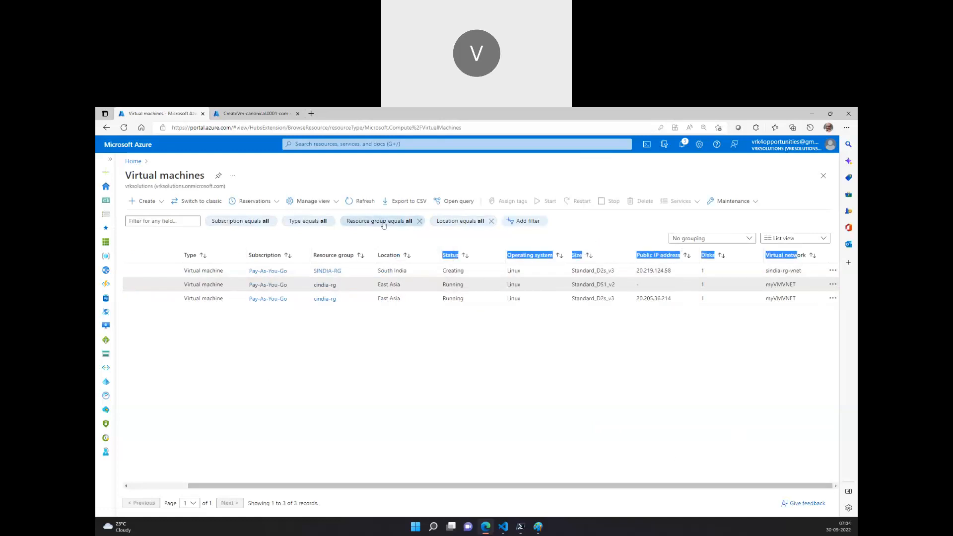
pyautogui.click(785, 239)
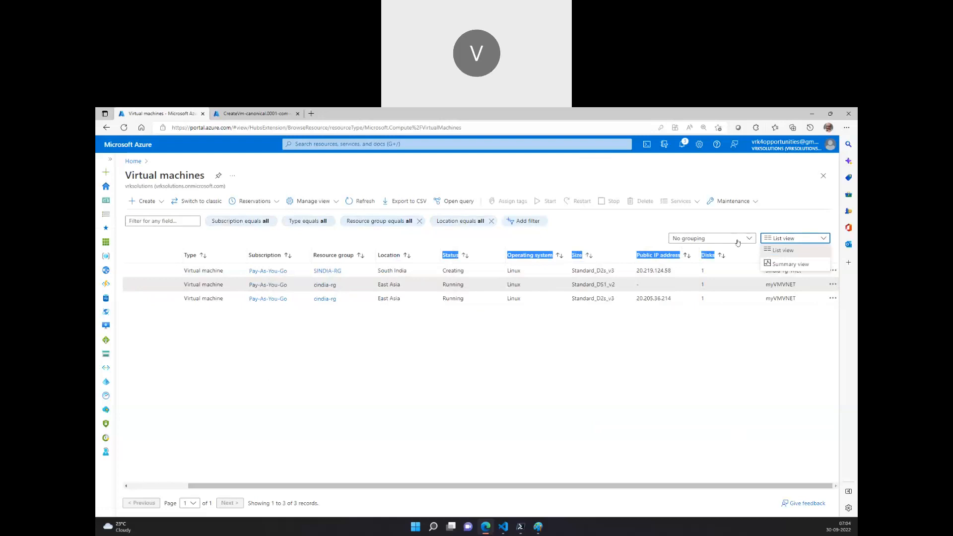
pyautogui.click(291, 244)
# Remove the Operating system, Size and Disks columns from the virtual machines list view and save it.
pyautogui.click(314, 202)
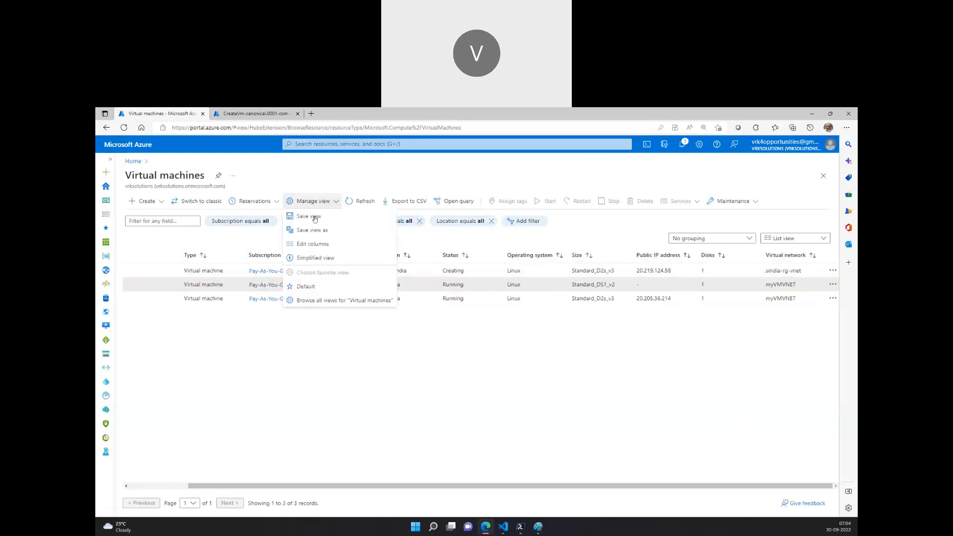
pyautogui.click(317, 247)
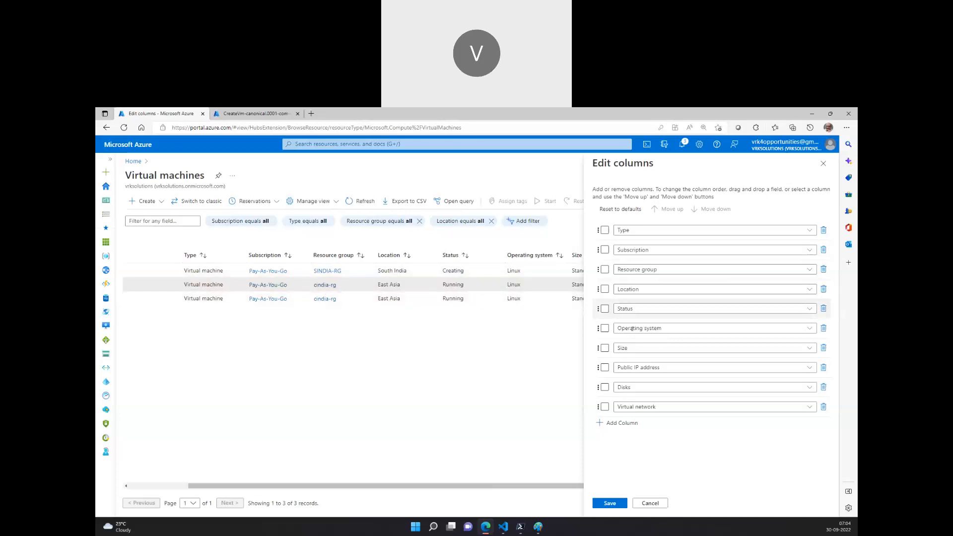
pyautogui.click(824, 329)
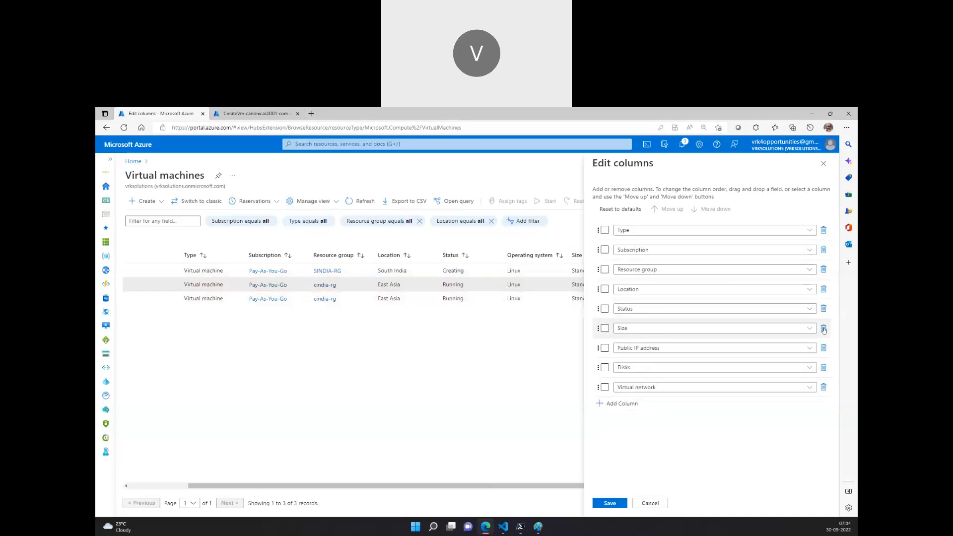
pyautogui.click(824, 330)
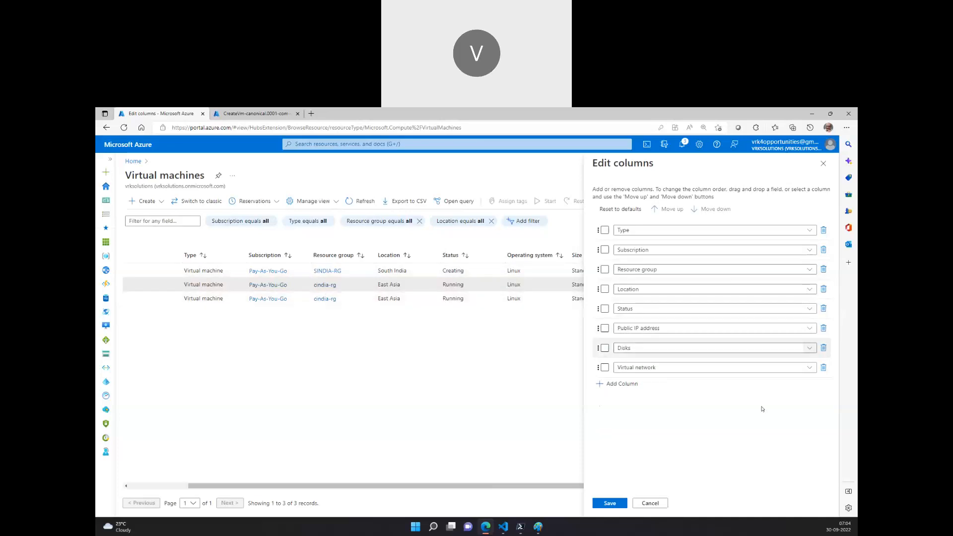
pyautogui.click(824, 347)
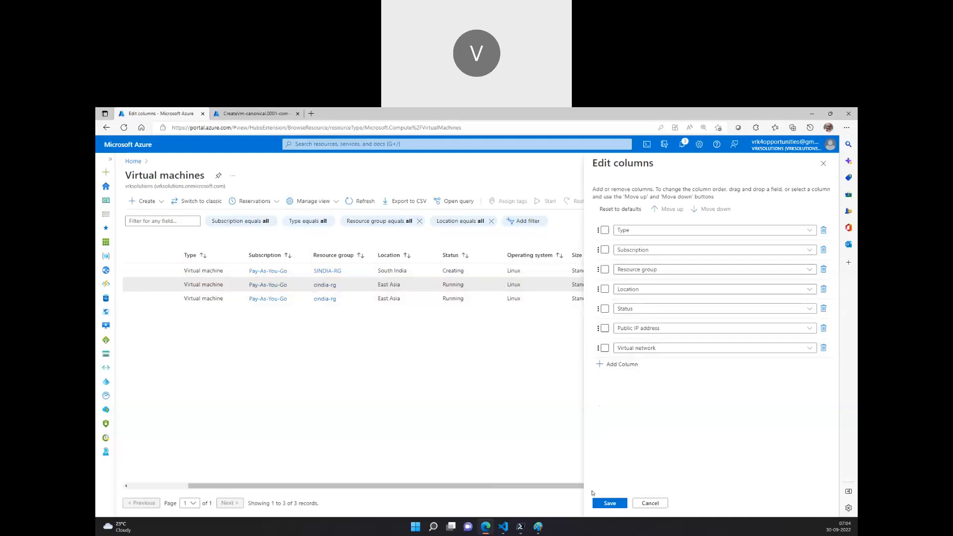
pyautogui.click(612, 505)
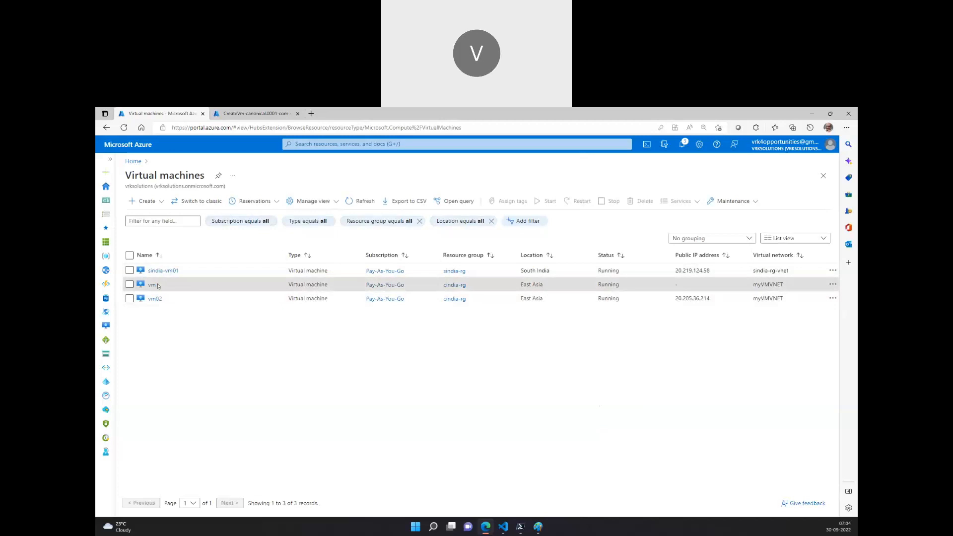
# Refresh the virtual machines list and copy vm02's public IP address.
pyautogui.click(362, 201)
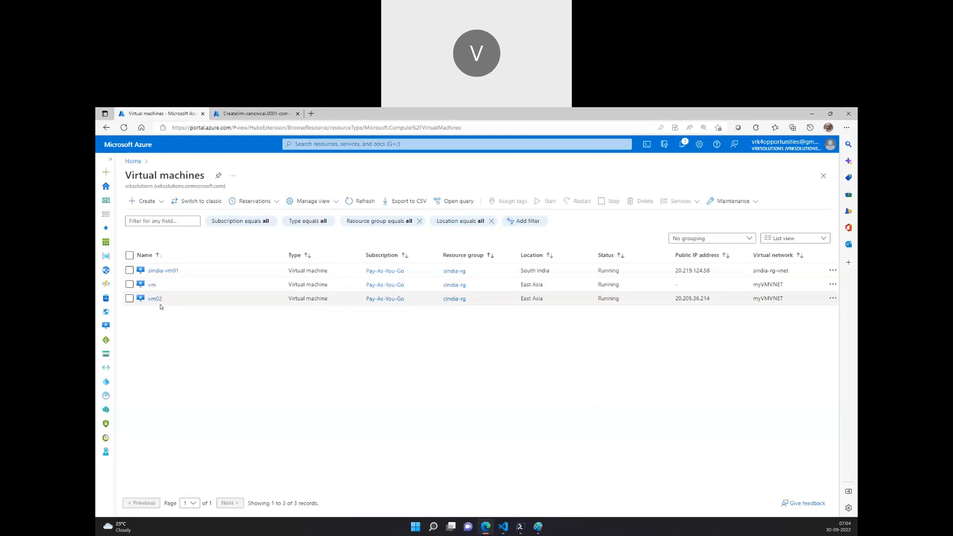
pyautogui.moveTo(712, 301); pyautogui.dragTo(675, 300)
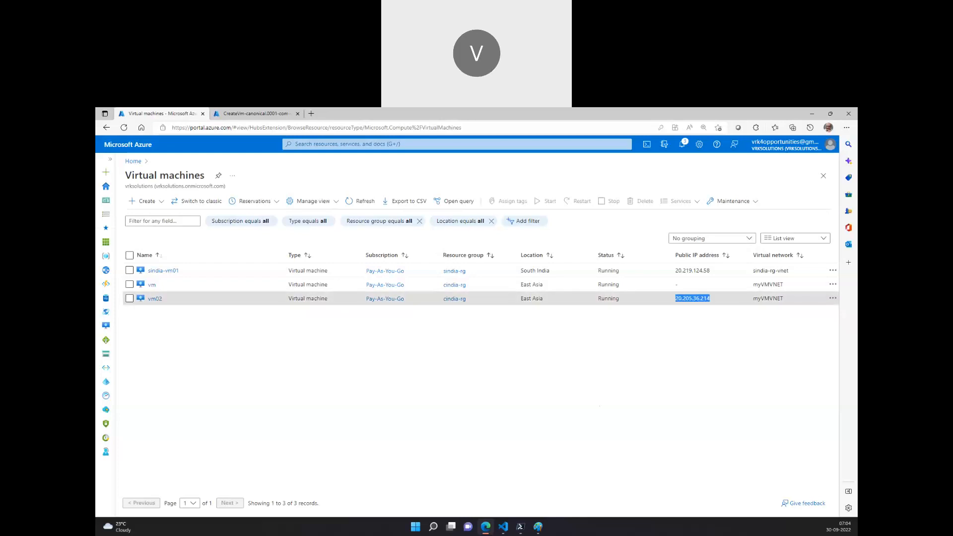
# In the network diagram, draw a client computer left of the VNet box and connect it with a line to the first VM.
pyautogui.moveTo(538, 527)
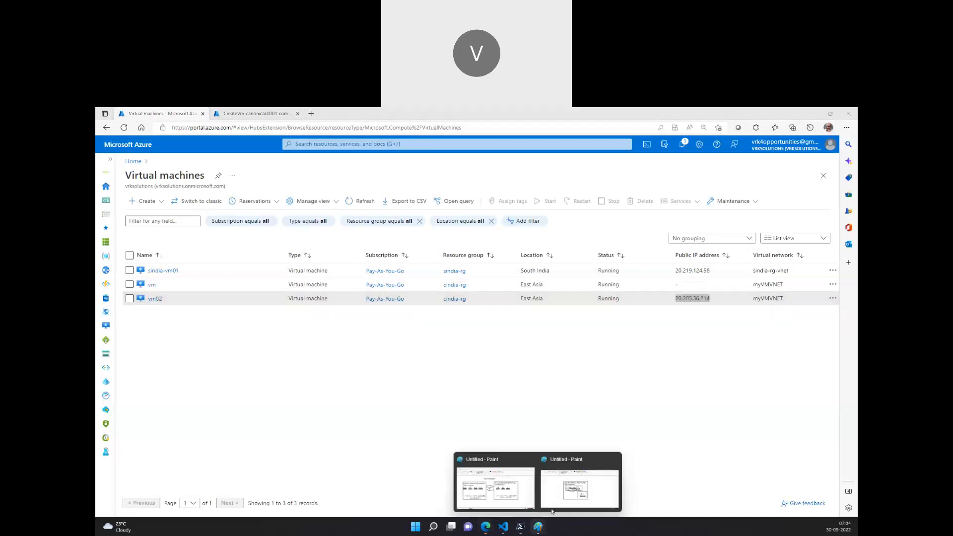
pyautogui.click(580, 484)
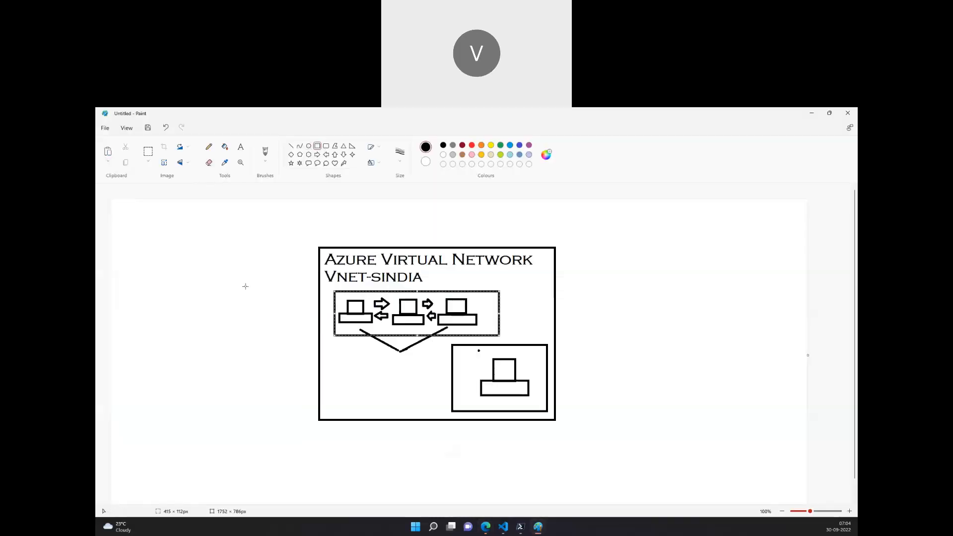
pyautogui.moveTo(150, 275); pyautogui.dragTo(197, 306)
pyautogui.moveTo(129, 301); pyautogui.dragTo(212, 337)
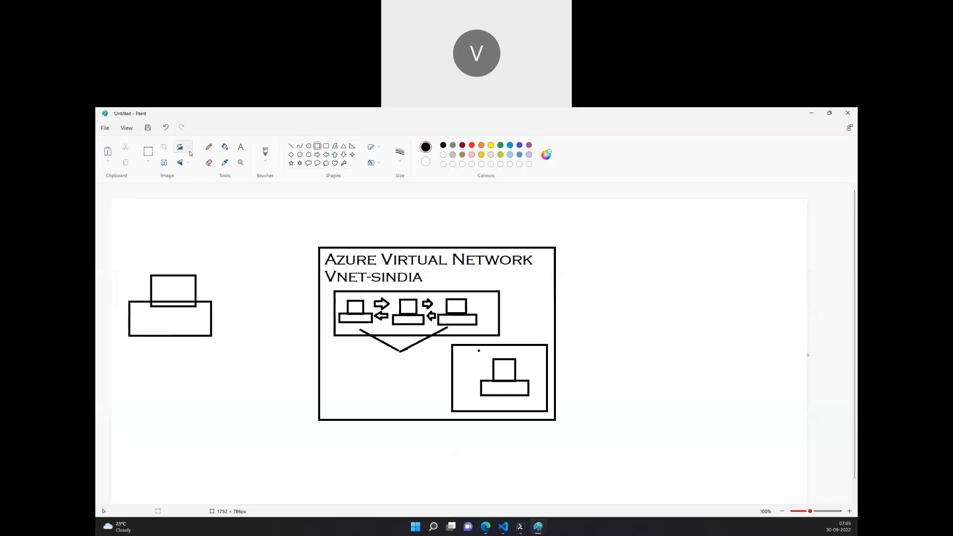
pyautogui.click(291, 146)
pyautogui.moveTo(210, 307); pyautogui.dragTo(345, 307)
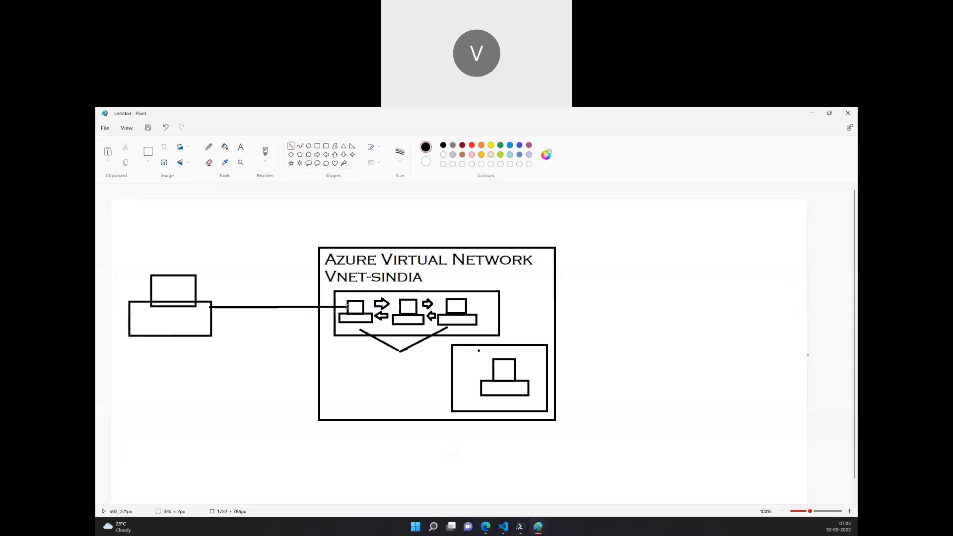
pyautogui.click(318, 355)
# Open the PowerShell terminal, enlarge its text and maximize the window.
pyautogui.moveTo(489, 526)
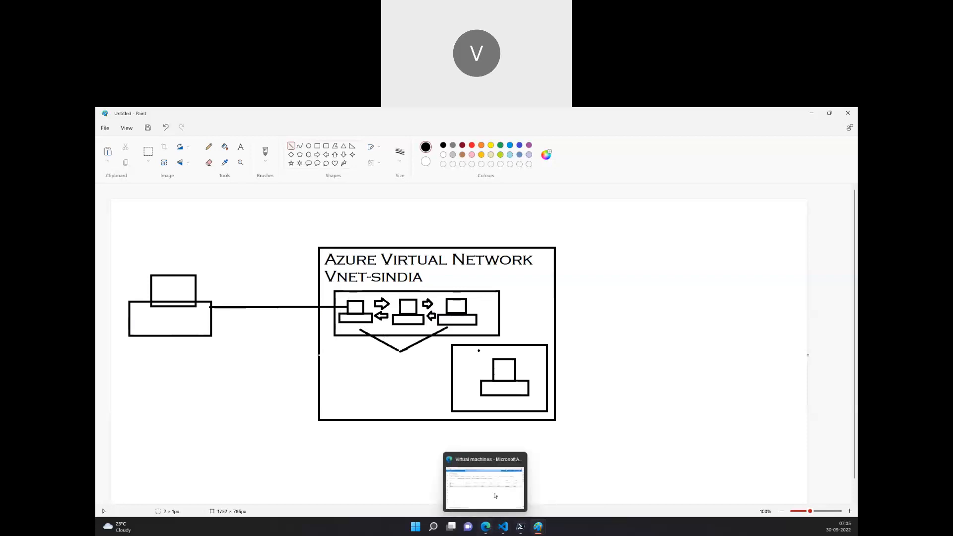
pyautogui.click(495, 495)
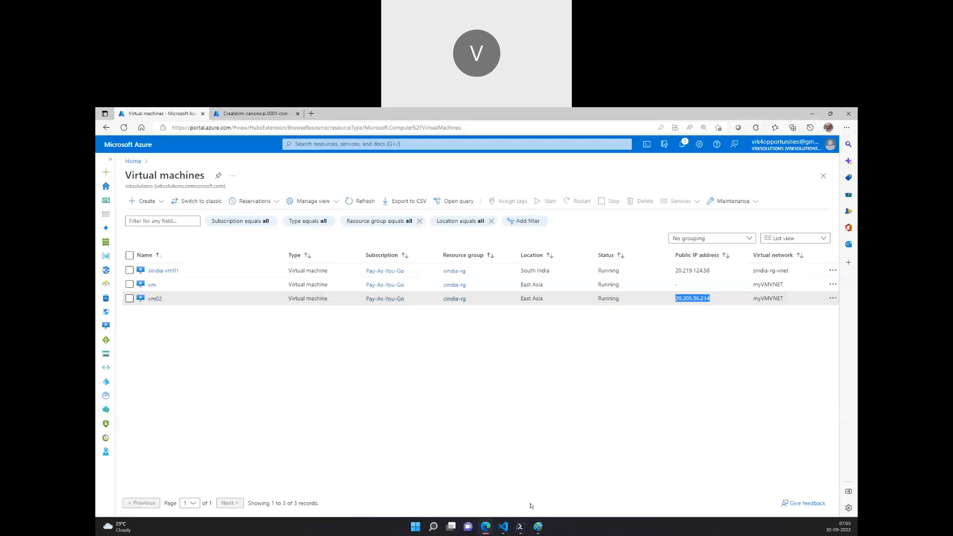
pyautogui.moveTo(520, 526)
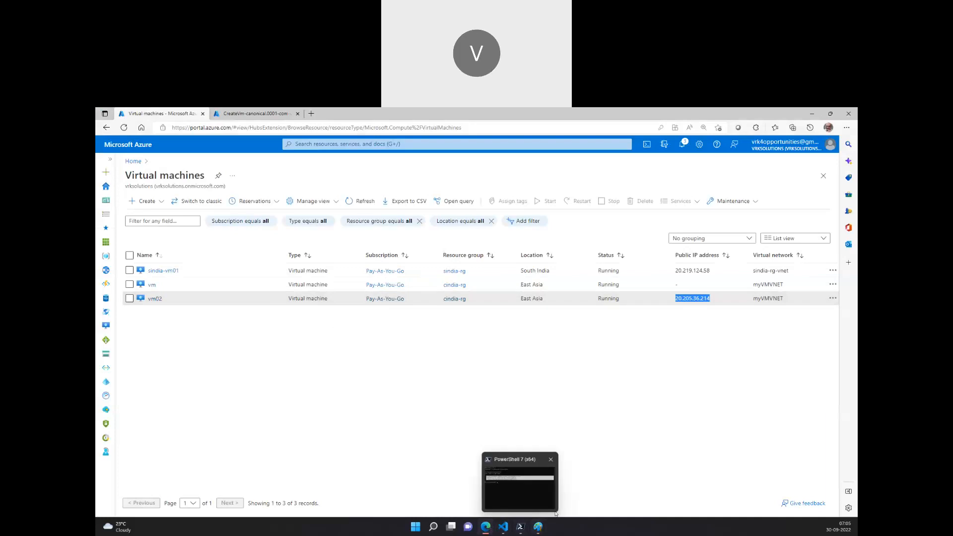
pyautogui.click(551, 460)
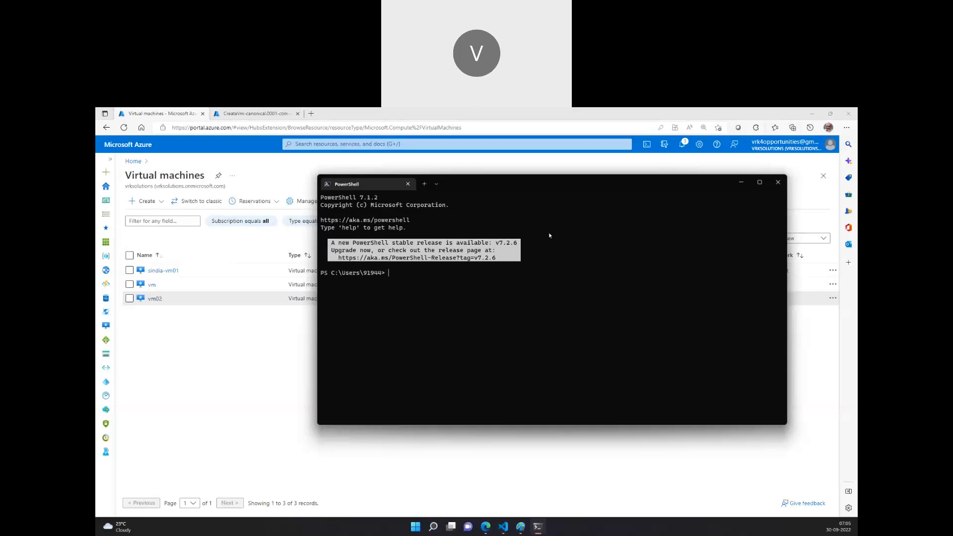
pyautogui.scroll(-3, 547, 227)
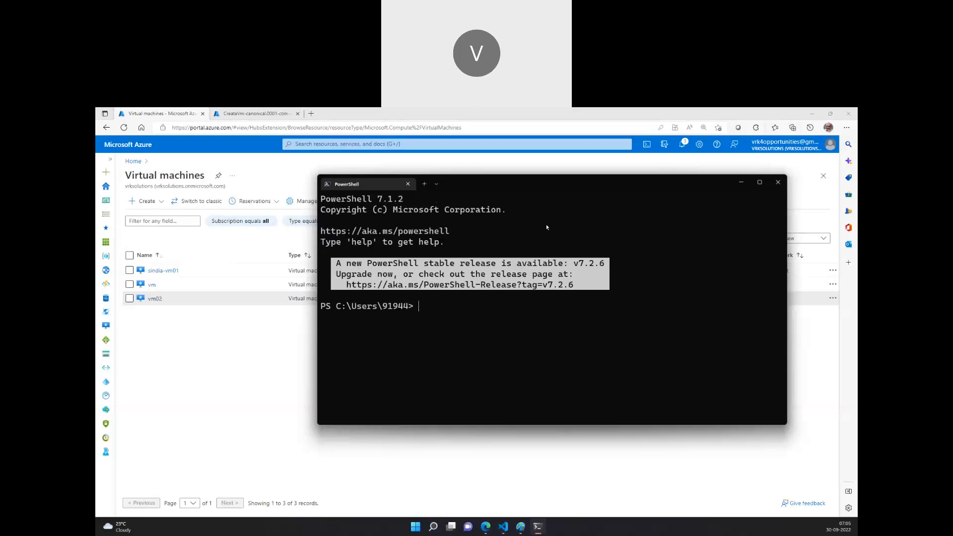
pyautogui.doubleClick(534, 184)
# Connect over SSH as trainer to vm02's public IP 20.205.36.214, accepting the host key with yes.
pyautogui.write('ssh trainer@')
pyautogui.write('20.205.36.214')
pyautogui.write('yes')
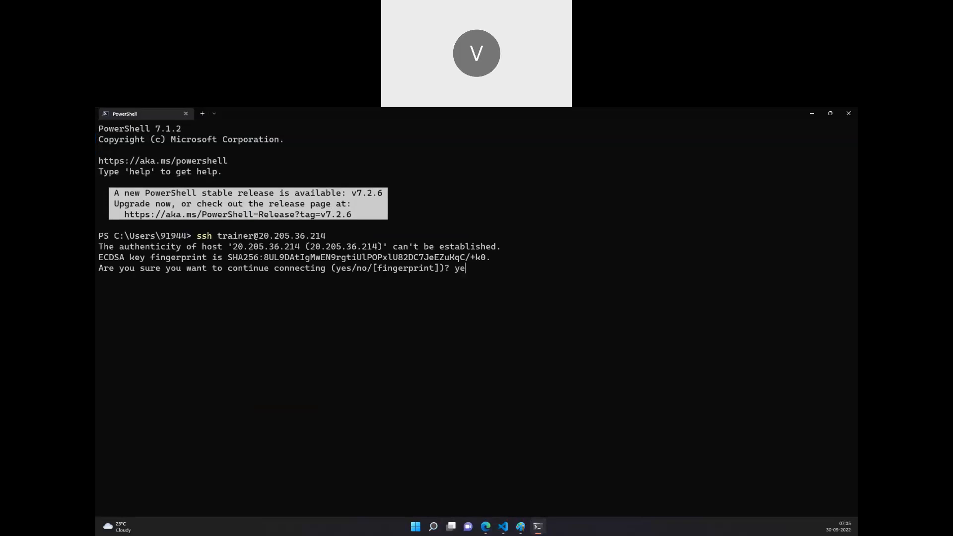
pyautogui.press('Return')
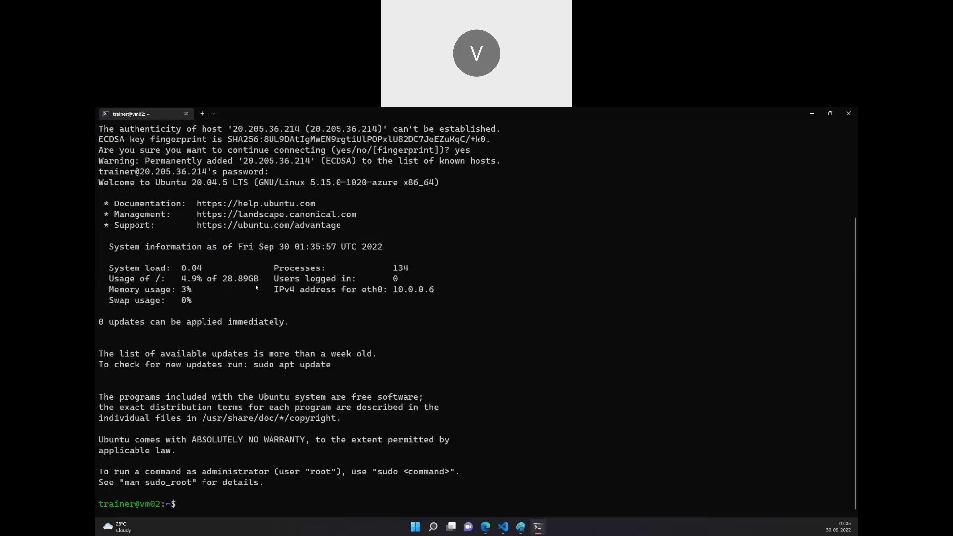
# Clear the terminal screen in the vm02 SSH session.
pyautogui.rightClick(138, 116)
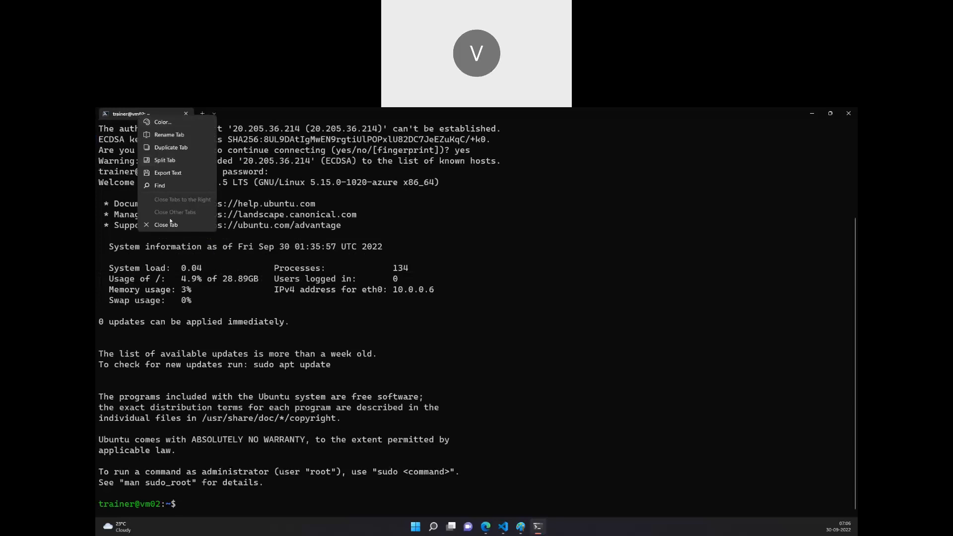
pyautogui.click(279, 323)
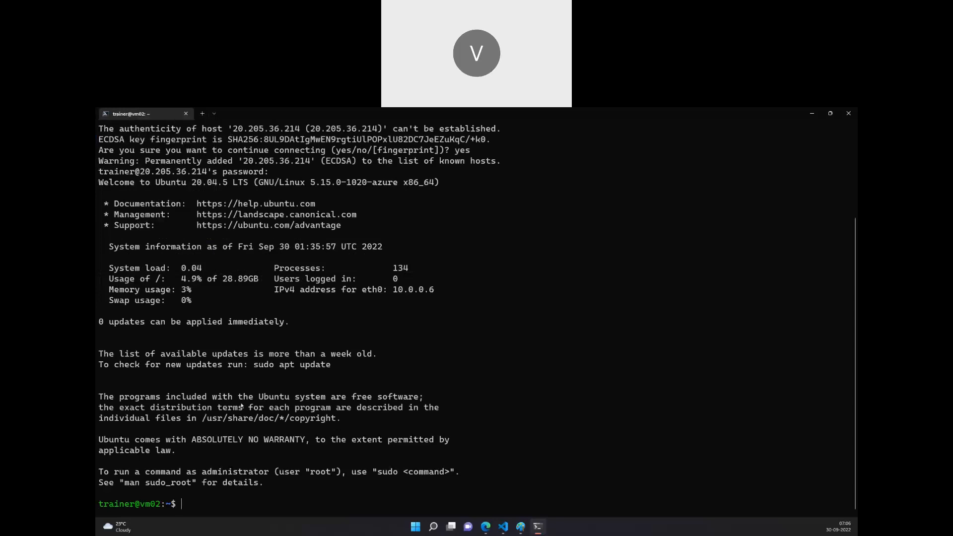
pyautogui.write('clear')
pyautogui.press('Return')
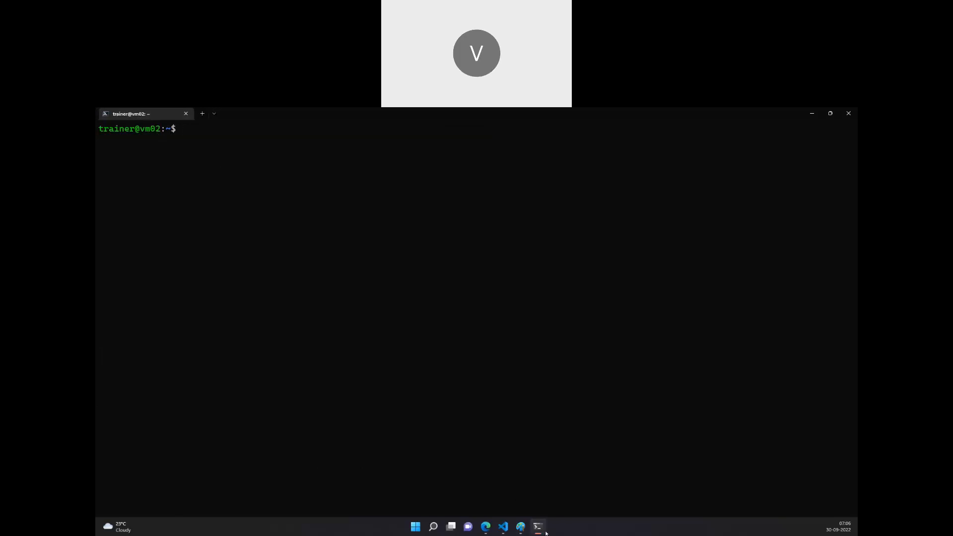
pyautogui.moveTo(521, 527)
pyautogui.click(481, 419)
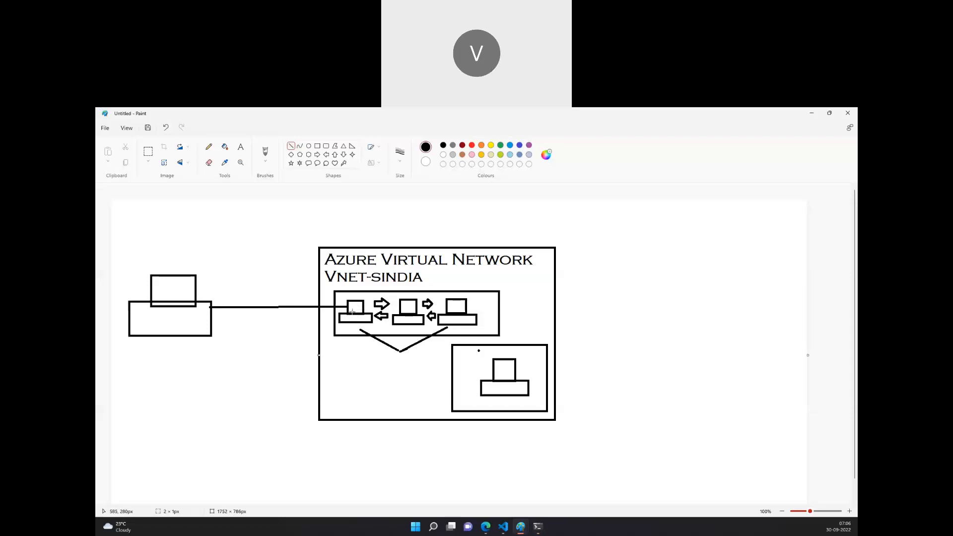
pyautogui.click(537, 526)
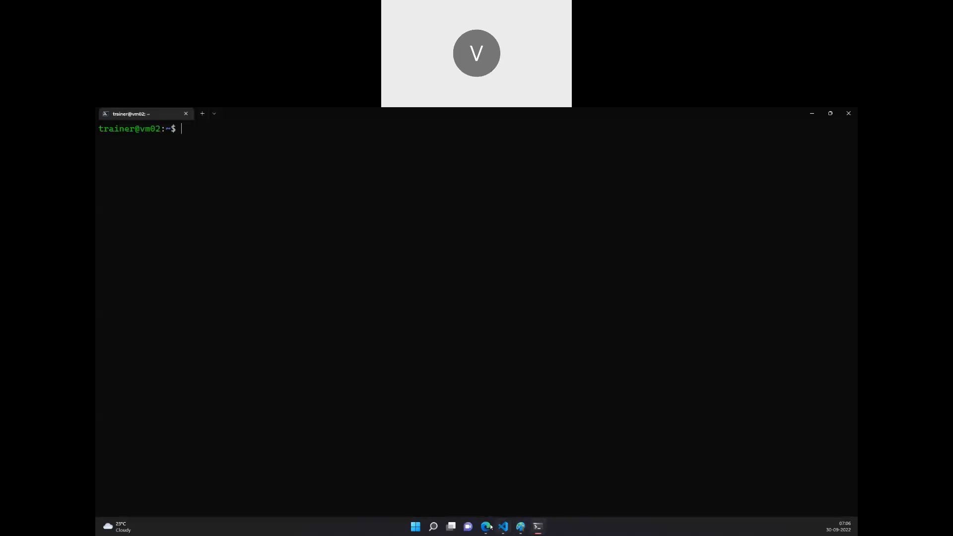
pyautogui.moveTo(520, 527)
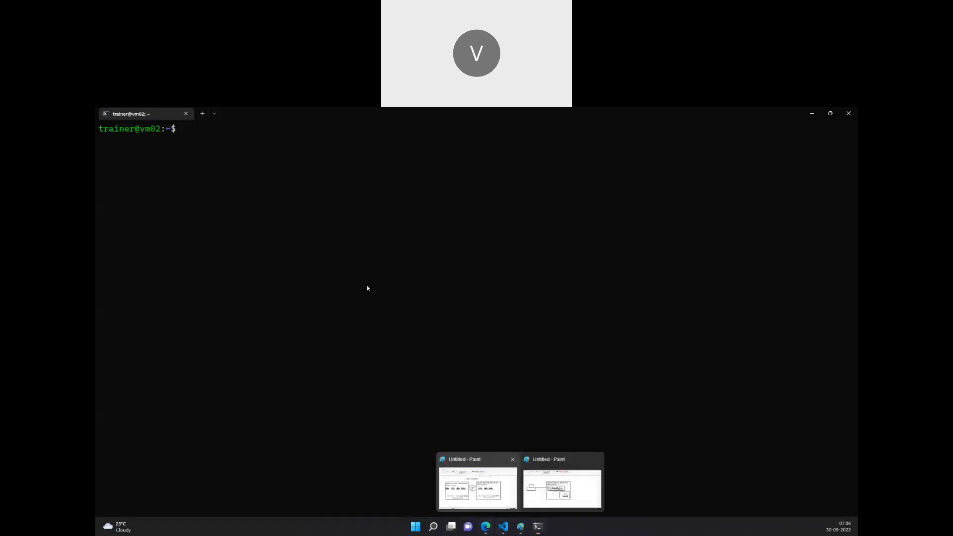
pyautogui.click(549, 497)
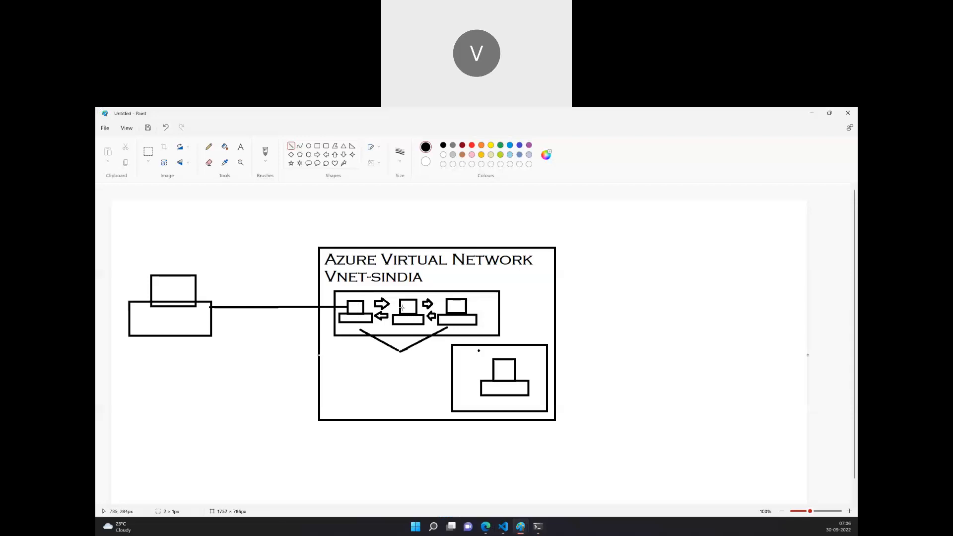
# Open the vm virtual machine's overview in the portal and copy its private IP address 10.0.0.5.
pyautogui.click(487, 527)
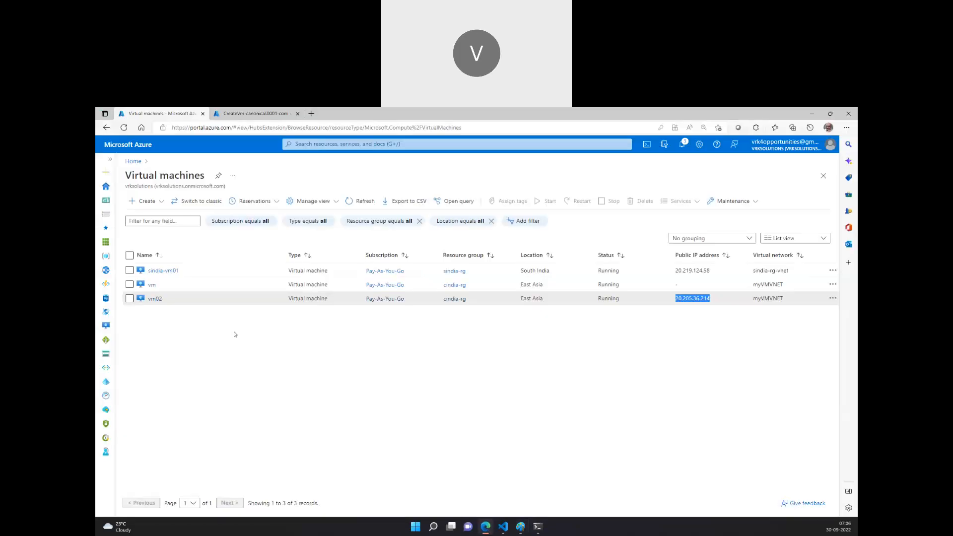
pyautogui.click(152, 285)
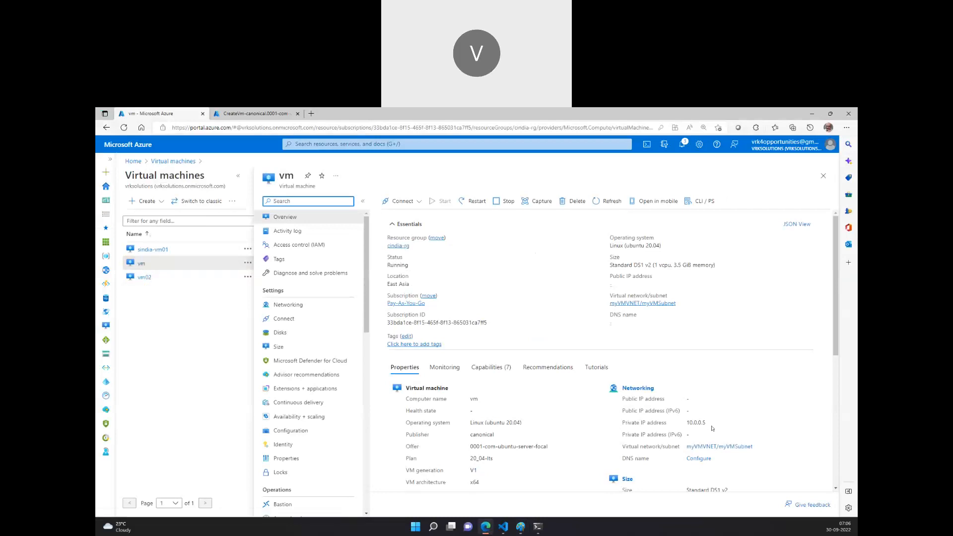
pyautogui.click(149, 277)
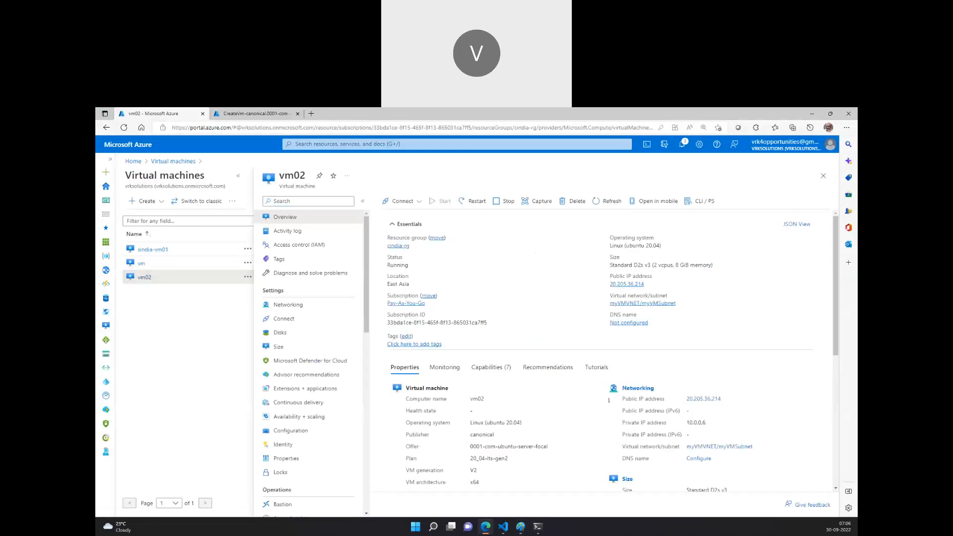
pyautogui.click(142, 263)
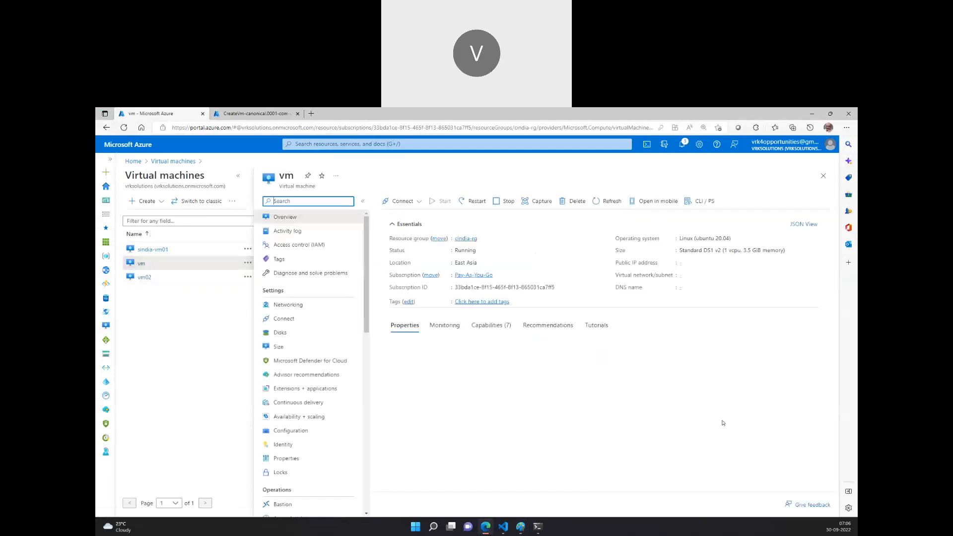
pyautogui.moveTo(707, 422); pyautogui.dragTo(686, 423)
pyautogui.hotkey('ctrl', 'c')
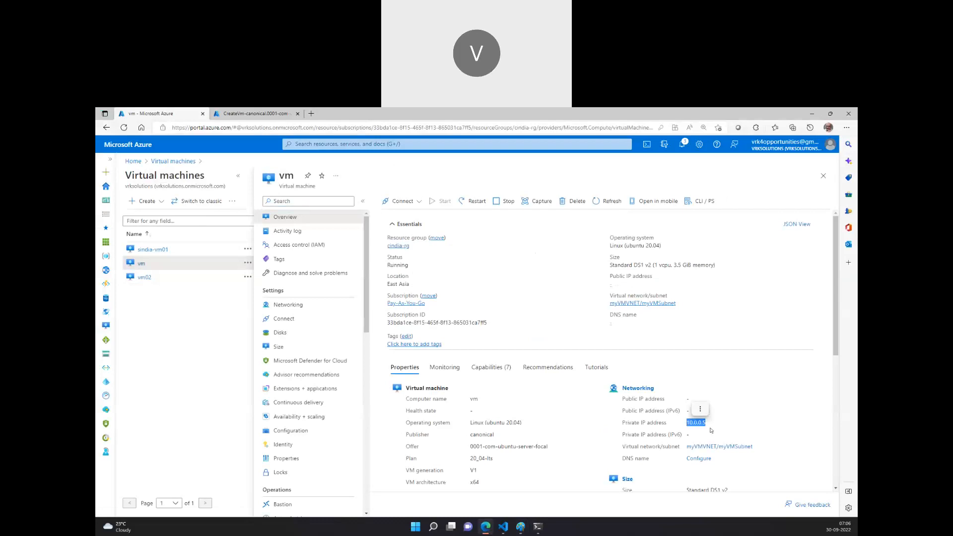
# Switch to the Paint window to review the network diagram.
pyautogui.click(538, 528)
pyautogui.moveTo(521, 527)
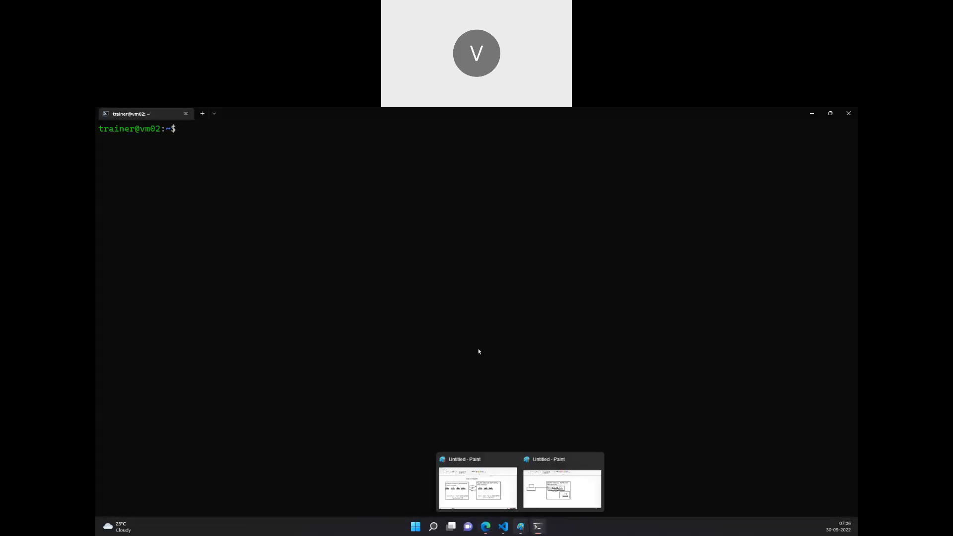
pyautogui.click(540, 483)
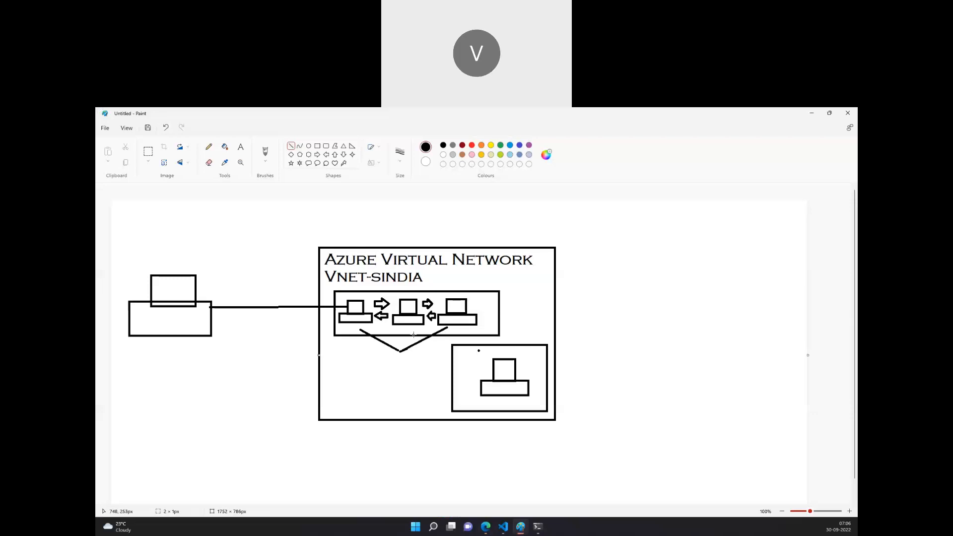
# Ping the vm machine's private IP 10.0.0.5 from the vm02 SSH session, then stop the ping.
pyautogui.click(536, 528)
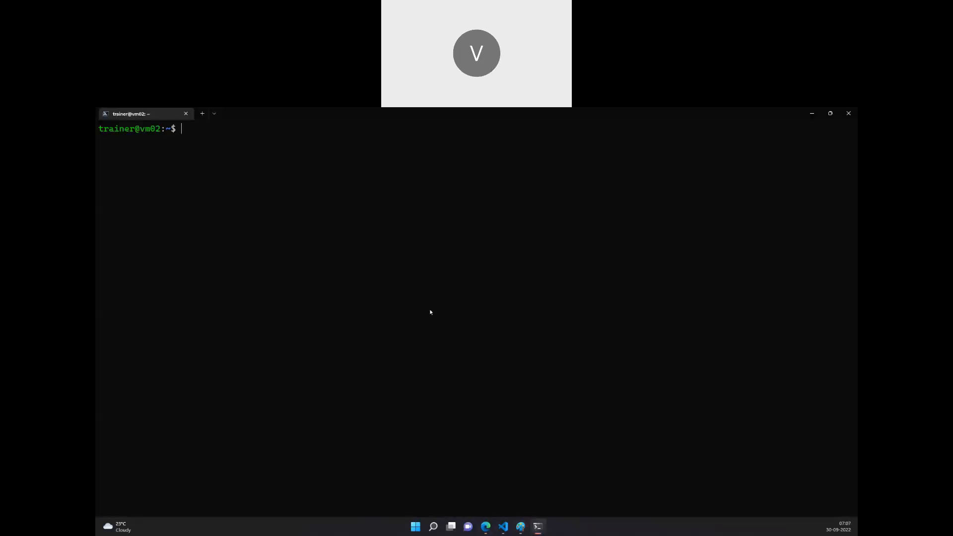
pyautogui.write('ping')
pyautogui.hotkey('ctrl', 'v')
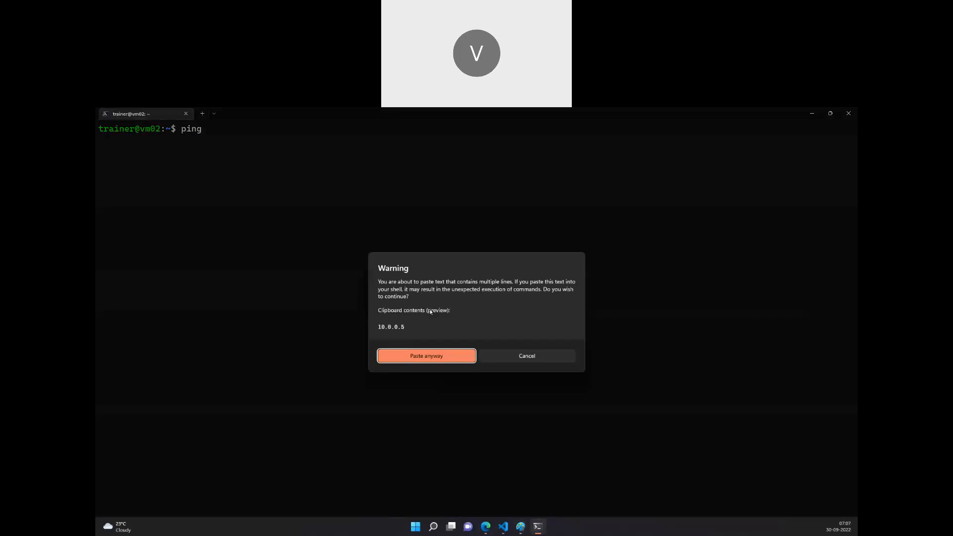
pyautogui.click(446, 356)
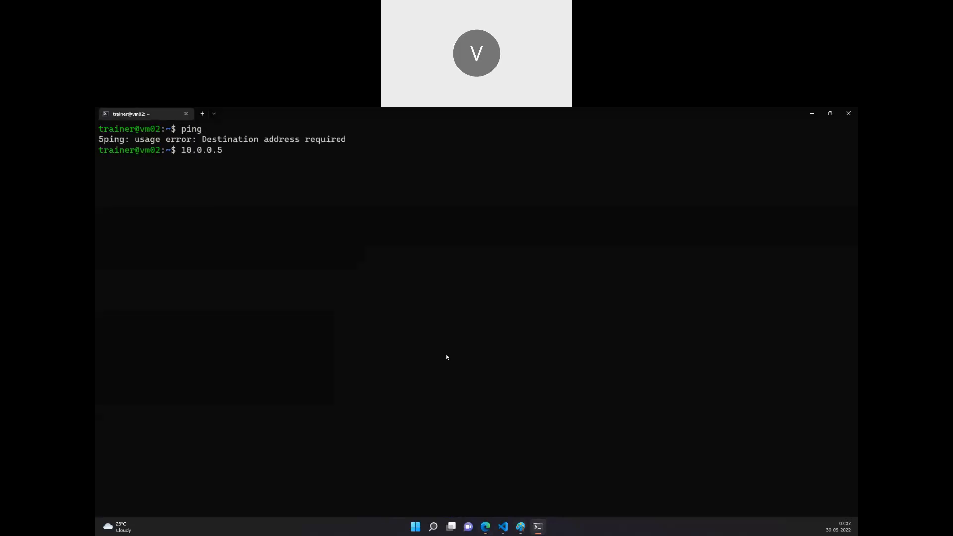
pyautogui.press('Left')
pyautogui.press('Left')
pyautogui.press('Left')
pyautogui.write('ping')
pyautogui.press('Return')
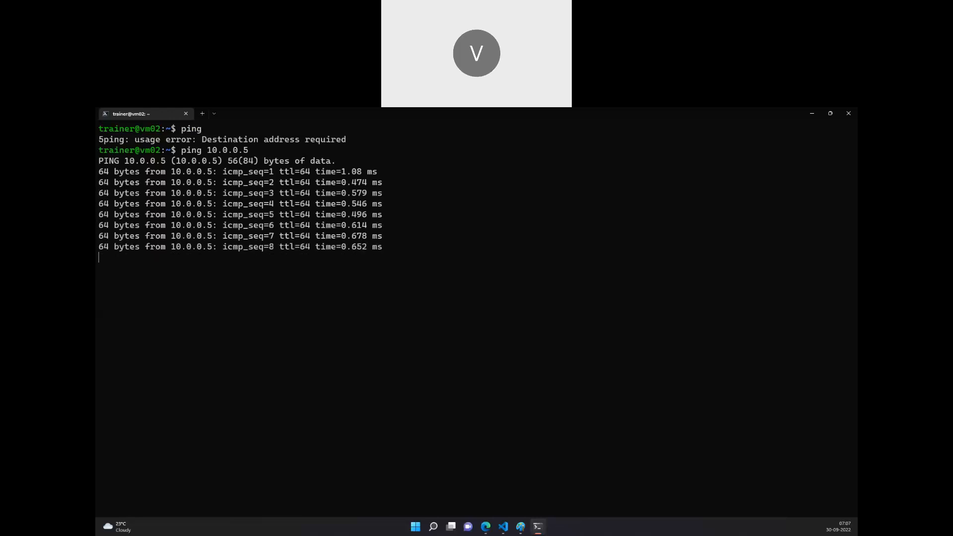
pyautogui.hotkey('ctrl', 'c')
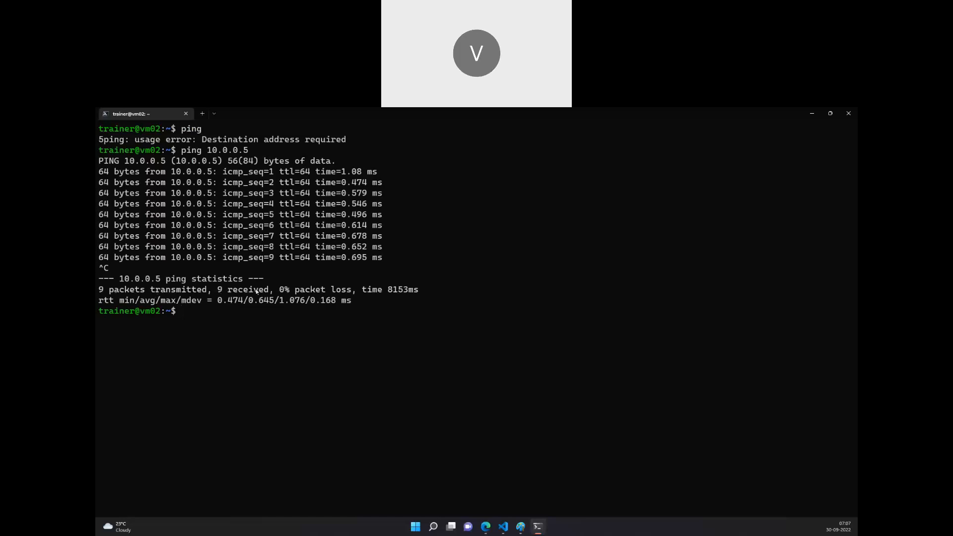
pyautogui.moveTo(521, 530)
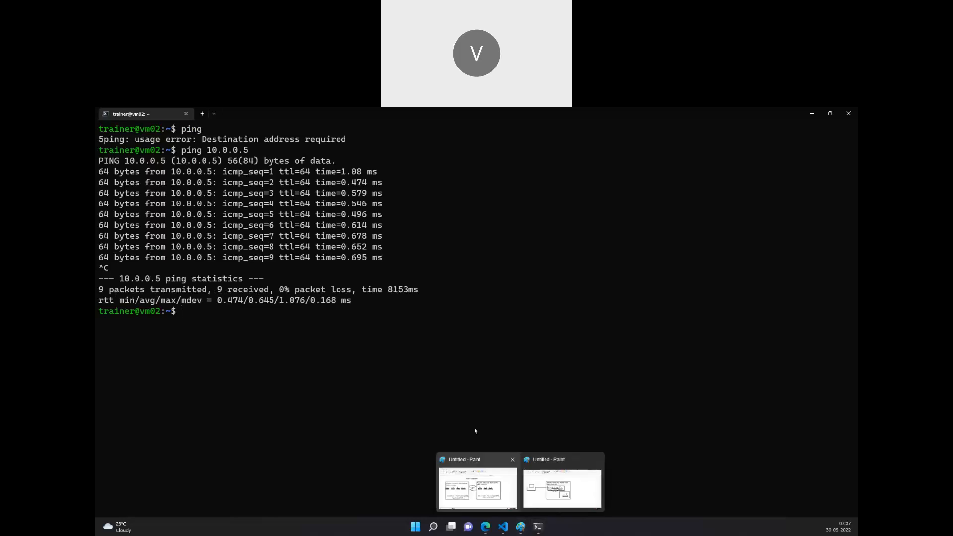
pyautogui.click(550, 511)
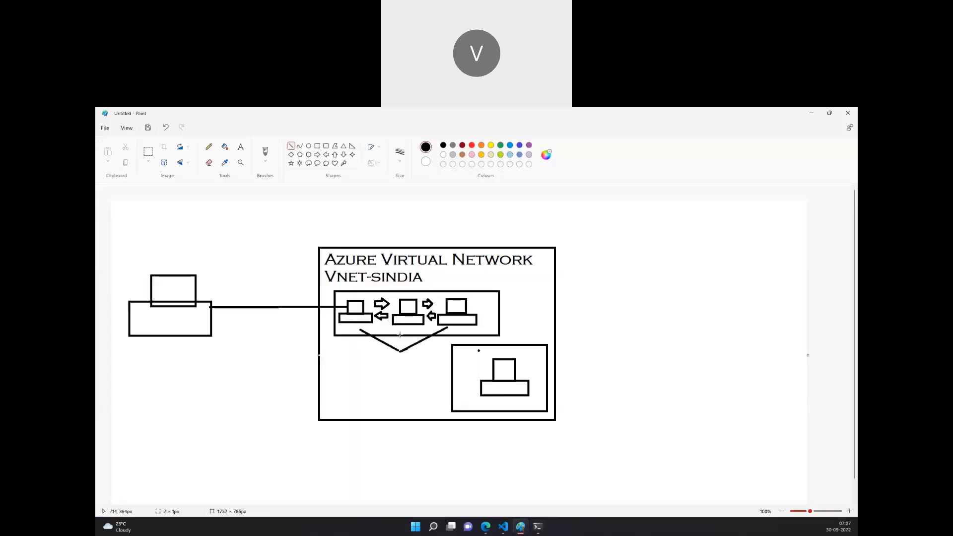
pyautogui.click(536, 528)
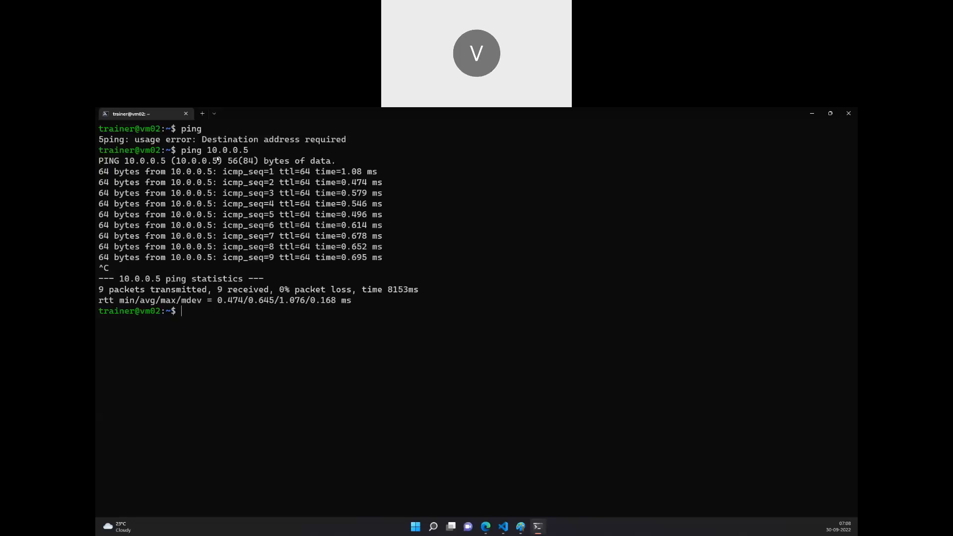
pyautogui.moveTo(521, 526)
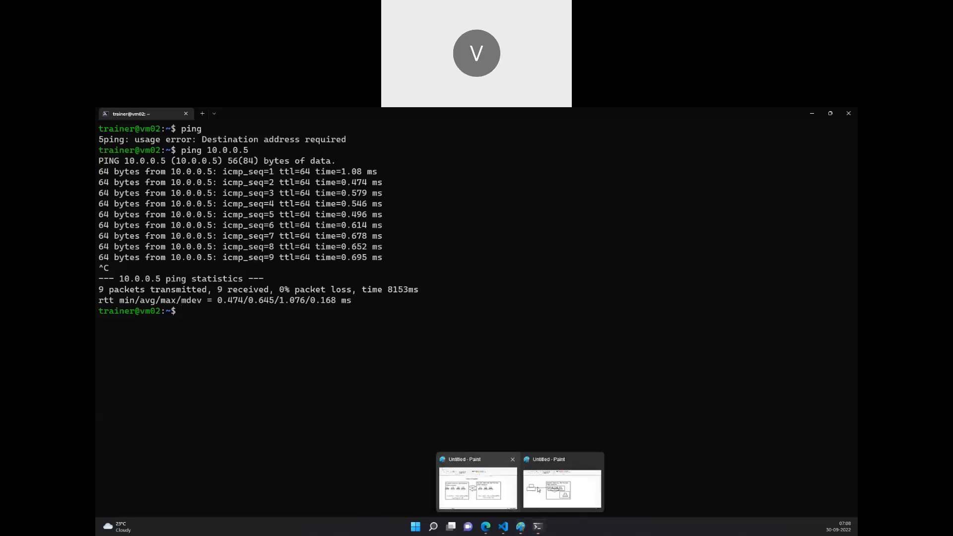
pyautogui.click(478, 484)
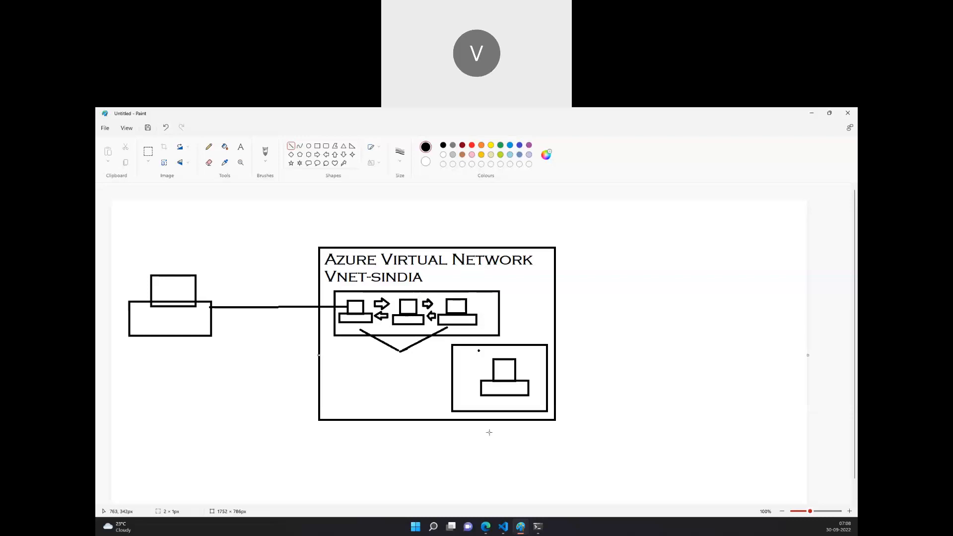
# Open the sindia-vm01 virtual machine's overview in the portal and select its private IP address 10.1.0.4.
pyautogui.click(485, 527)
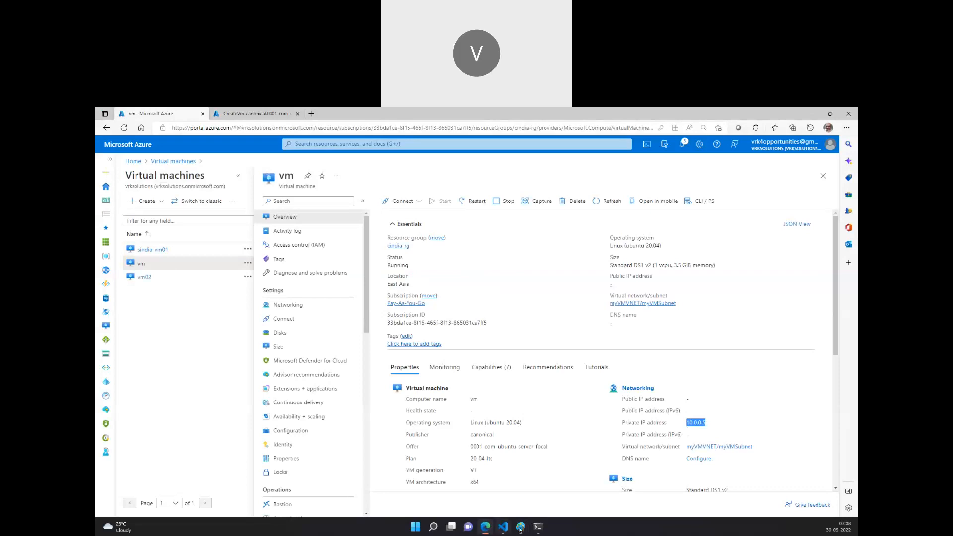
pyautogui.click(536, 528)
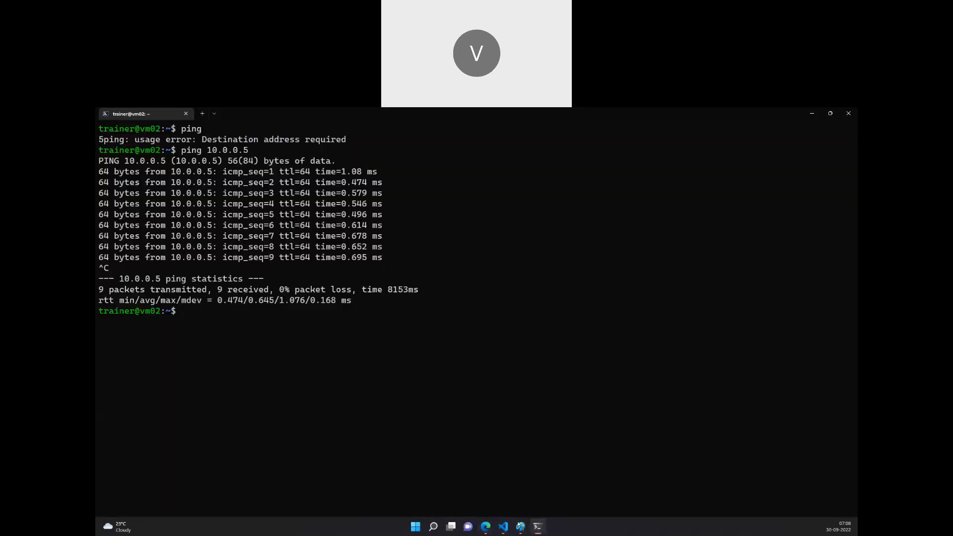
pyautogui.moveTo(526, 526)
pyautogui.click(564, 484)
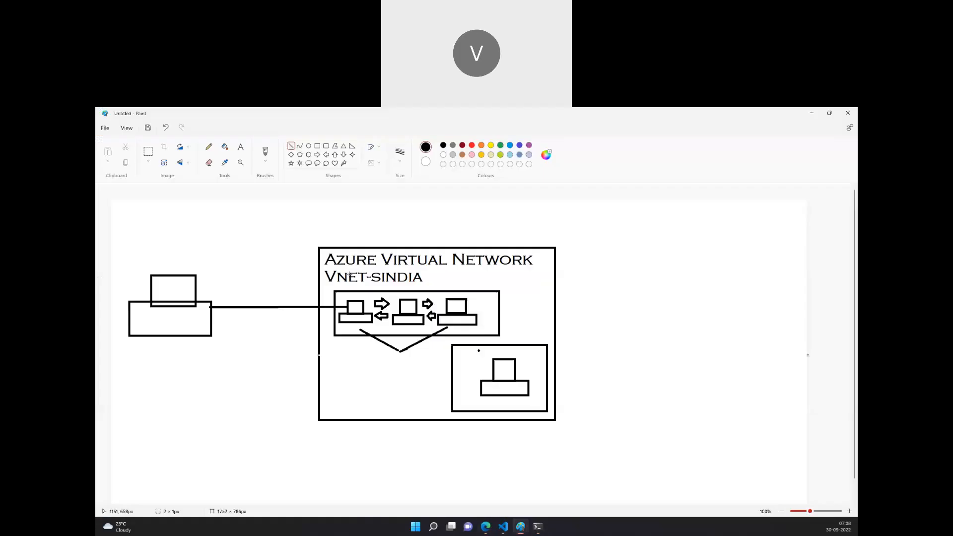
pyautogui.moveTo(486, 526)
pyautogui.click(499, 479)
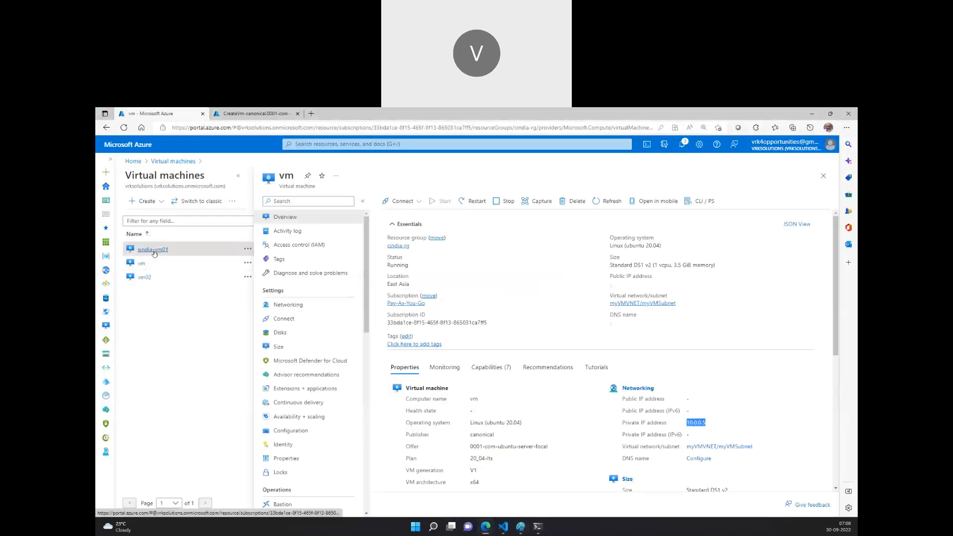
pyautogui.click(153, 249)
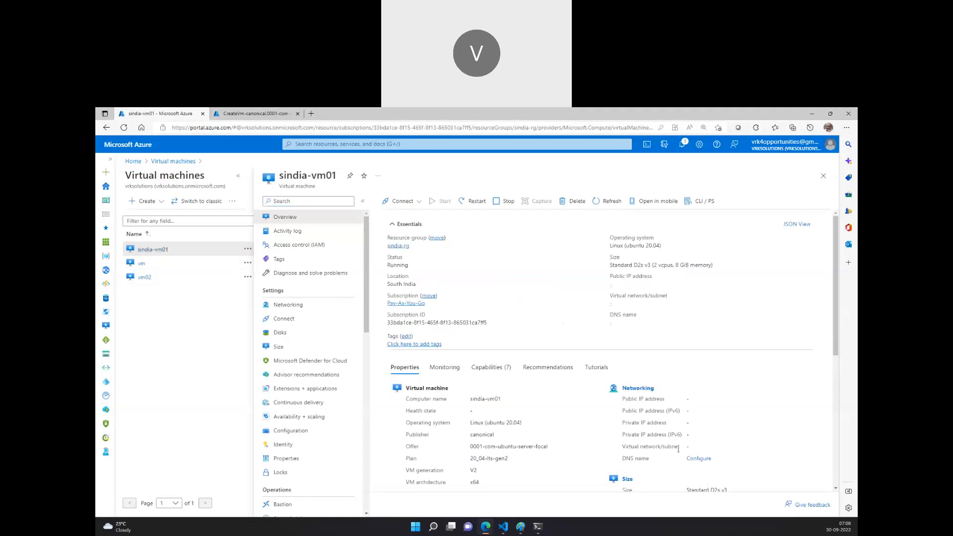
pyautogui.moveTo(708, 423); pyautogui.dragTo(686, 423)
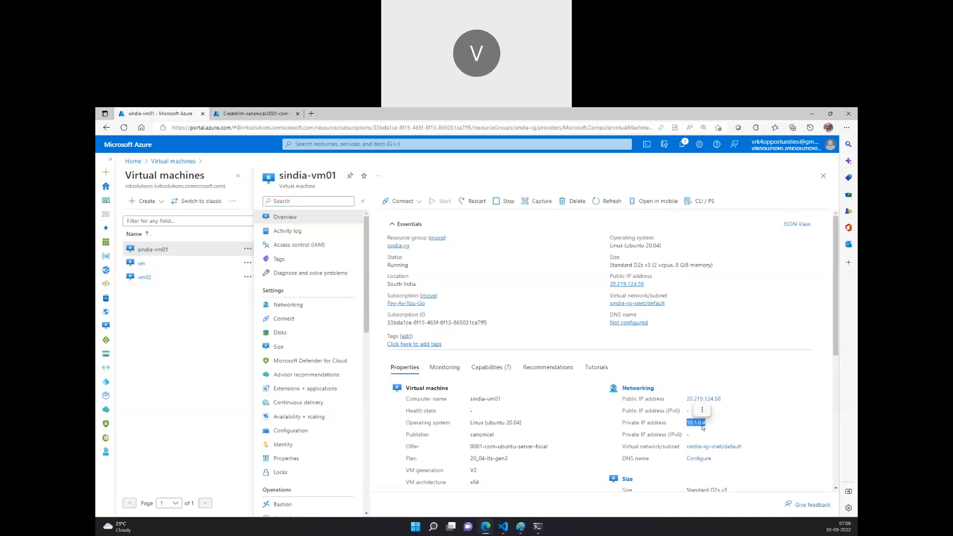
# Ping sindia-vm01's private IP 10.1.0.4 from the vm02 SSH session, then stop the ping.
pyautogui.click(540, 527)
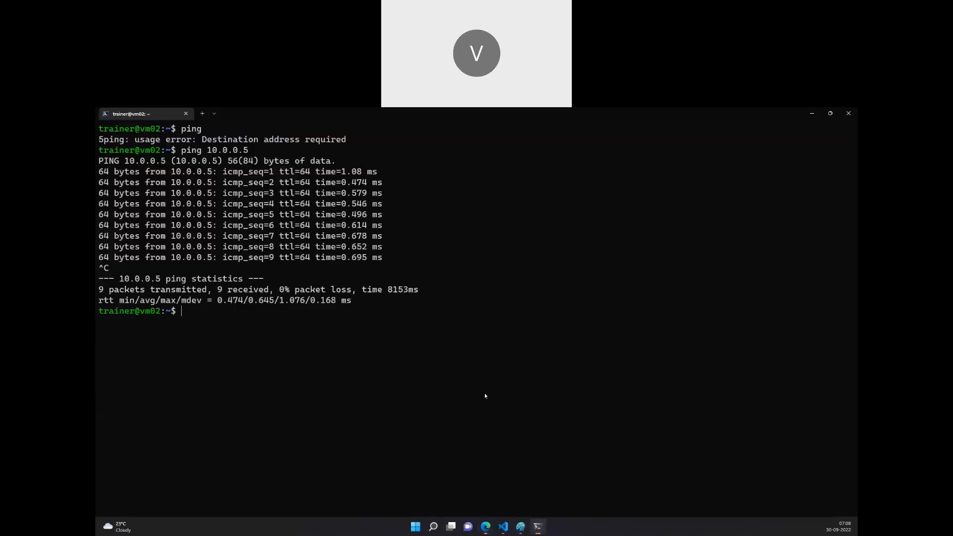
pyautogui.write('ping 10.0')
pyautogui.press('BackSpace')
pyautogui.write('1.0.4')
pyautogui.press('Return')
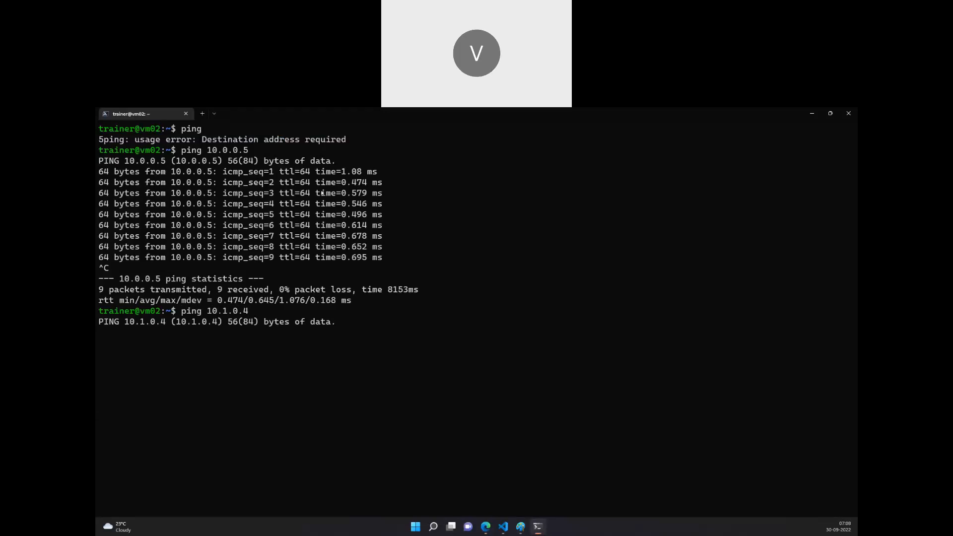
pyautogui.hotkey('ctrl', 'c')
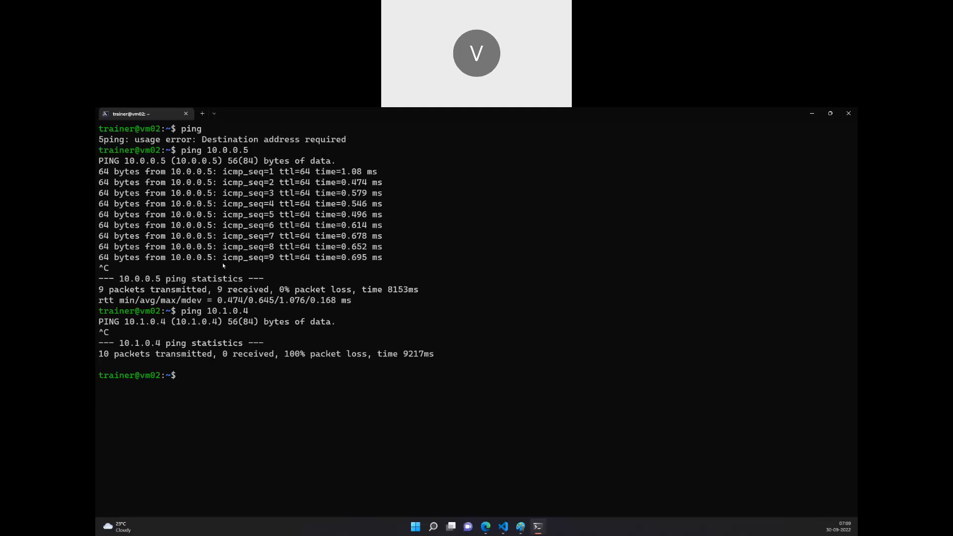
# Review the VNet Peering diagram in Paint, then return to the portal.
pyautogui.moveTo(520, 528)
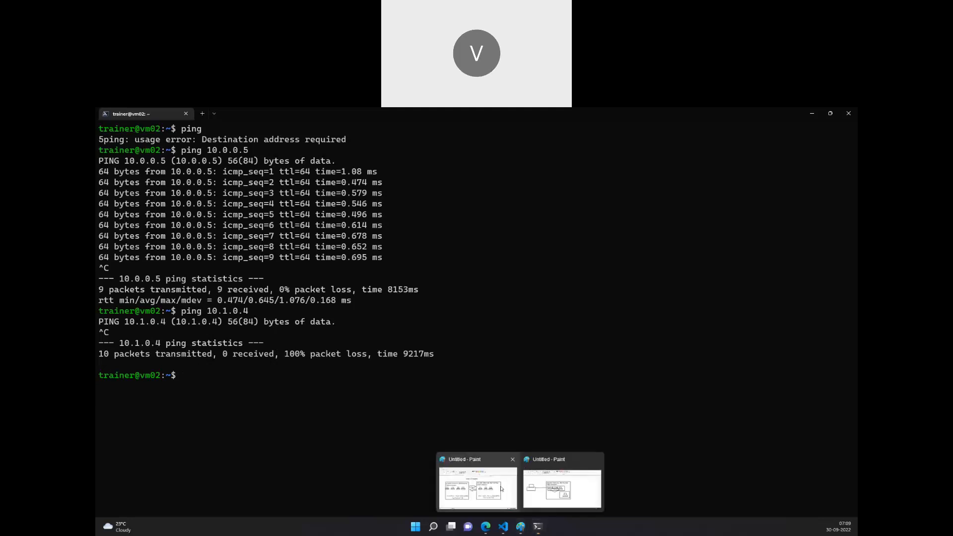
pyautogui.click(561, 486)
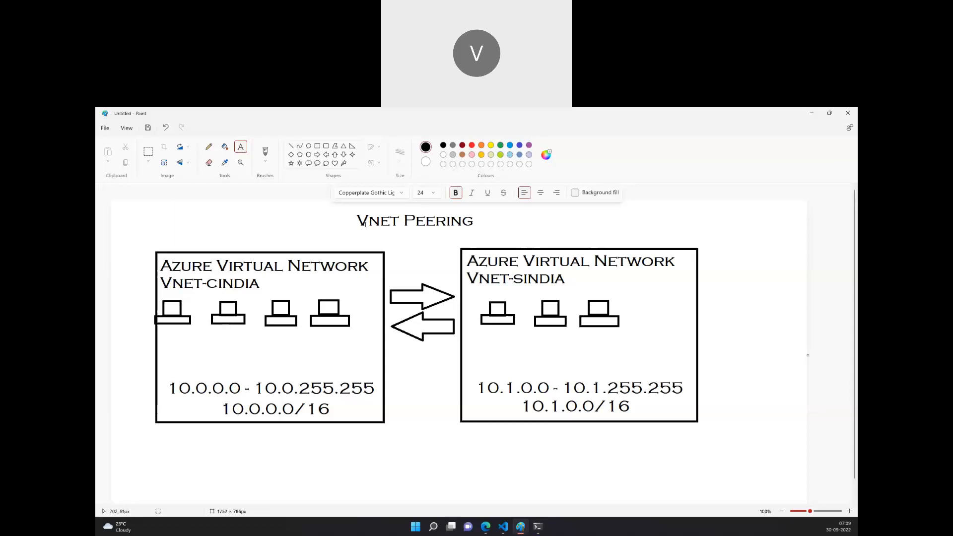
pyautogui.click(486, 526)
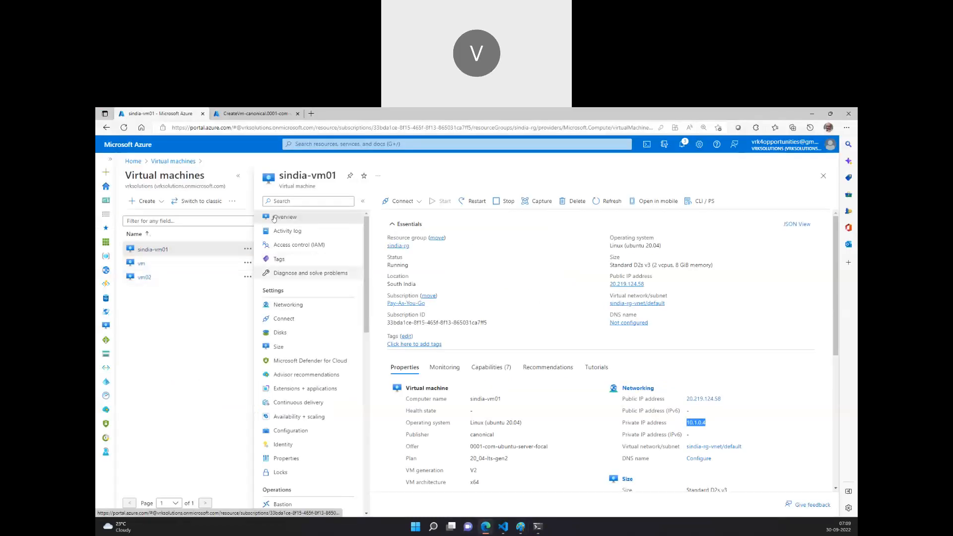
# Close the VM blade and open the Virtual networks list through the portal search.
pyautogui.click(824, 175)
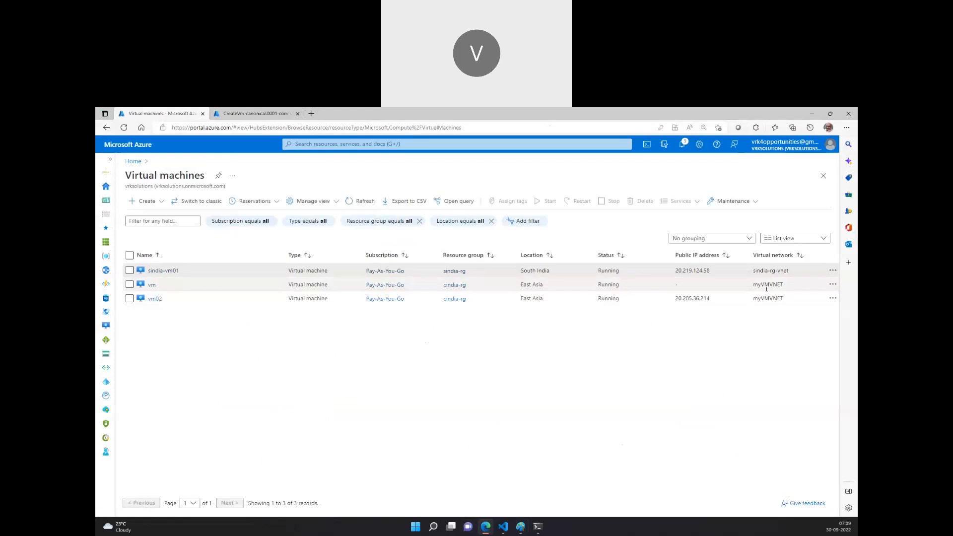
pyautogui.click(138, 162)
pyautogui.click(334, 145)
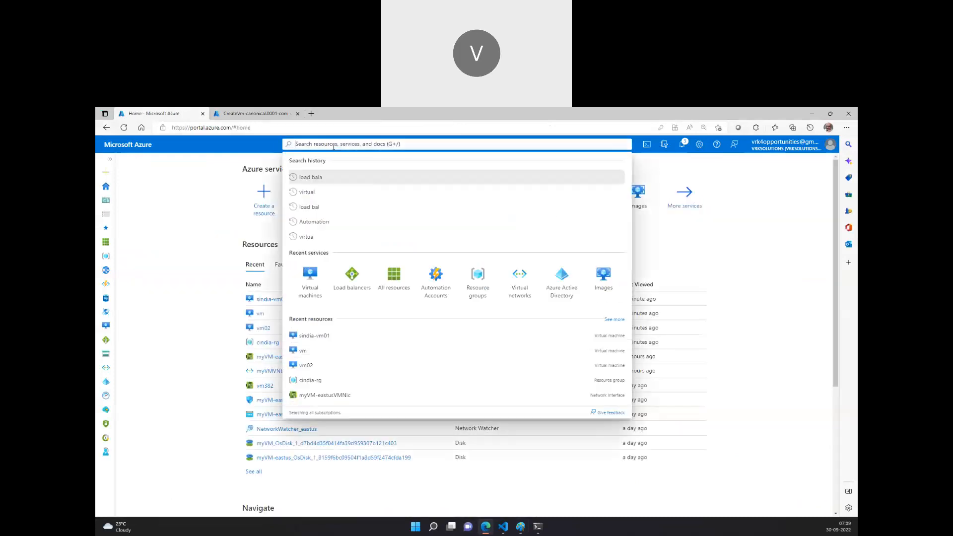
pyautogui.write('virtual')
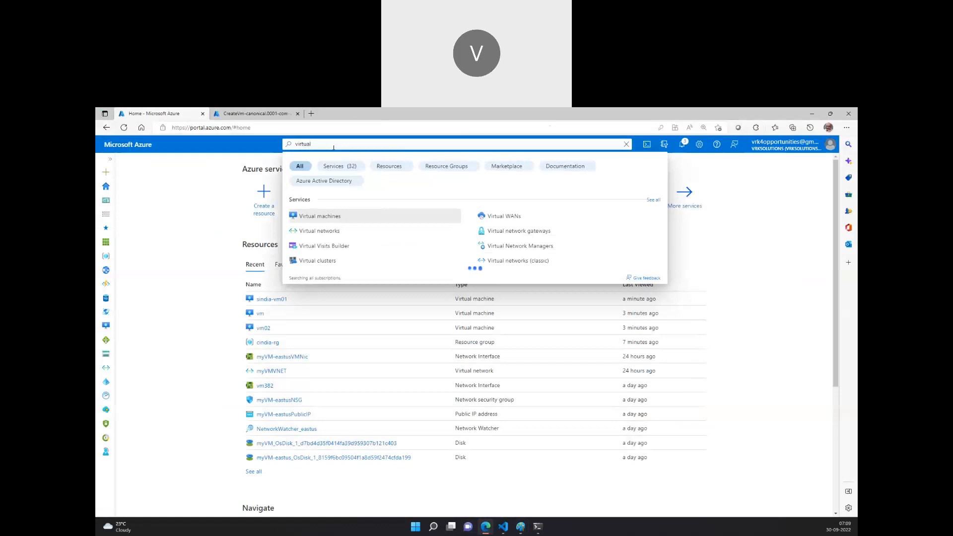
pyautogui.press('Return')
pyautogui.write('vir')
pyautogui.click(334, 144)
pyautogui.write('v')
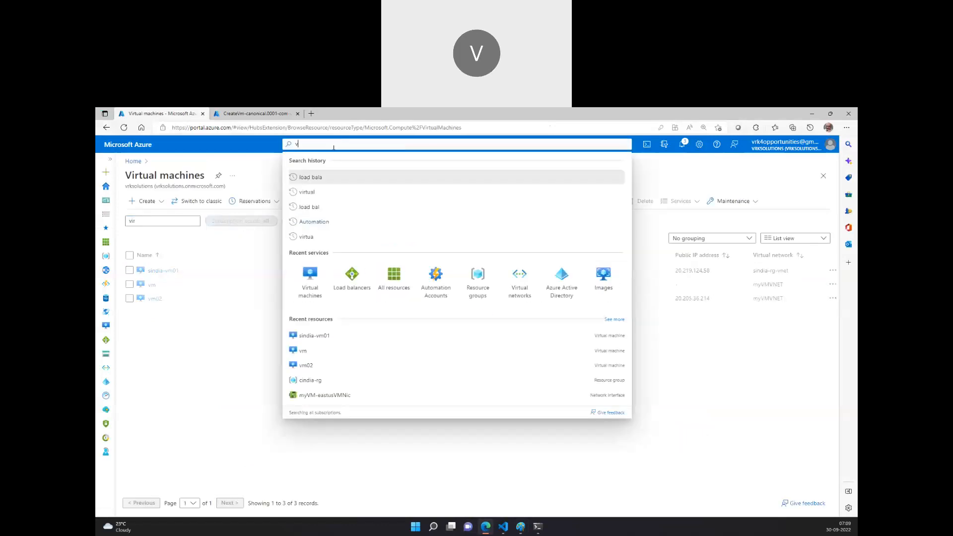
pyautogui.write('irtual net')
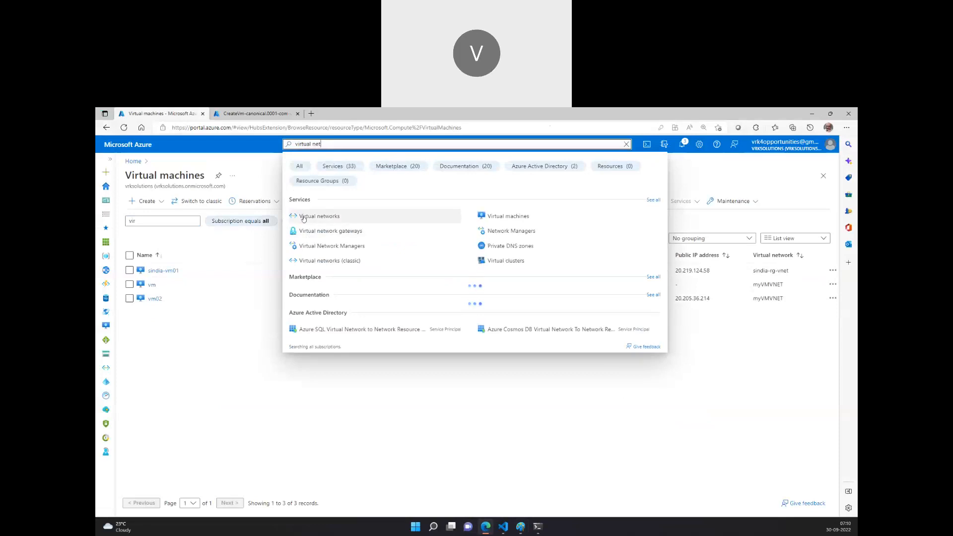
pyautogui.click(302, 217)
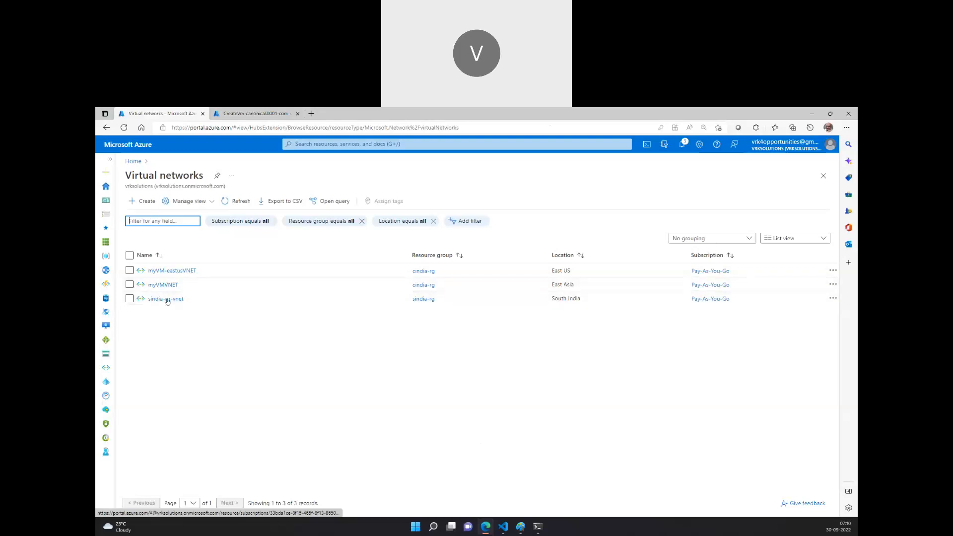
# Open the Peerings pages of sindia-rg-vnet and myVMNET to check their existing peerings.
pyautogui.click(173, 286)
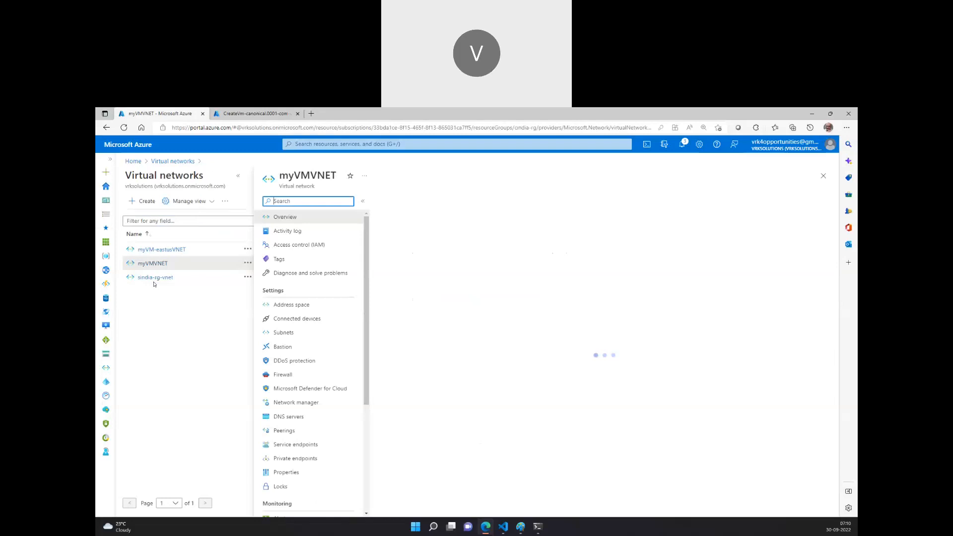
pyautogui.click(155, 278)
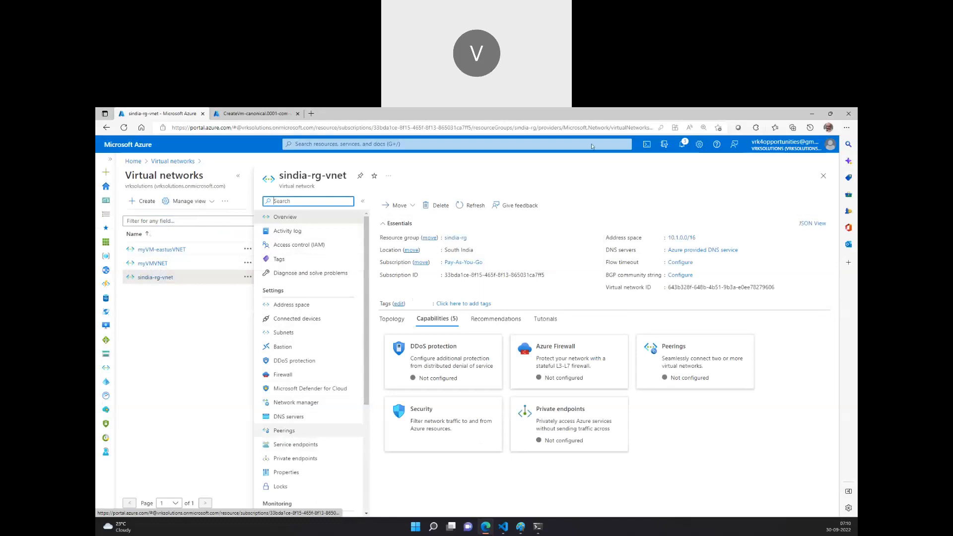
pyautogui.click(288, 437)
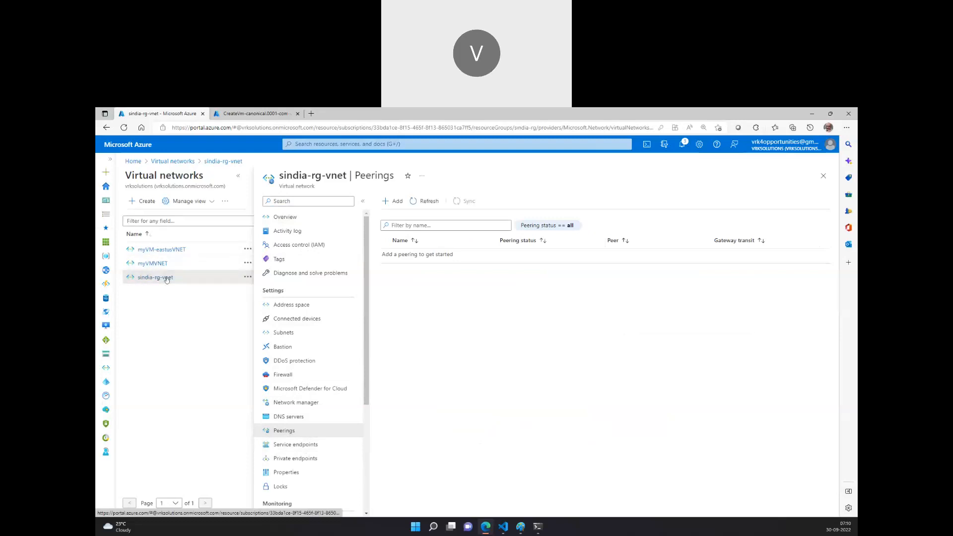
pyautogui.click(154, 264)
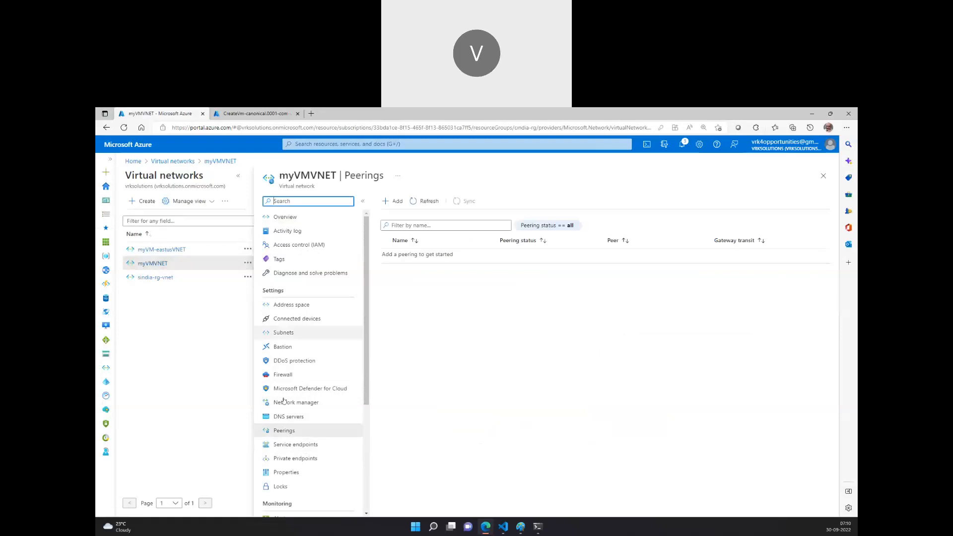
pyautogui.click(159, 277)
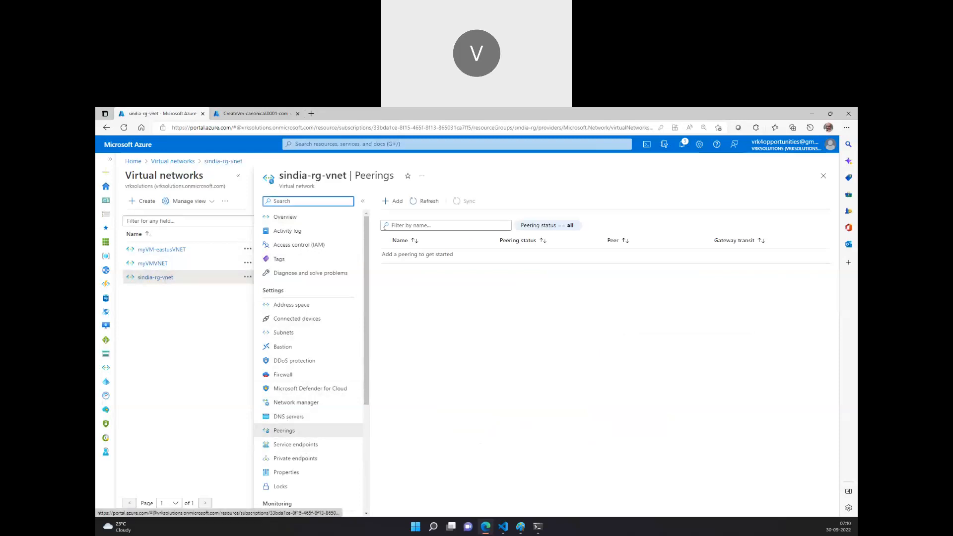
# Start adding a peering on sindia-rg-vnet and name this network's link peering-link-from-sindia-to-eastasia.
pyautogui.click(396, 206)
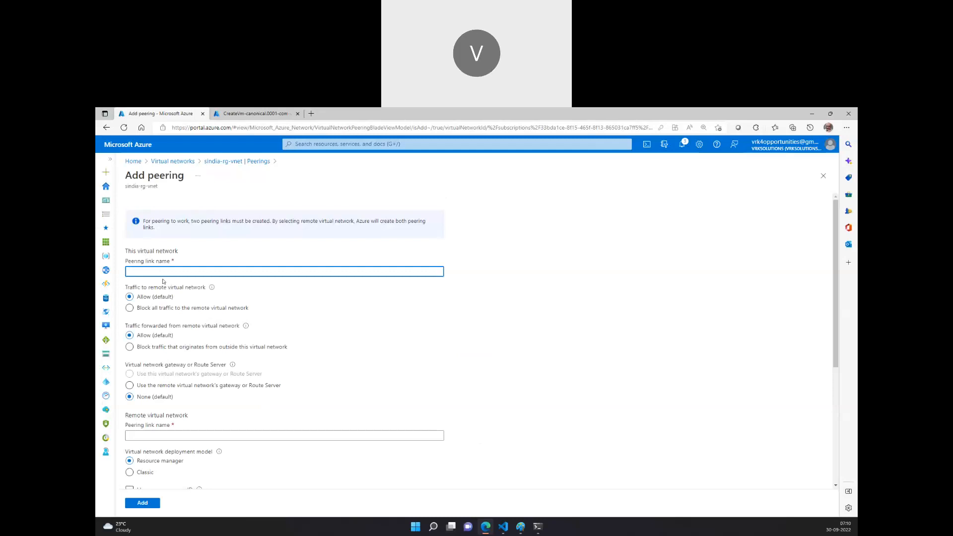
pyautogui.write('peerin')
pyautogui.write('g-In')
pyautogui.write('nk')
pyautogui.write('-from')
pyautogui.write('-sindia')
pyautogui.write('-to-')
pyautogui.write('eastus')
pyautogui.write('a')
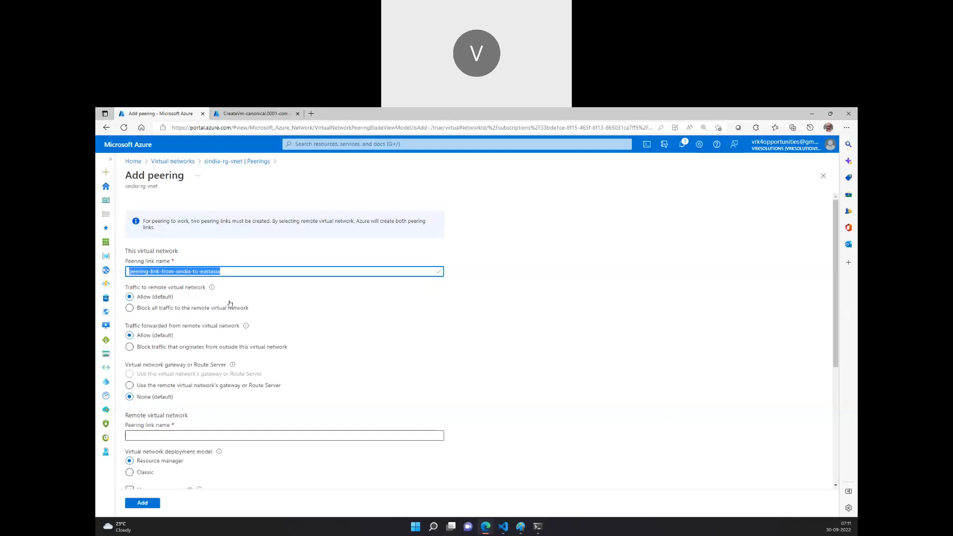
# Name the remote peering link peering-link-from-eastasia-to-sindia and choose myVMNET as the remote virtual network.
pyautogui.scroll(-2, 522, 510)
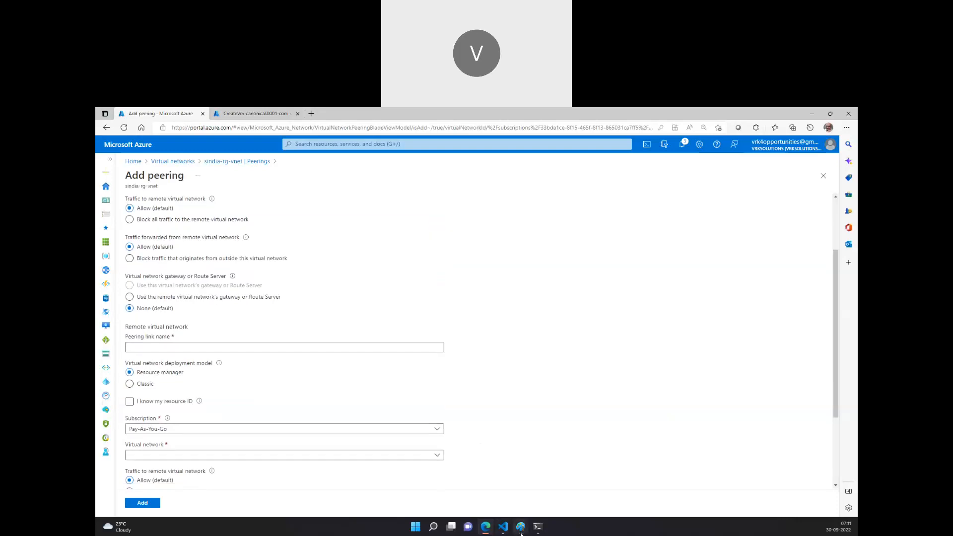
pyautogui.click(521, 526)
pyautogui.click(506, 498)
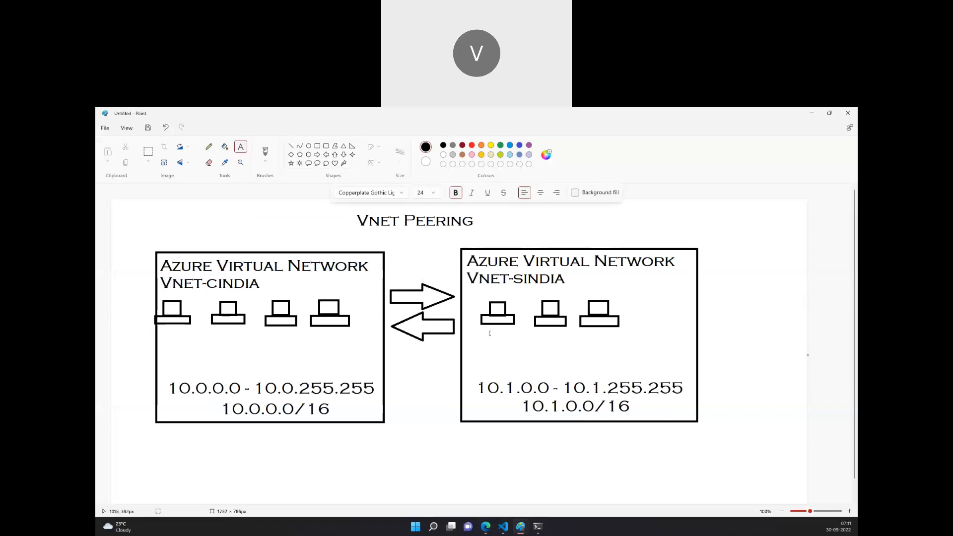
pyautogui.click(486, 527)
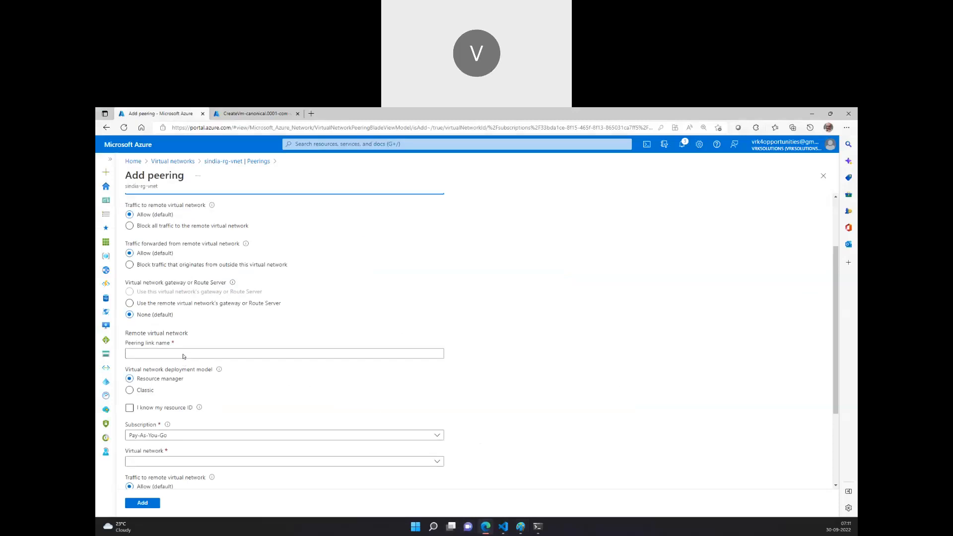
pyautogui.scroll(-3, 147, 397)
pyautogui.click(156, 304)
pyautogui.write('peering-link-from-sindia-to-eastasia')
pyautogui.doubleClick(186, 304)
pyautogui.hotkey('ctrl', 'c')
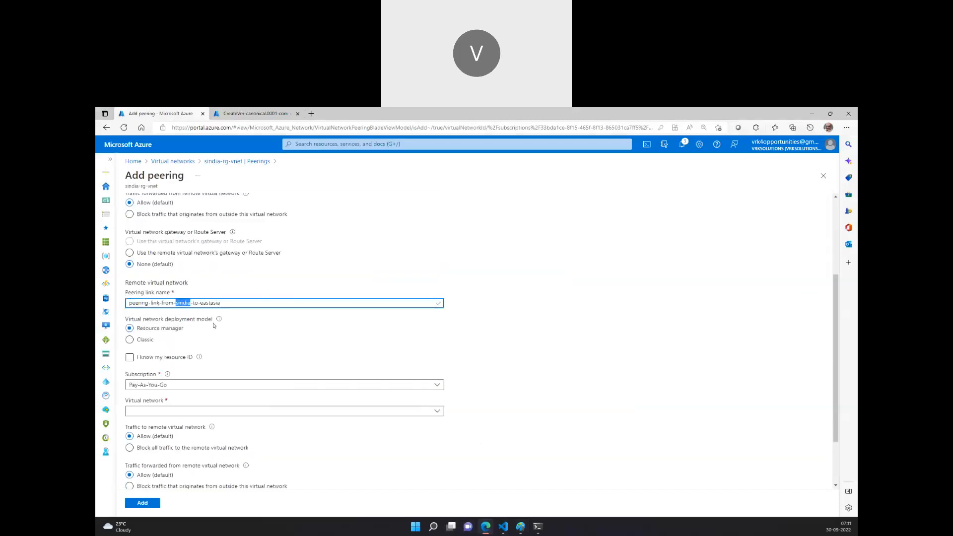
pyautogui.press('BackSpace')
pyautogui.hotkey('shift', 'End')
pyautogui.hotkey('ctrl', 'v')
pyautogui.write('eastasia')
pyautogui.click(200, 413)
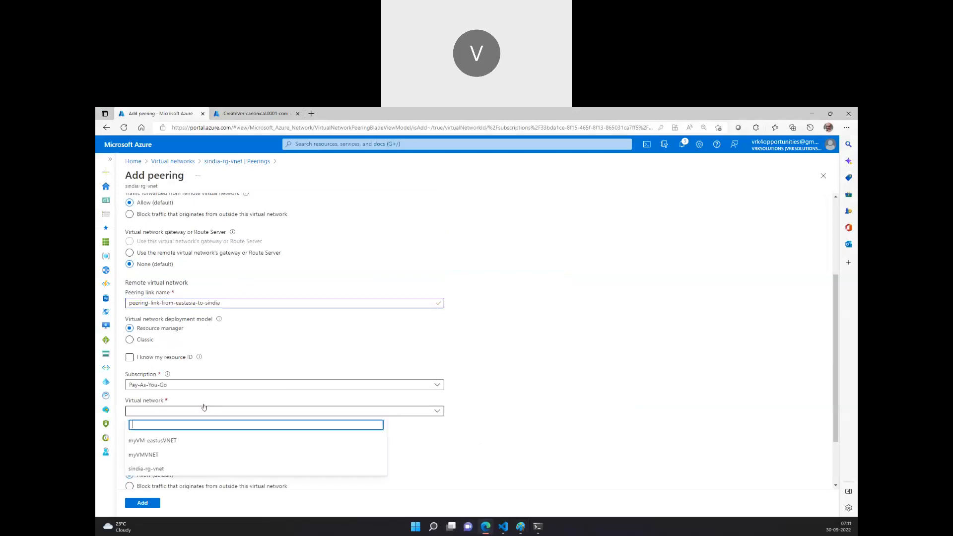
pyautogui.click(174, 460)
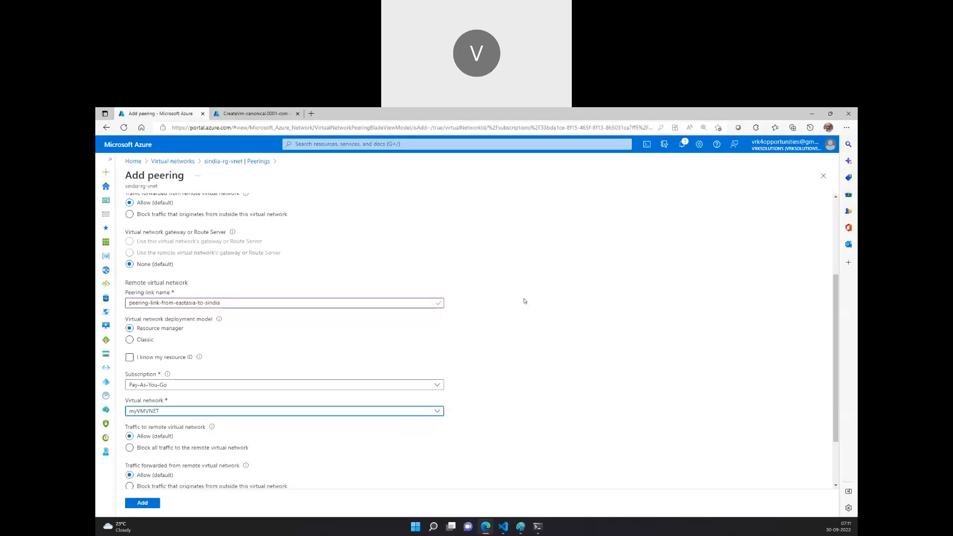
# Scroll through the Add peering form to review its traffic and gateway settings.
pyautogui.scroll(3, 526, 304)
pyautogui.scroll(-5, 204, 304)
pyautogui.scroll(5, 204, 303)
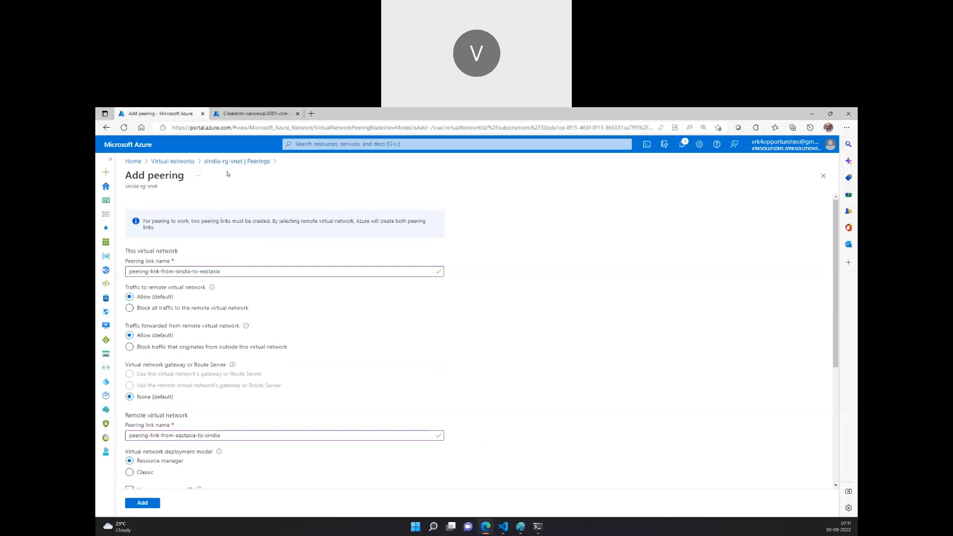
pyautogui.scroll(-5, 225, 241)
pyautogui.scroll(5, 233, 308)
pyautogui.scroll(-2, 229, 274)
pyautogui.scroll(3, 195, 214)
pyautogui.scroll(-4, 143, 204)
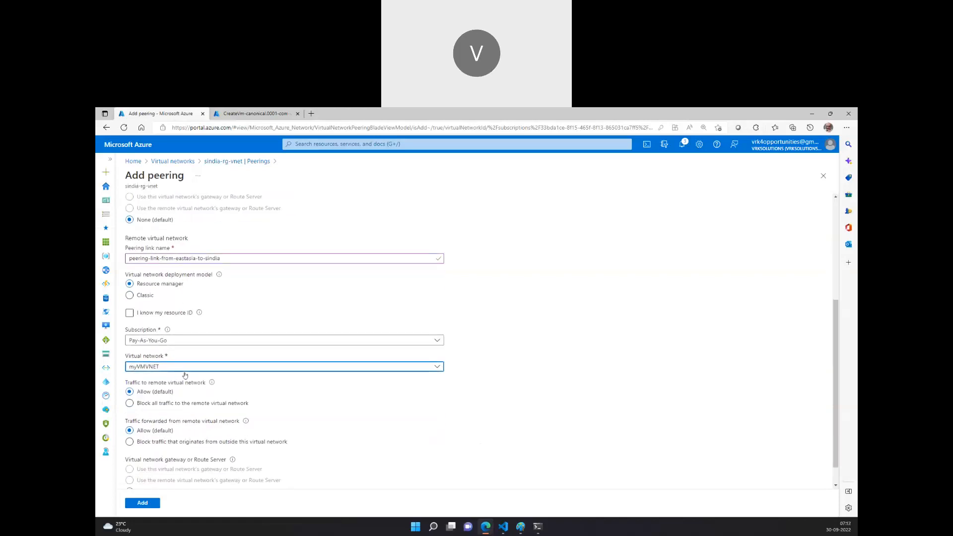
# Add the peering between sindia-rg-vnet and myVMNET with the default settings.
pyautogui.click(179, 366)
pyautogui.click(182, 415)
pyautogui.scroll(-1, 196, 389)
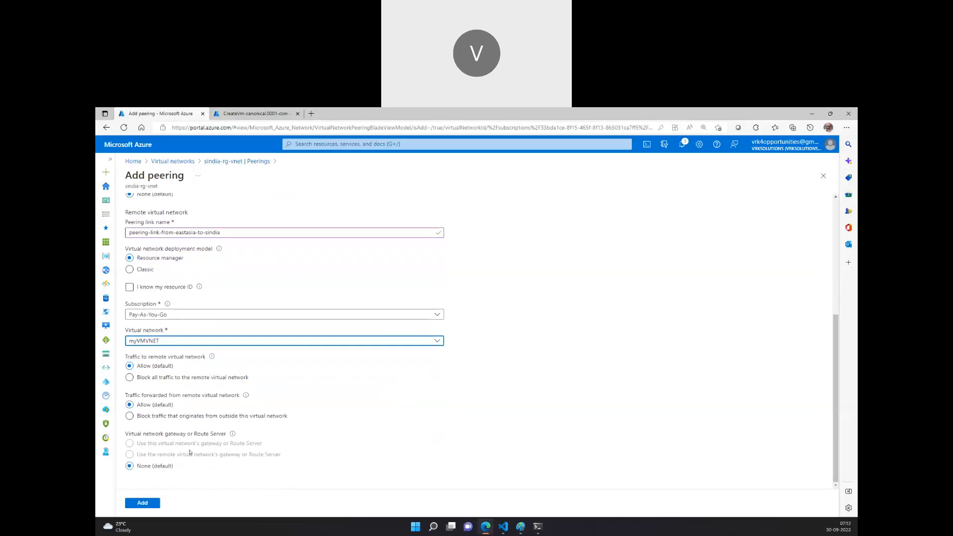
pyautogui.click(143, 503)
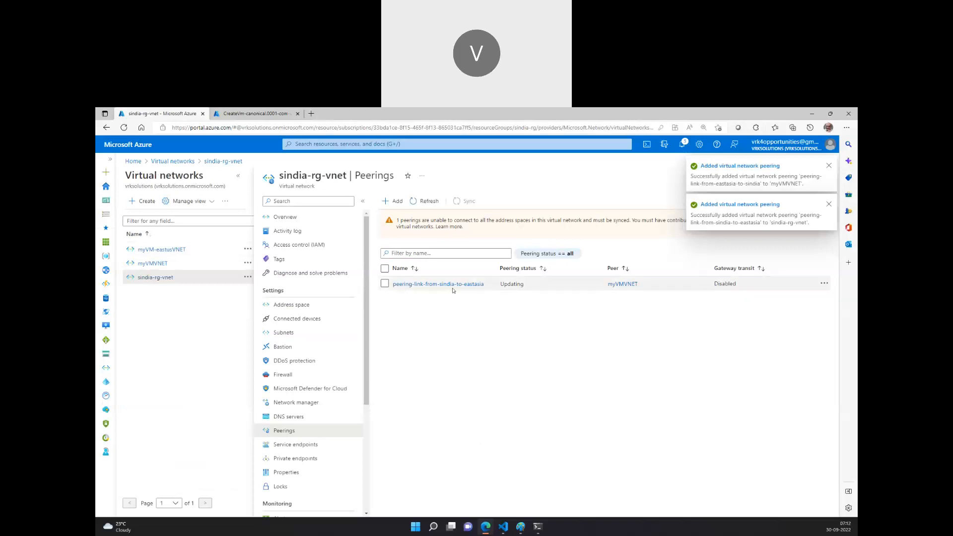
# Refresh the Peerings pages of myVMNET and sindia-rg-vnet to check the new peering's status.
pyautogui.click(150, 264)
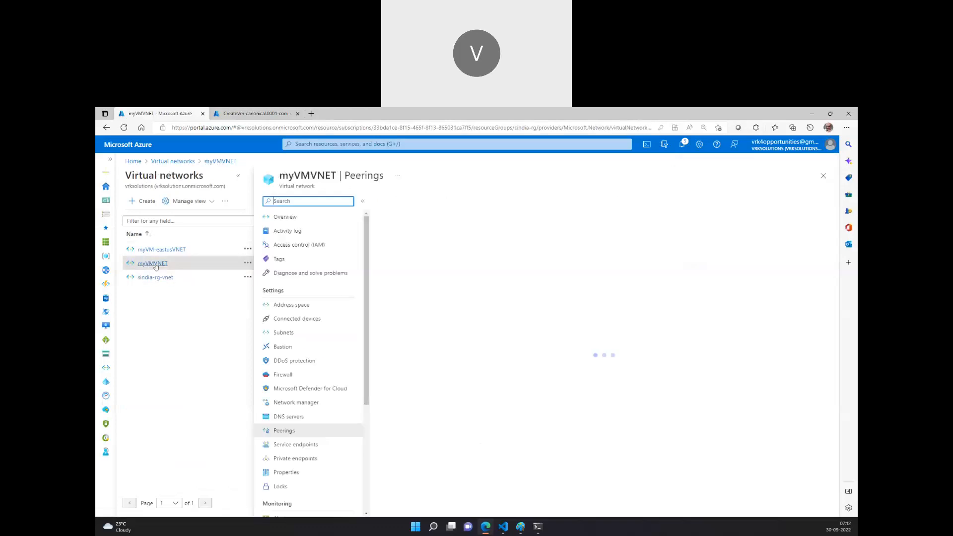
pyautogui.click(426, 202)
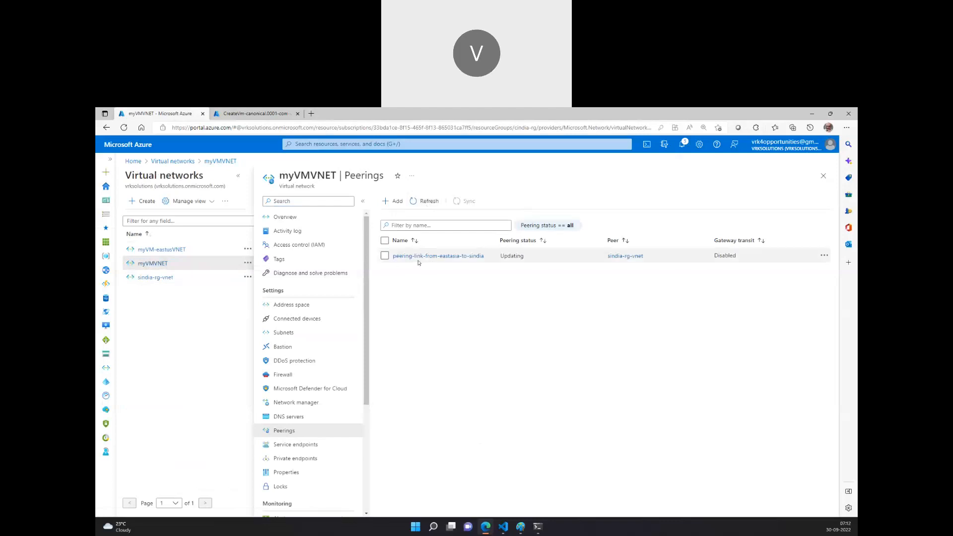
pyautogui.click(149, 277)
pyautogui.click(431, 202)
pyautogui.click(434, 203)
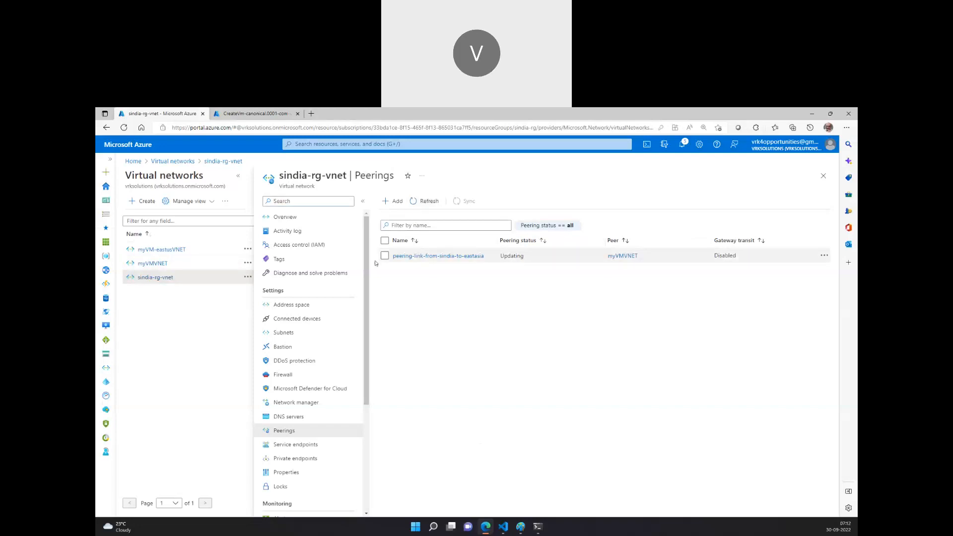
pyautogui.click(153, 263)
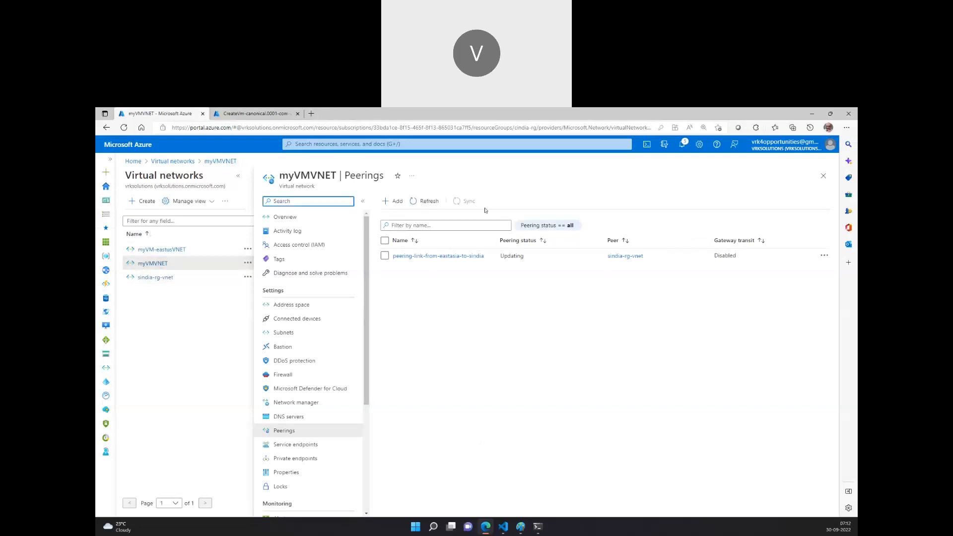
pyautogui.click(415, 198)
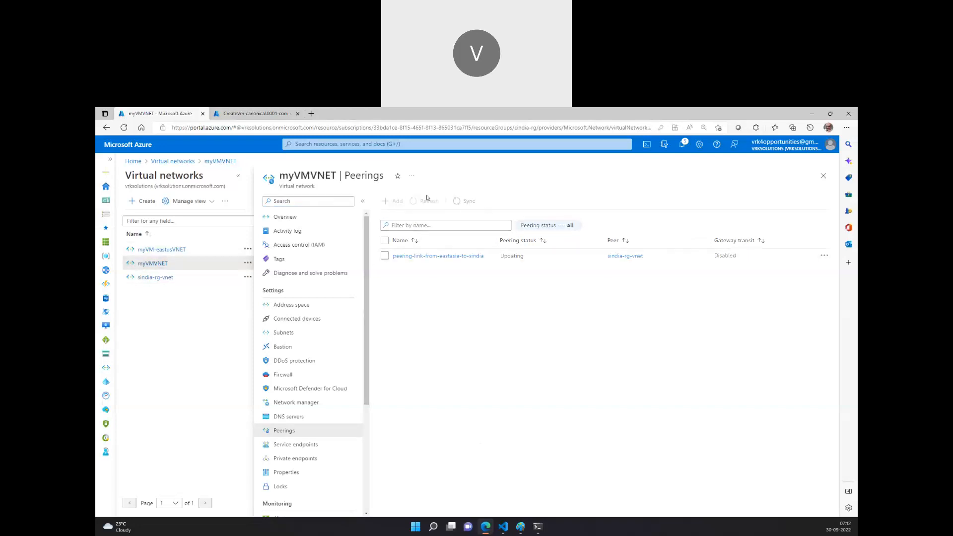
# Ping sindia-vm01's private IP 10.1.0.4 from the vm02 SSH session, then stop the ping.
pyautogui.click(539, 528)
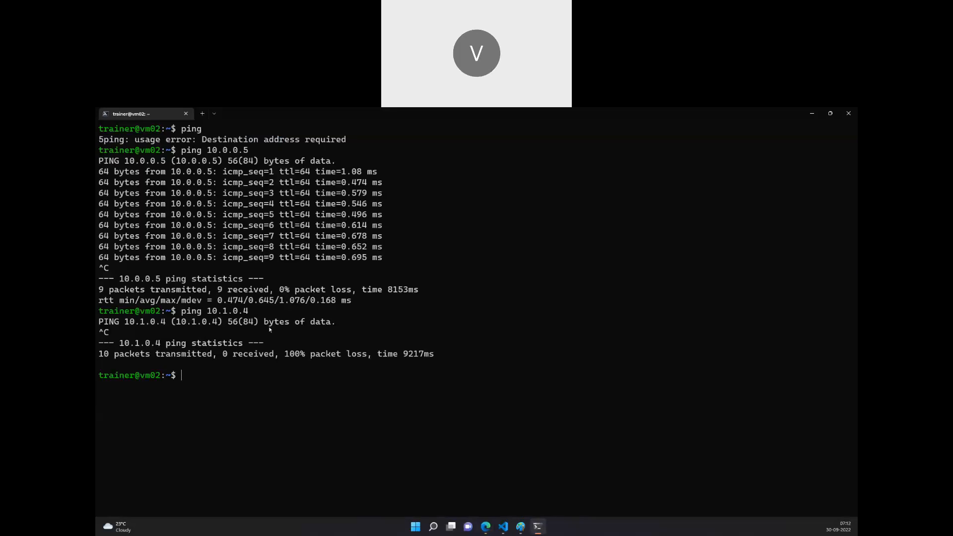
pyautogui.write('ping 10.1.0.4')
pyautogui.moveTo(521, 526)
pyautogui.click(564, 484)
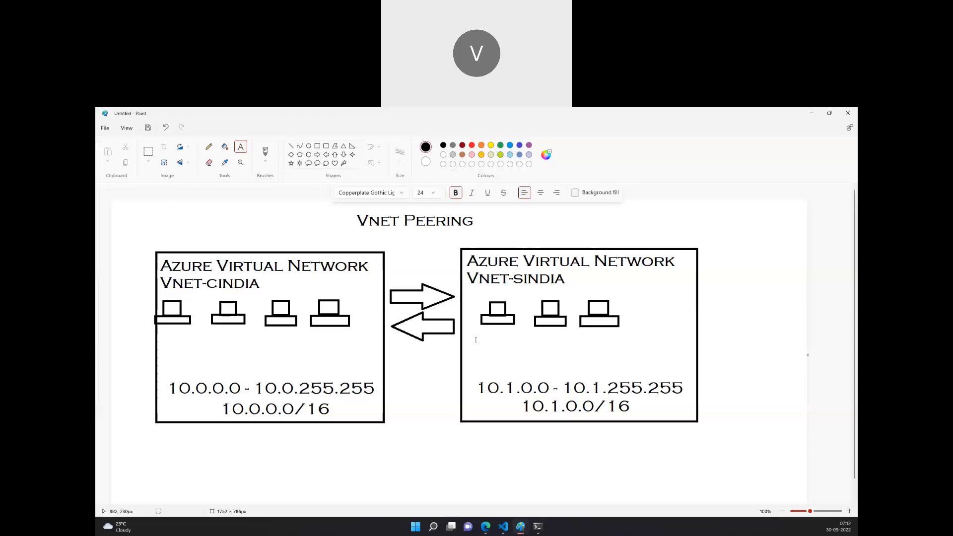
pyautogui.click(537, 526)
pyautogui.press('Return')
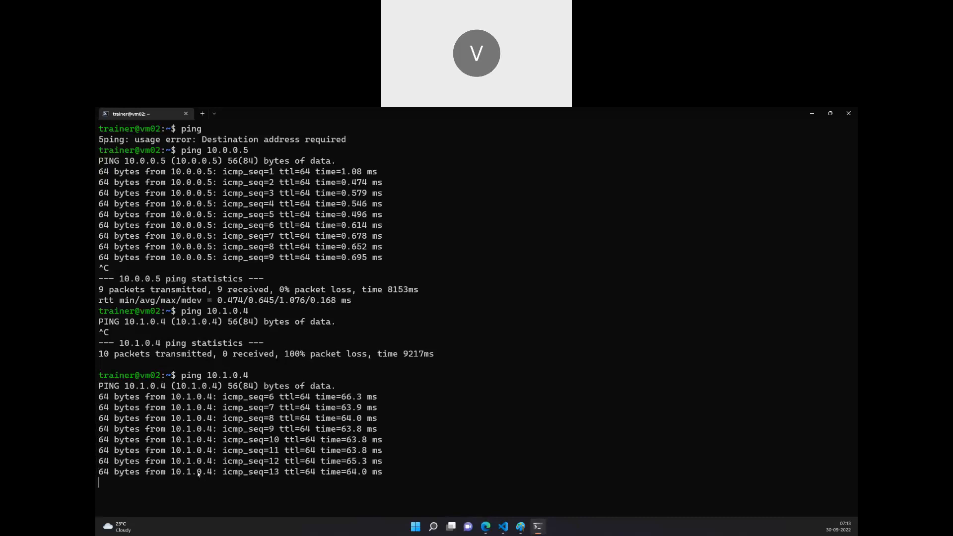
pyautogui.hotkey('ctrl', 'c')
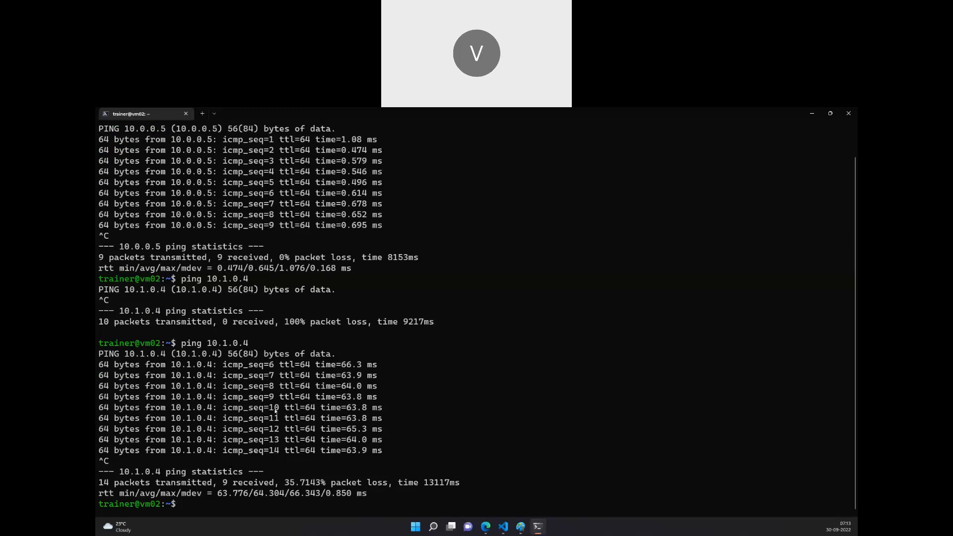
# Rerun the ping to 10.1.0.4 and stop it after a few replies.
pyautogui.press('Up')
pyautogui.press('Return')
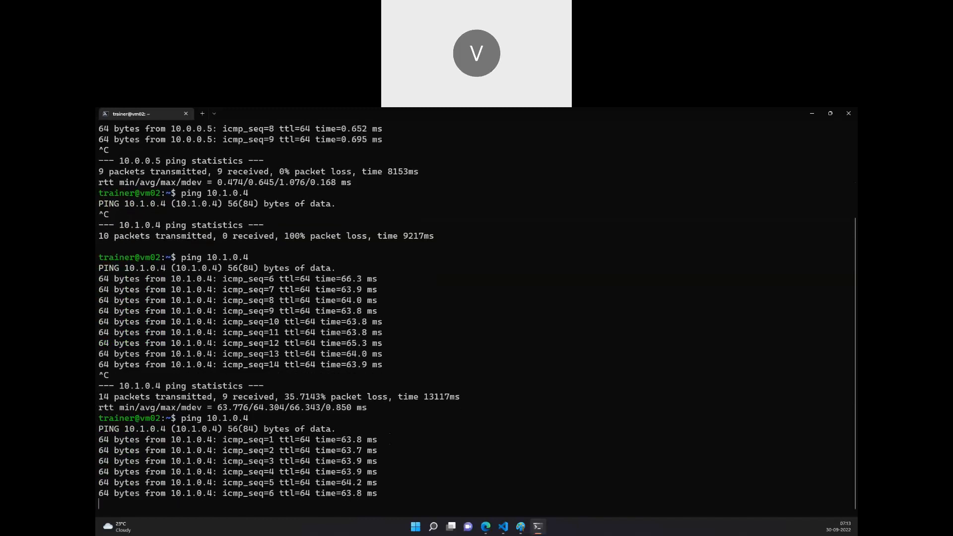
pyautogui.hotkey('ctrl', 'c')
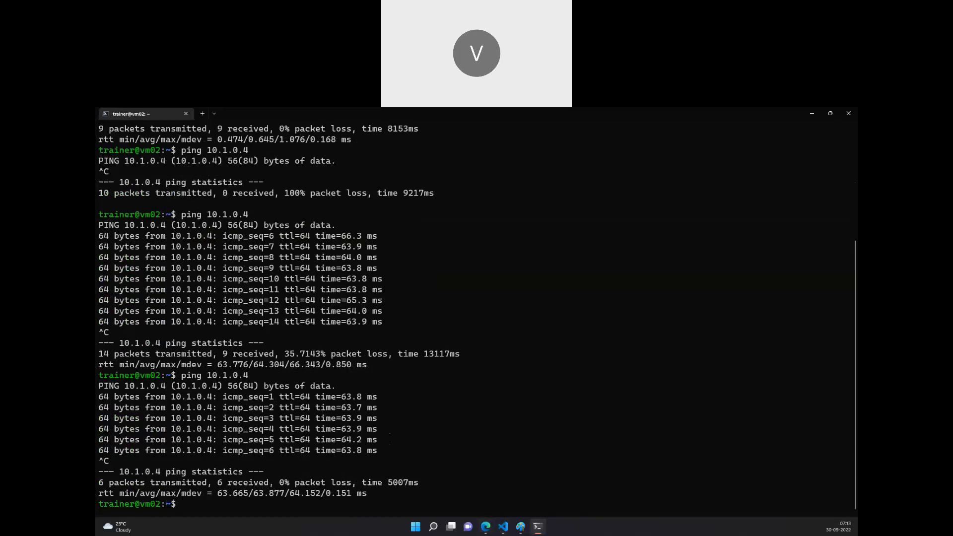
# Refresh both VNets' Peerings pages, then review the VNet Peering diagram in Paint and return to the portal.
pyautogui.click(483, 530)
pyautogui.click(426, 202)
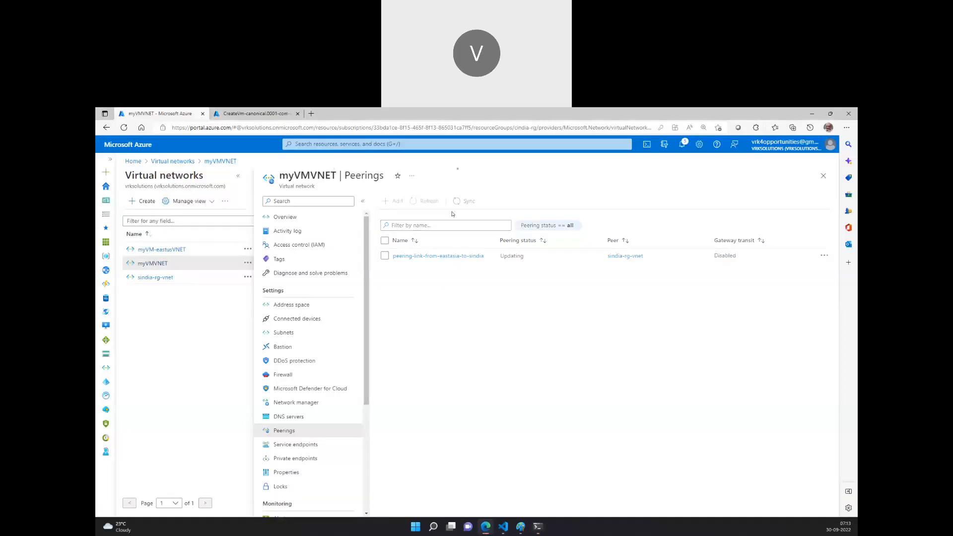
pyautogui.click(171, 278)
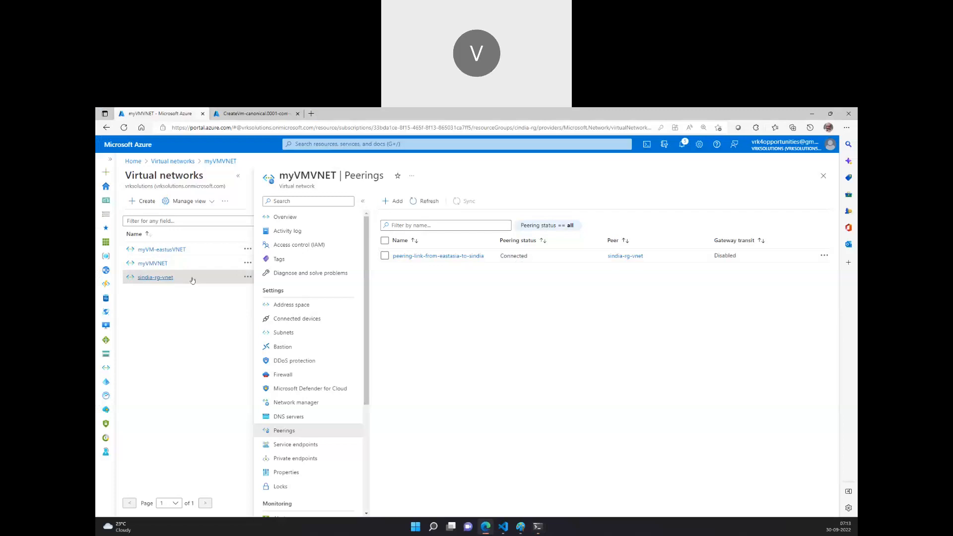
pyautogui.click(429, 204)
pyautogui.click(521, 527)
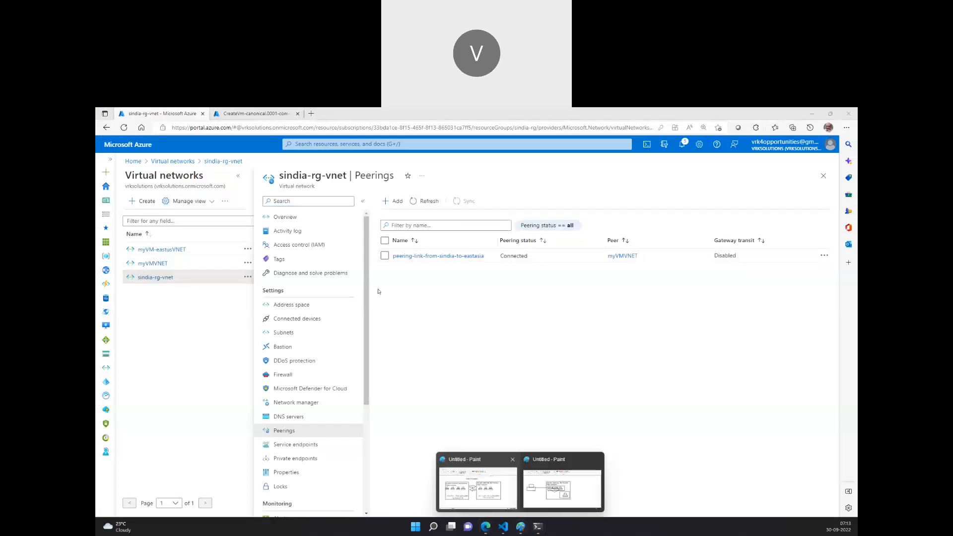
pyautogui.click(490, 490)
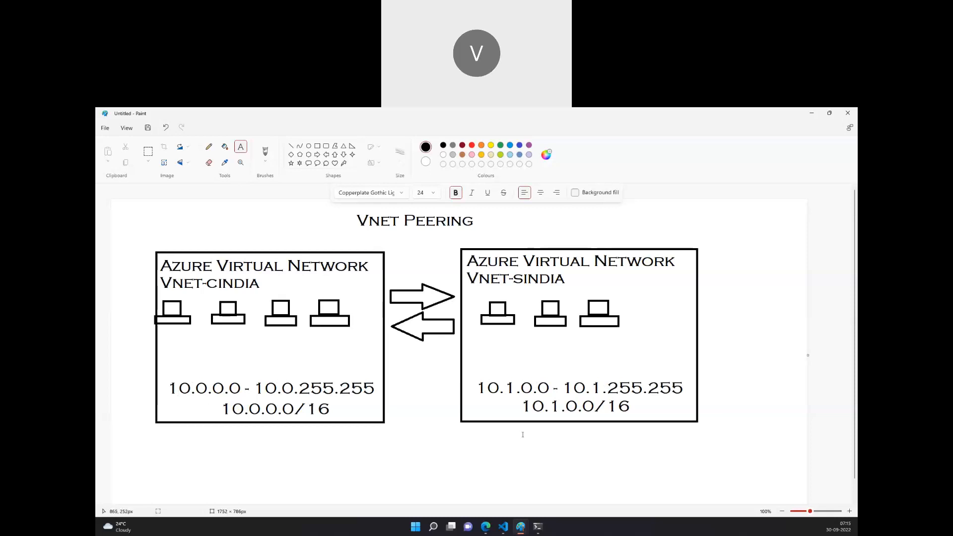
pyautogui.moveTo(486, 525)
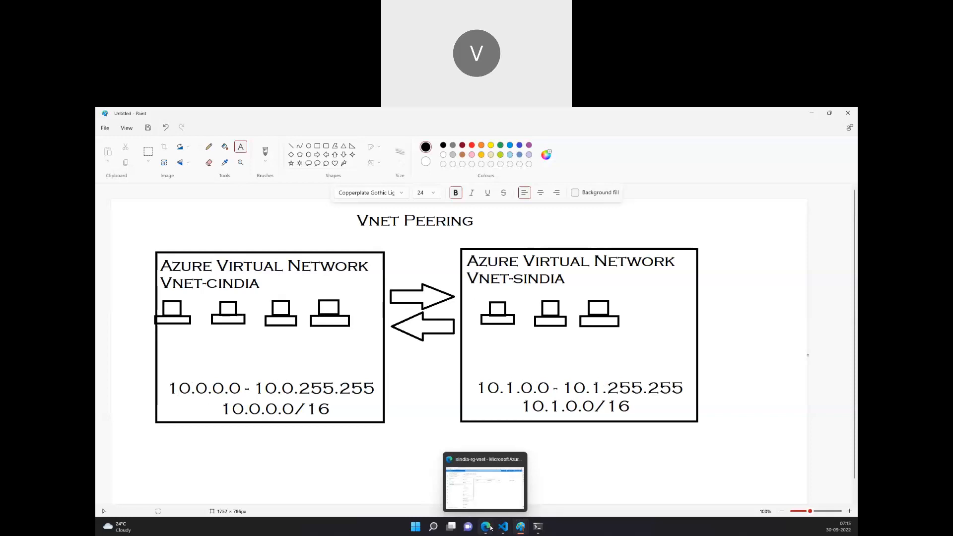
pyautogui.click(494, 490)
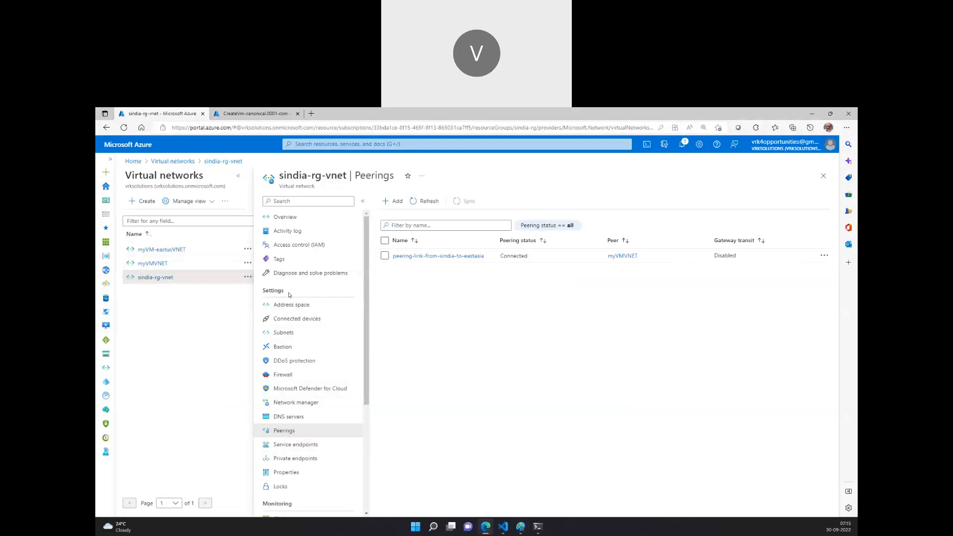
pyautogui.click(397, 202)
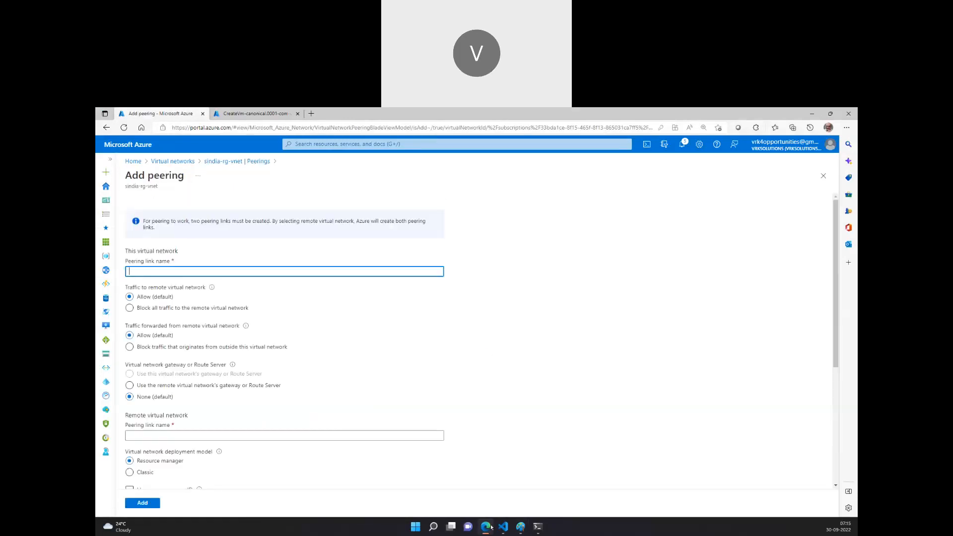
pyautogui.moveTo(521, 528)
pyautogui.click(512, 496)
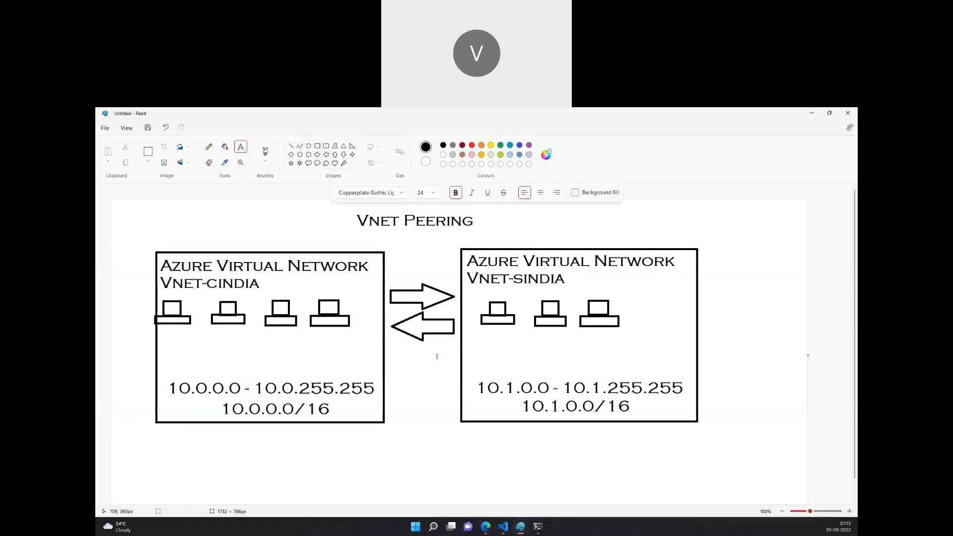
pyautogui.moveTo(478, 525)
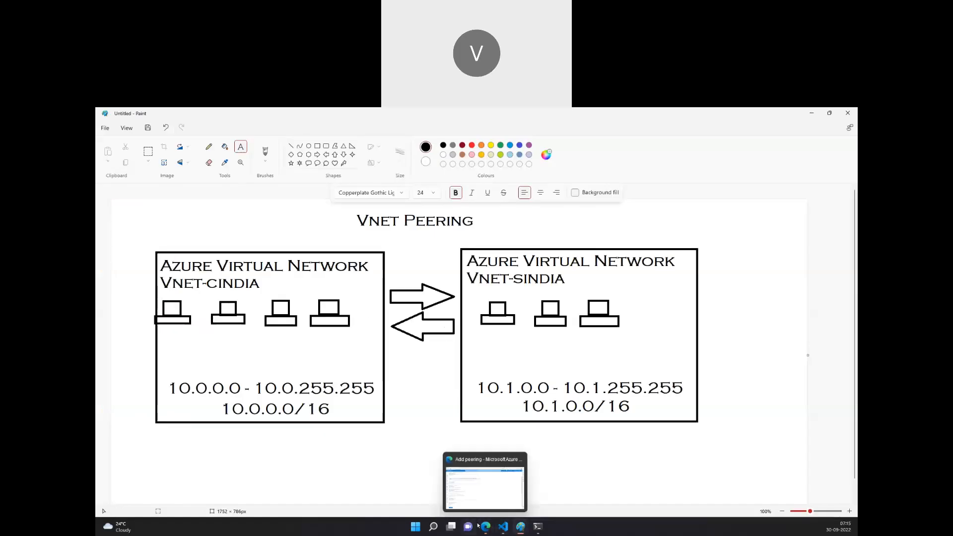
pyautogui.click(472, 503)
pyautogui.click(257, 161)
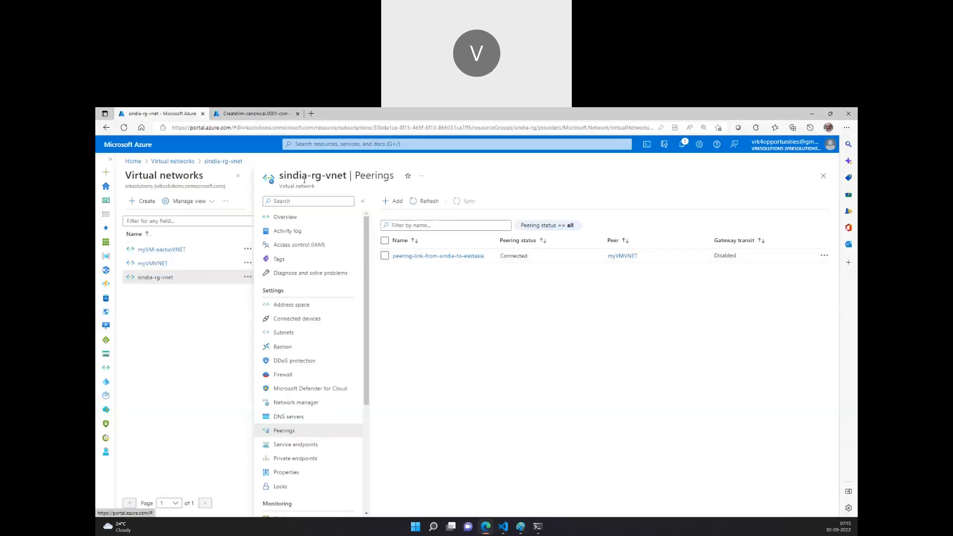
pyautogui.click(153, 264)
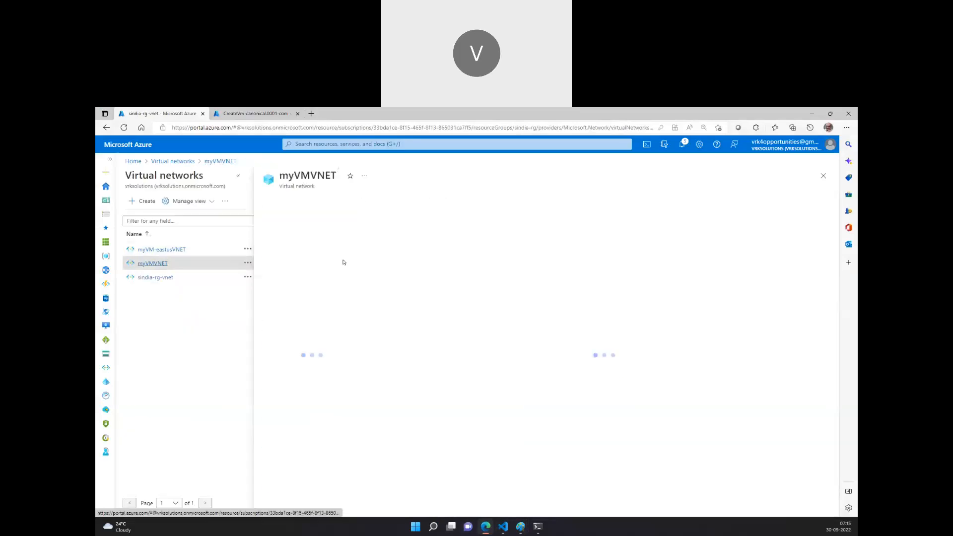
pyautogui.click(394, 201)
pyautogui.scroll(-3, 165, 392)
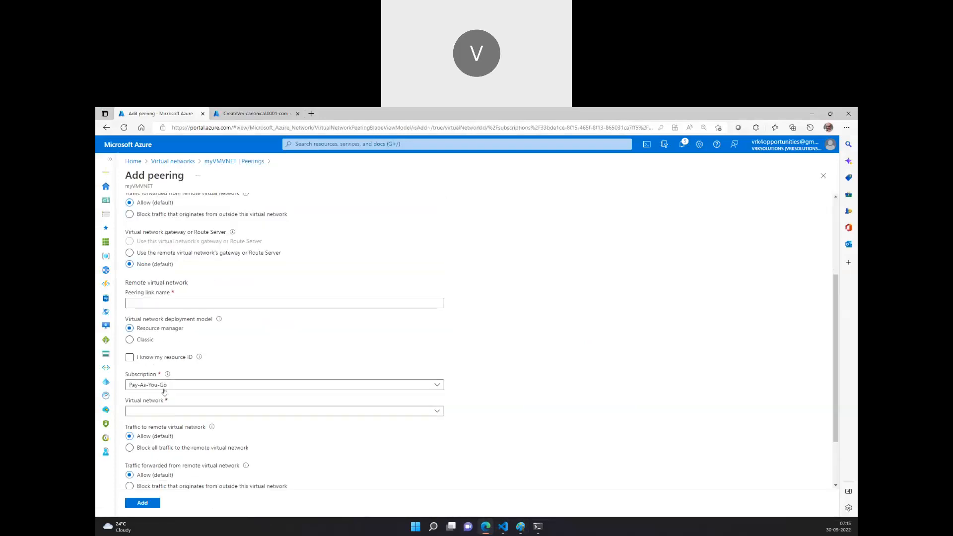
pyautogui.click(162, 412)
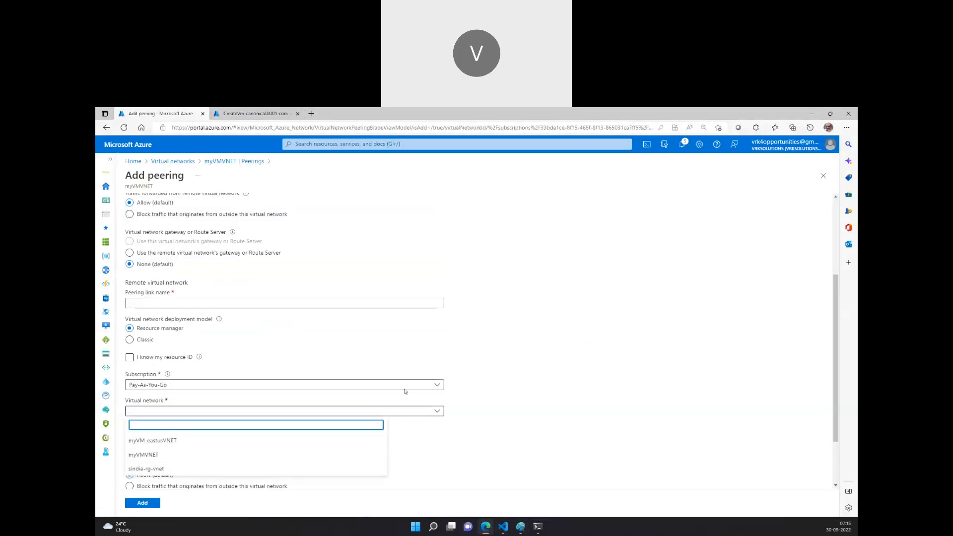
pyautogui.scroll(-2, 491, 454)
# Open a new PowerShell terminal tab and copy sindia-vm01's public IP address from its portal overview.
pyautogui.click(538, 528)
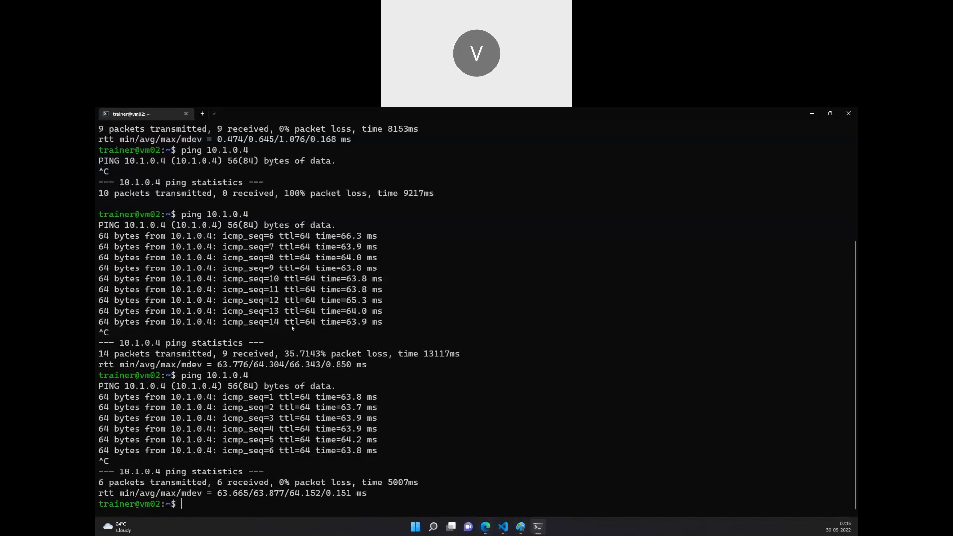
pyautogui.scroll(3, 298, 372)
pyautogui.scroll(-3, 360, 421)
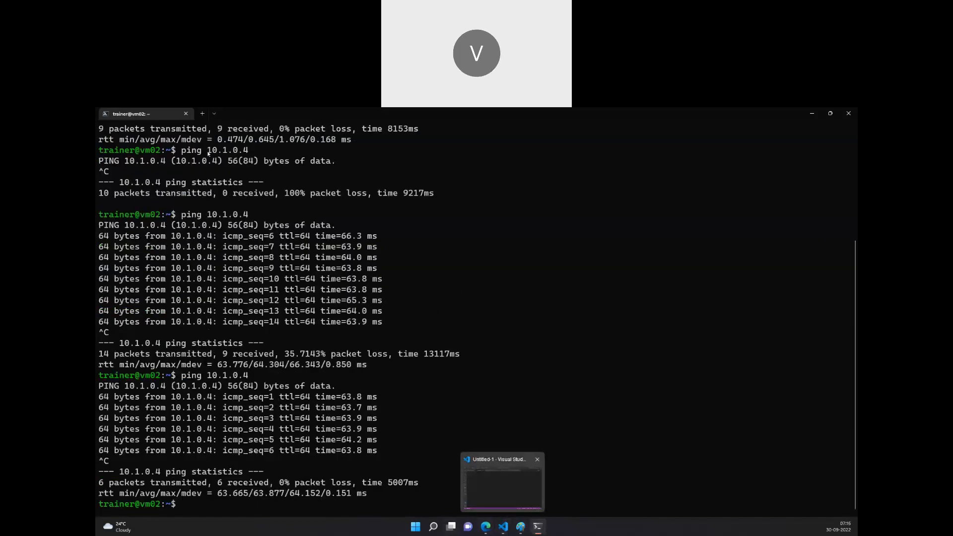
pyautogui.click(202, 115)
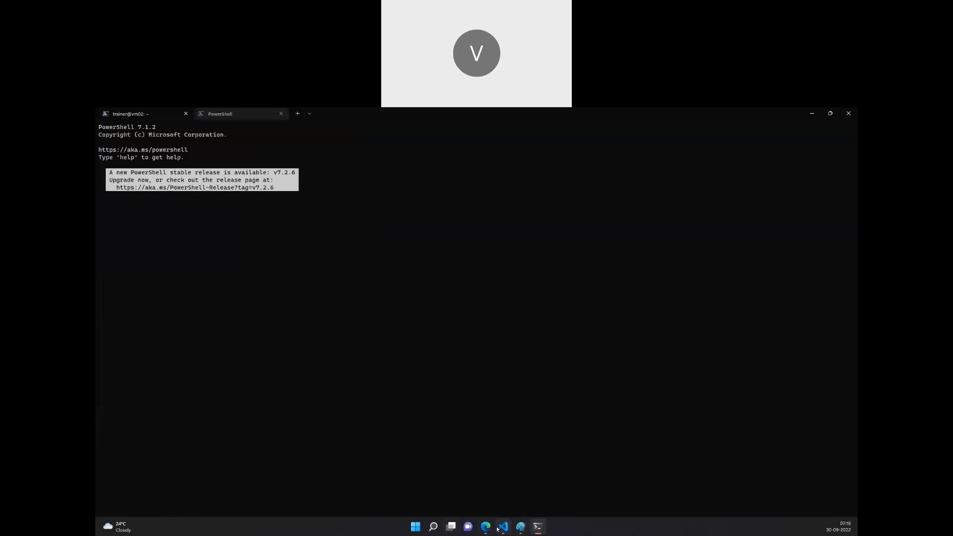
pyautogui.hotkey('alt', 'Tab')
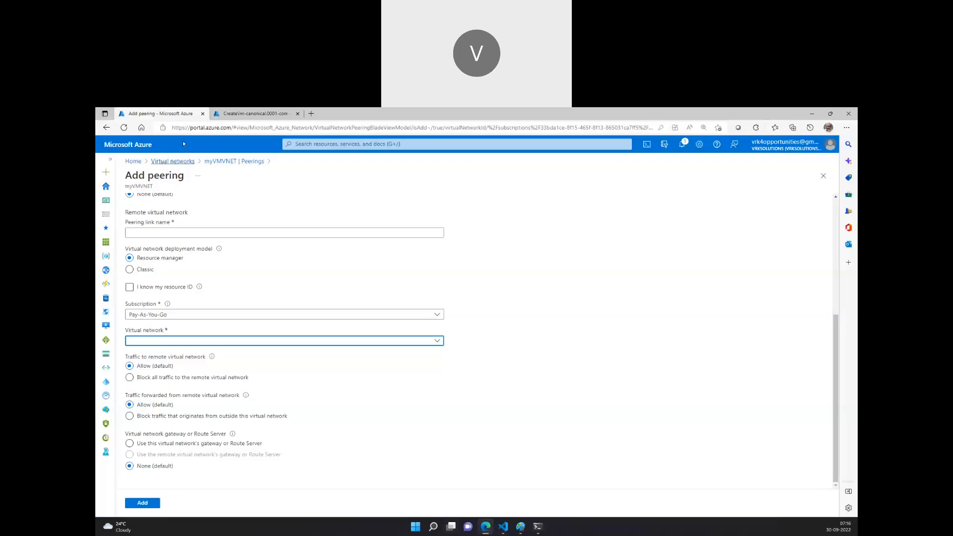
pyautogui.click(256, 113)
pyautogui.click(288, 370)
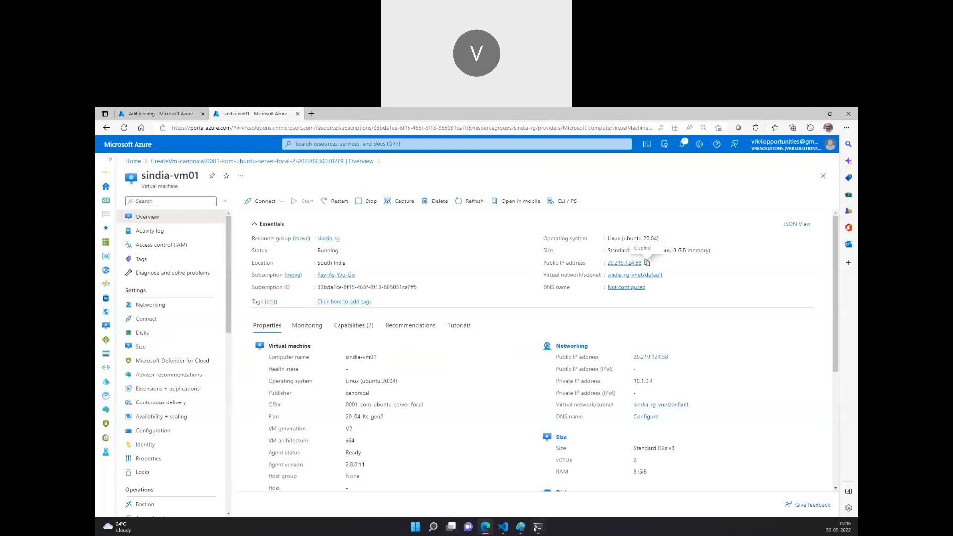
pyautogui.click(545, 499)
# SSH into sindia-vm01 at 20.219.124.58 as trainer, accept the host key, and enter the account password.
pyautogui.click(130, 113)
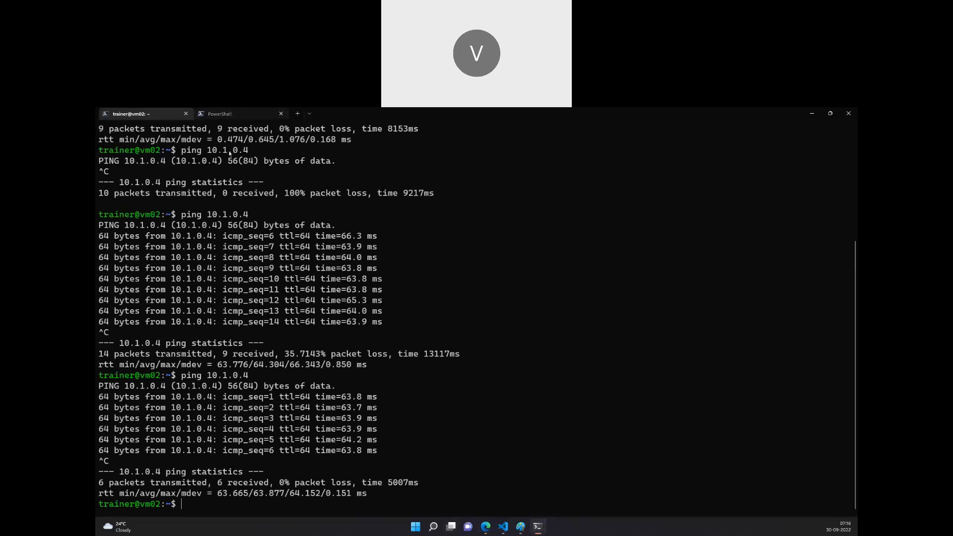
pyautogui.click(220, 114)
pyautogui.write('ssh trainer@')
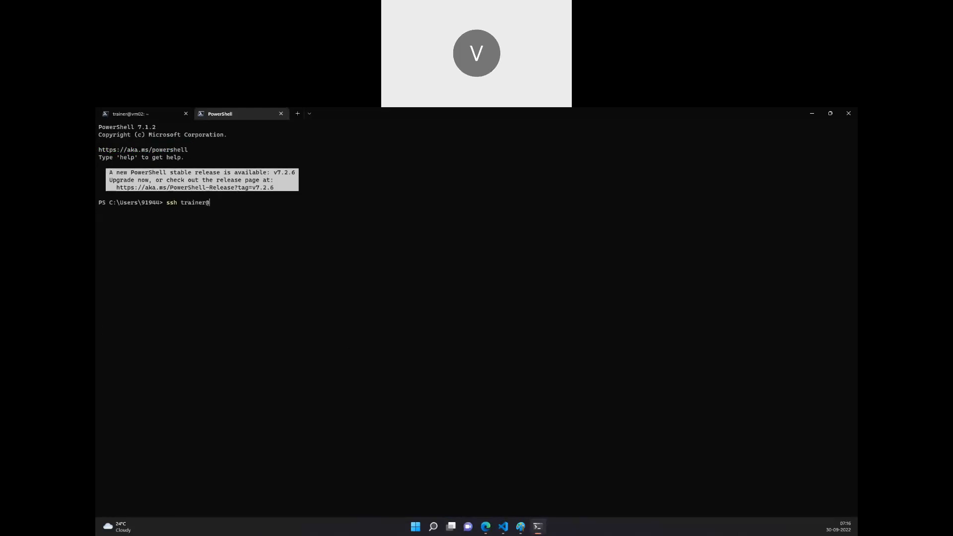
pyautogui.write('20.219.124.58')
pyautogui.press('Return')
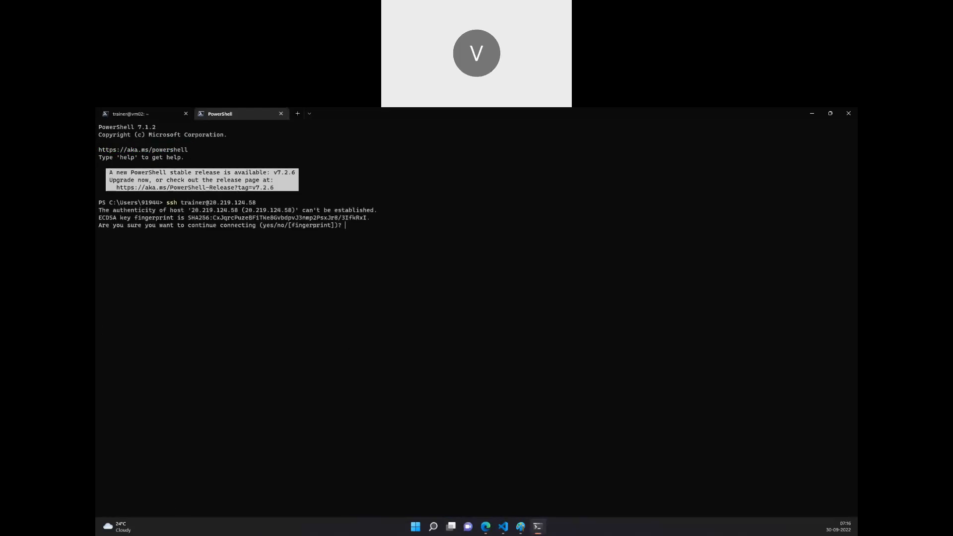
pyautogui.write('yes')
pyautogui.press('Return')
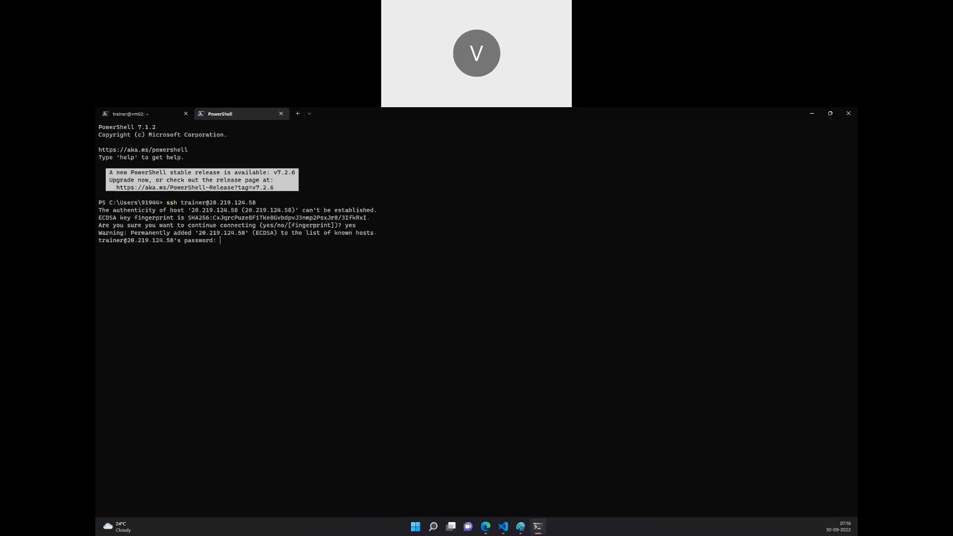
pyautogui.press('Return')
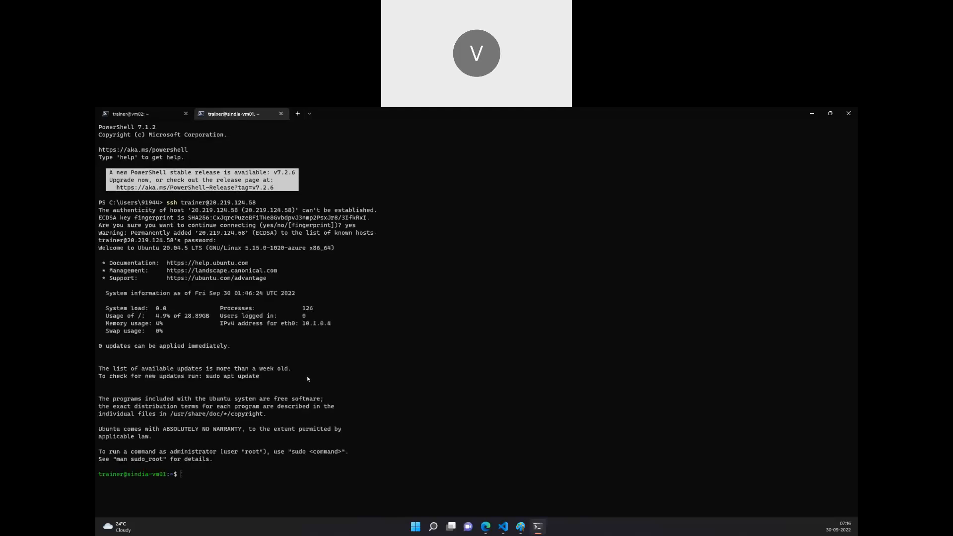
# Review the sindia-vm01 login banner, then clear the terminal.
pyautogui.scroll(8, 307, 378)
pyautogui.scroll(-3, 307, 378)
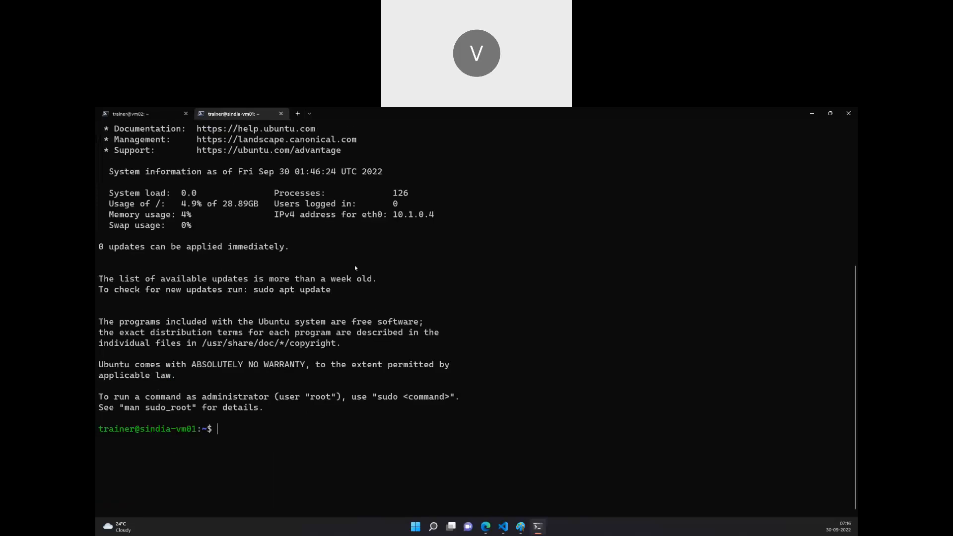
pyautogui.scroll(-1, 331, 361)
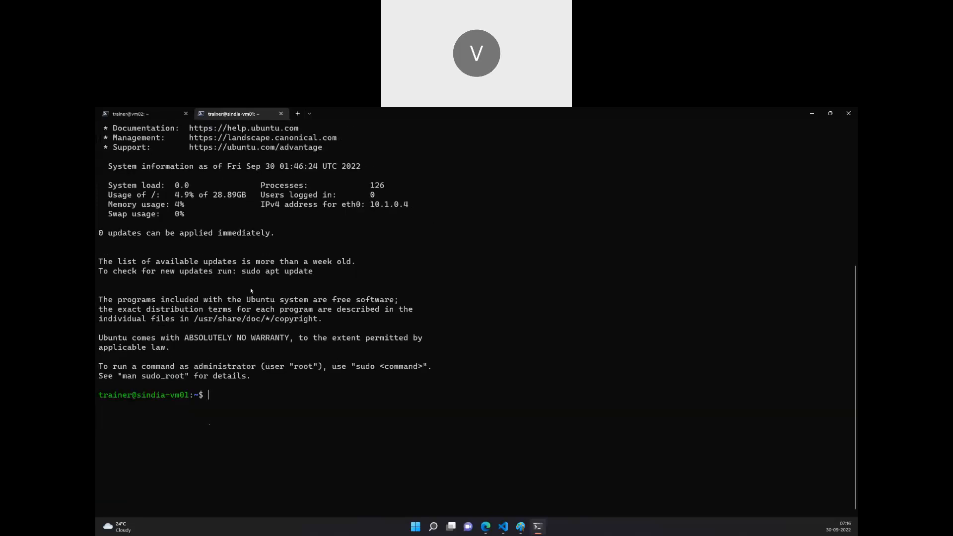
pyautogui.scroll(6, 278, 287)
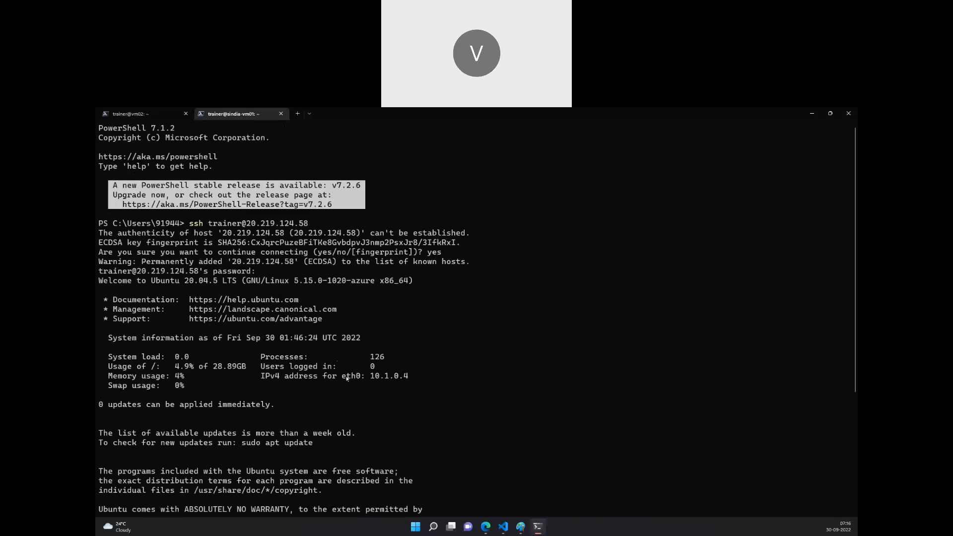
pyautogui.scroll(-5, 284, 339)
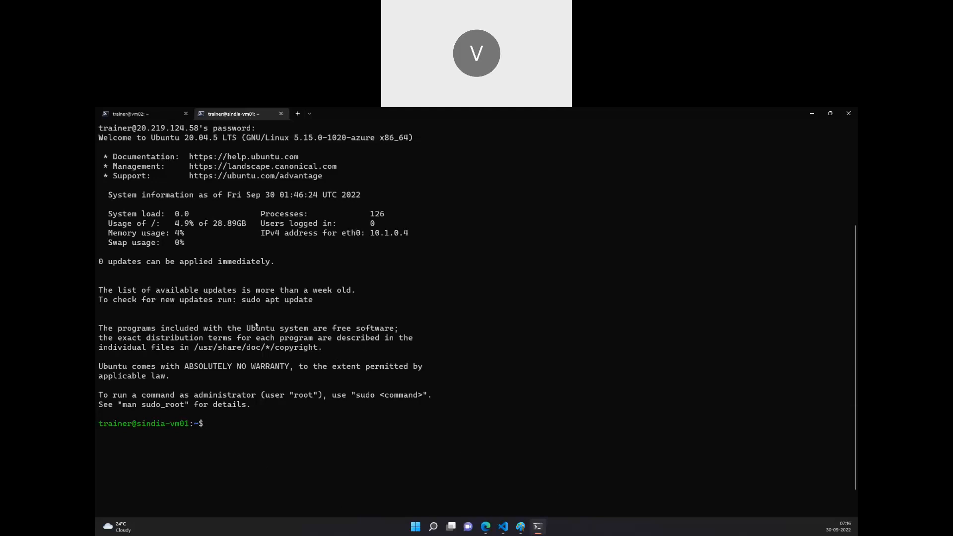
pyautogui.scroll(2, 258, 357)
pyautogui.scroll(-3, 258, 357)
pyautogui.write('clear')
pyautogui.press('Return')
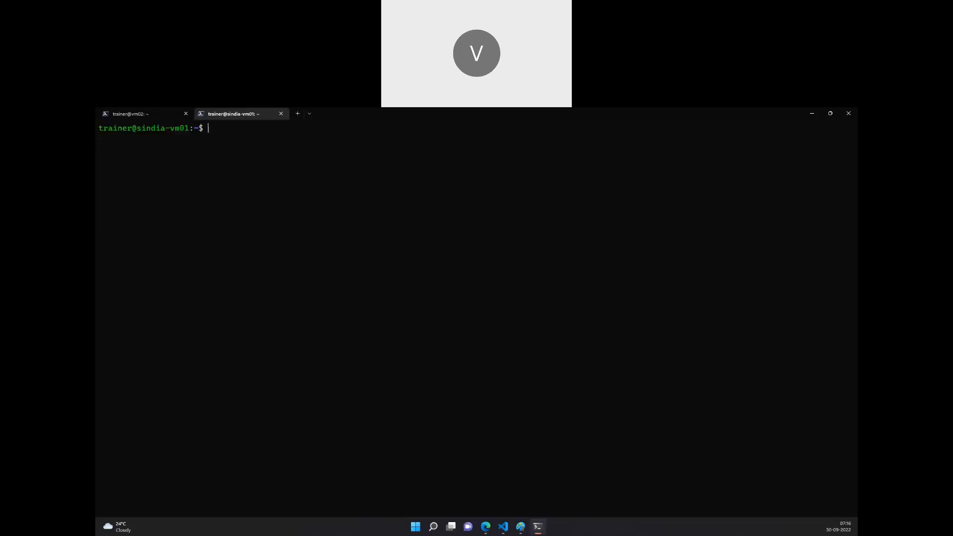
# Copy the ping command from the vm02 session into the sindia-vm01 session and change its target to 10.0.0.6.
pyautogui.click(178, 113)
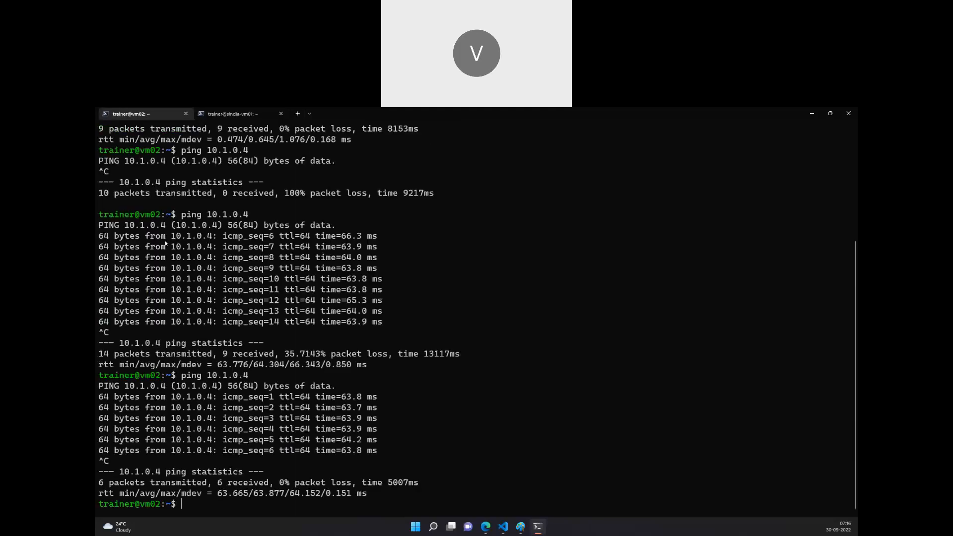
pyautogui.moveTo(181, 376); pyautogui.dragTo(250, 377)
pyautogui.hotkey('ctrl', 'c')
pyautogui.rightClick(249, 377)
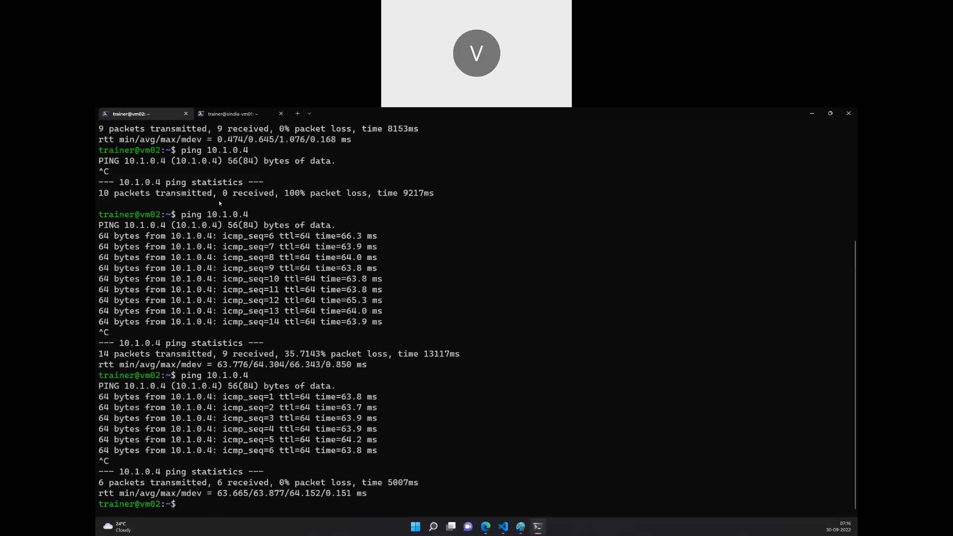
pyautogui.click(218, 110)
pyautogui.rightClick(257, 268)
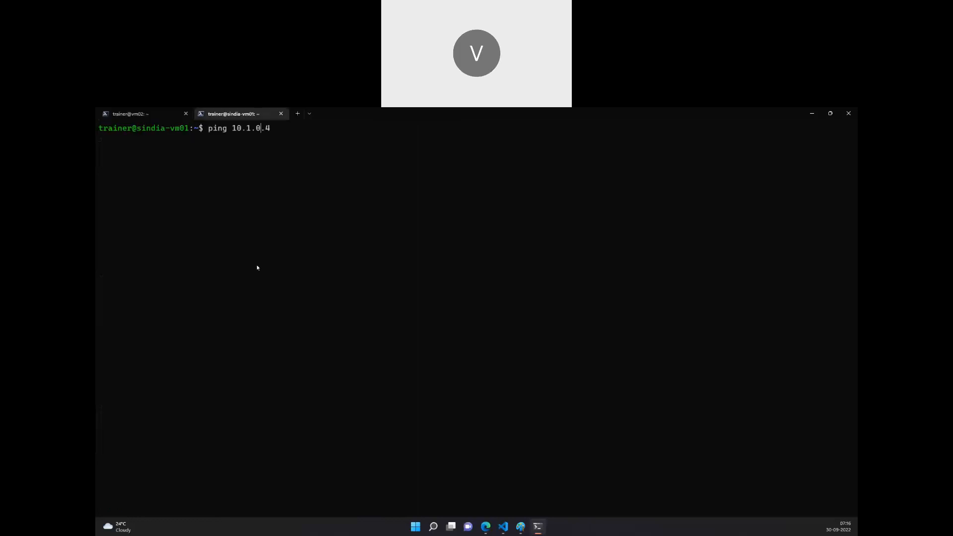
pyautogui.press('BackSpace')
pyautogui.write('0')
pyautogui.press('BackSpace')
pyautogui.write('6')
# Open sindia-rg-vnet from the Virtual networks list and view its Topology and Capabilities tabs.
pyautogui.click(486, 526)
pyautogui.click(189, 114)
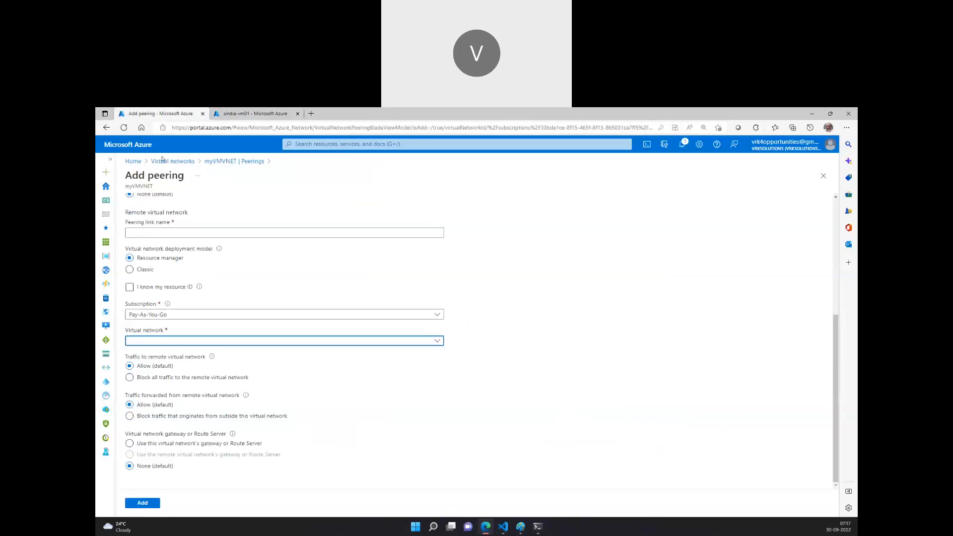
pyautogui.click(177, 163)
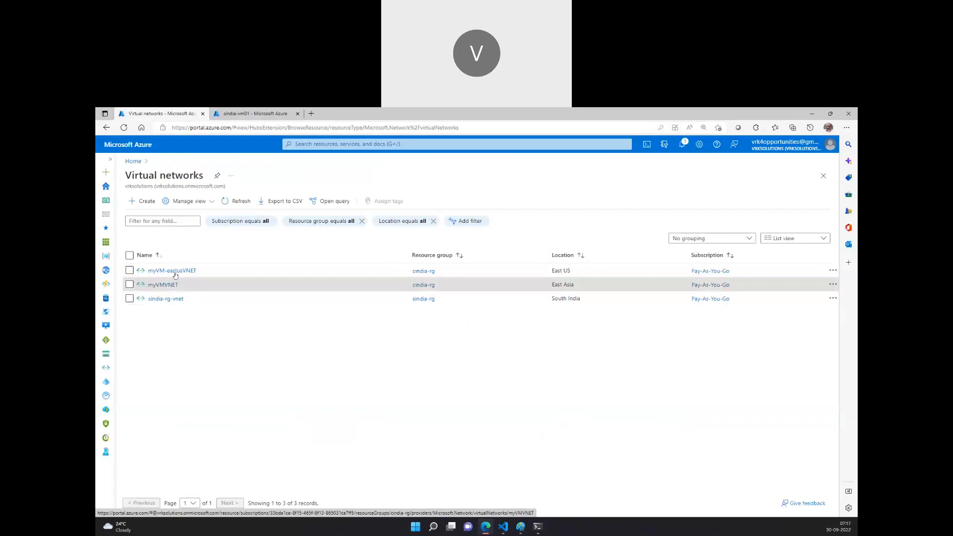
pyautogui.click(158, 299)
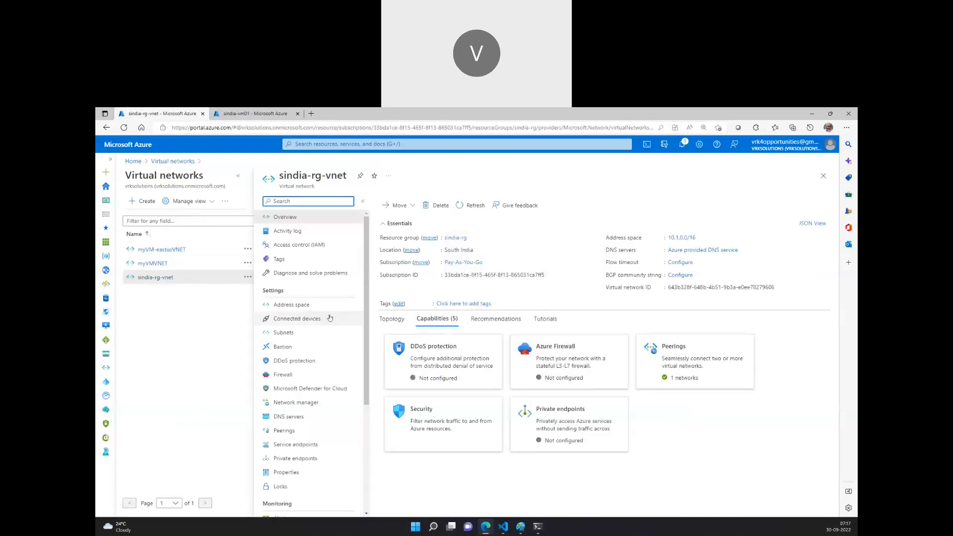
pyautogui.click(400, 319)
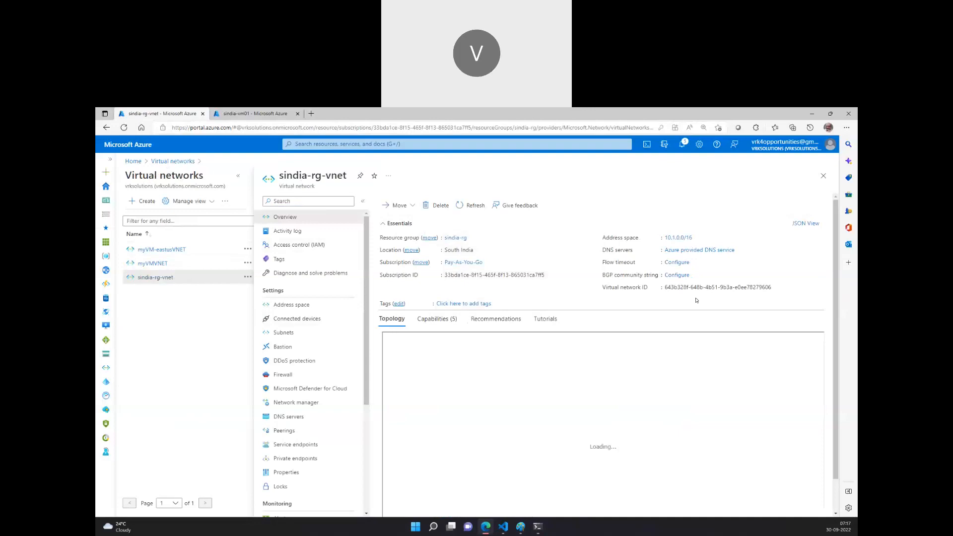
pyautogui.click(425, 320)
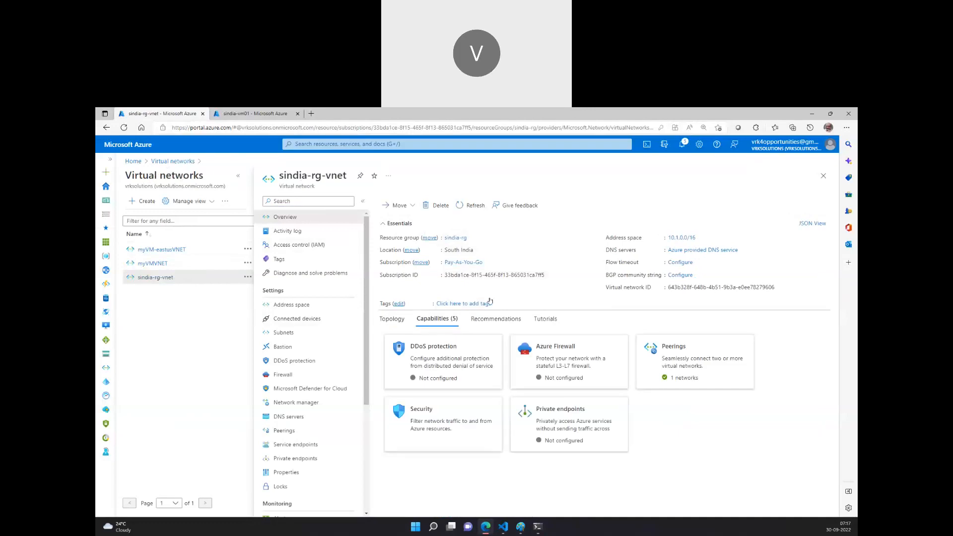
# Open the Virtual machines list and check the private IP addresses of vm and vm02.
pyautogui.click(133, 162)
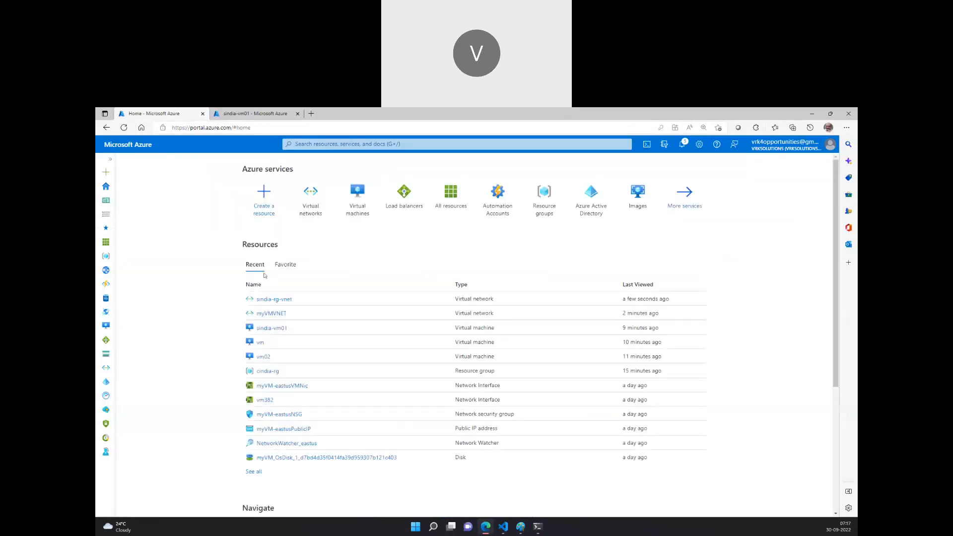
pyautogui.click(318, 208)
pyautogui.click(134, 161)
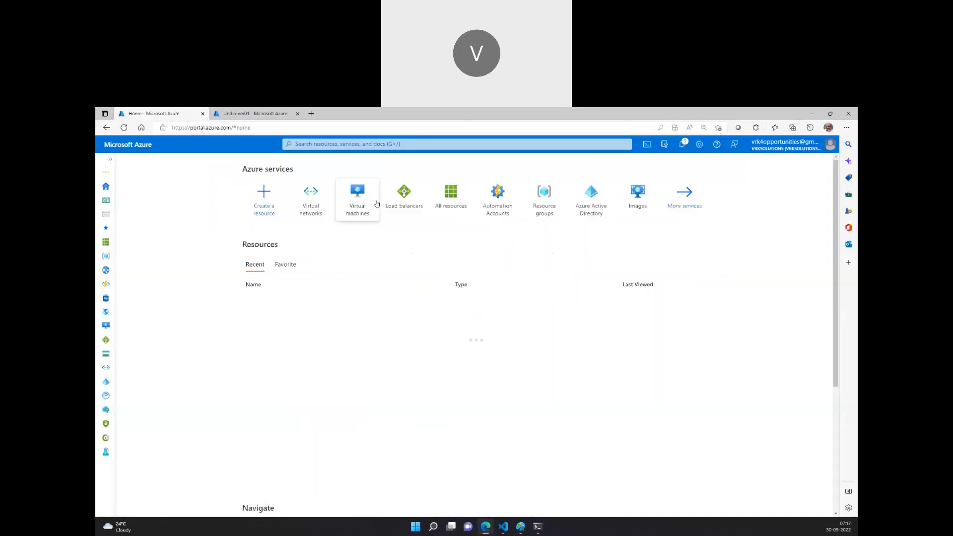
pyautogui.click(370, 207)
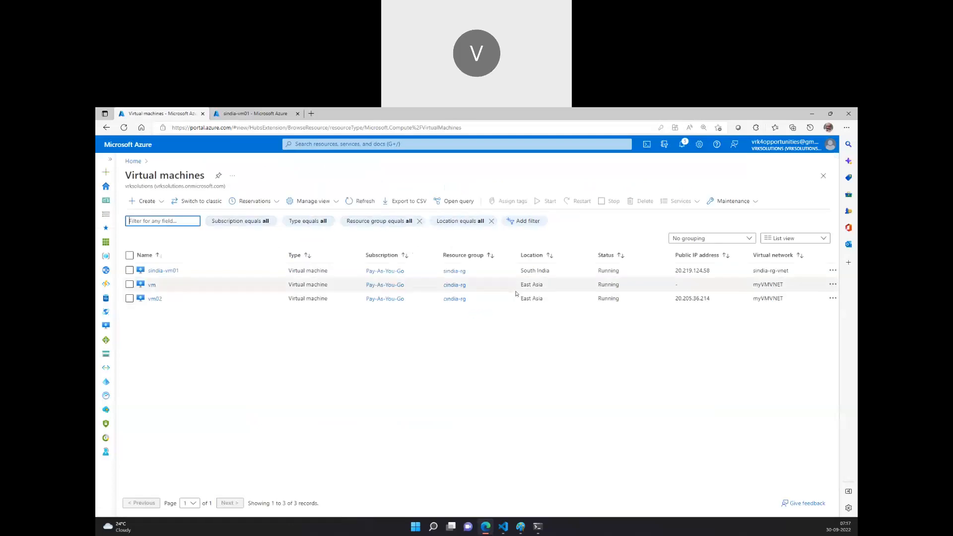
pyautogui.click(152, 285)
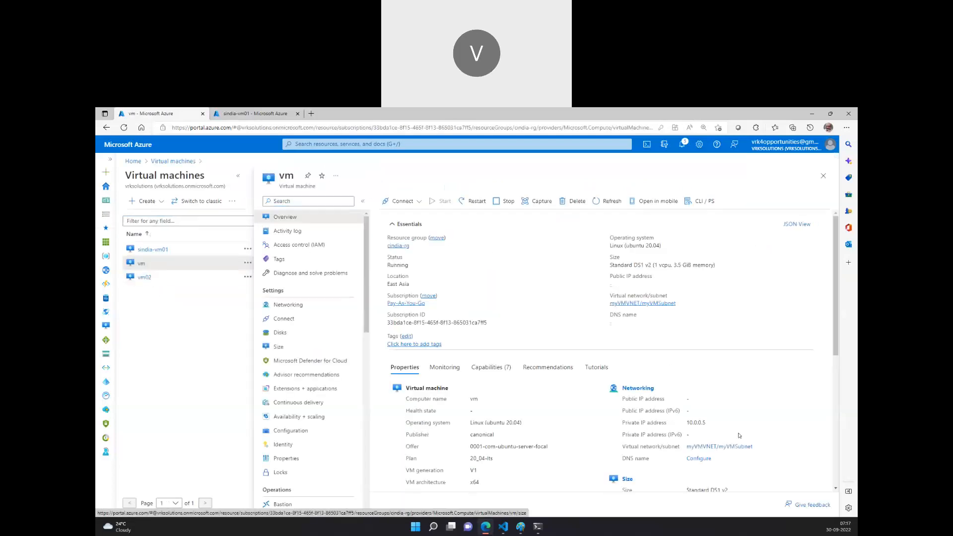
pyautogui.click(146, 278)
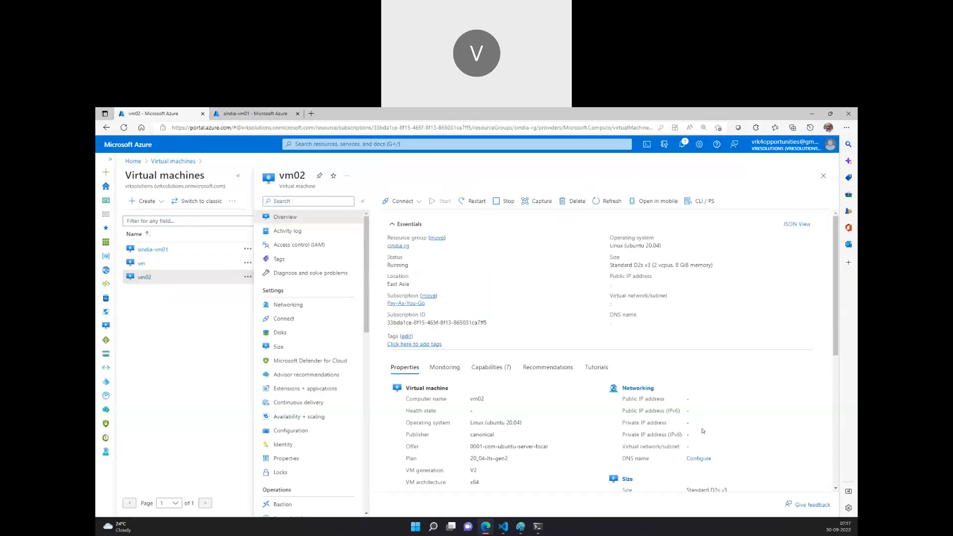
# Ping vm02's private IP 10.0.0.6 from the sindia-vm01 session, then stop the ping.
pyautogui.click(540, 528)
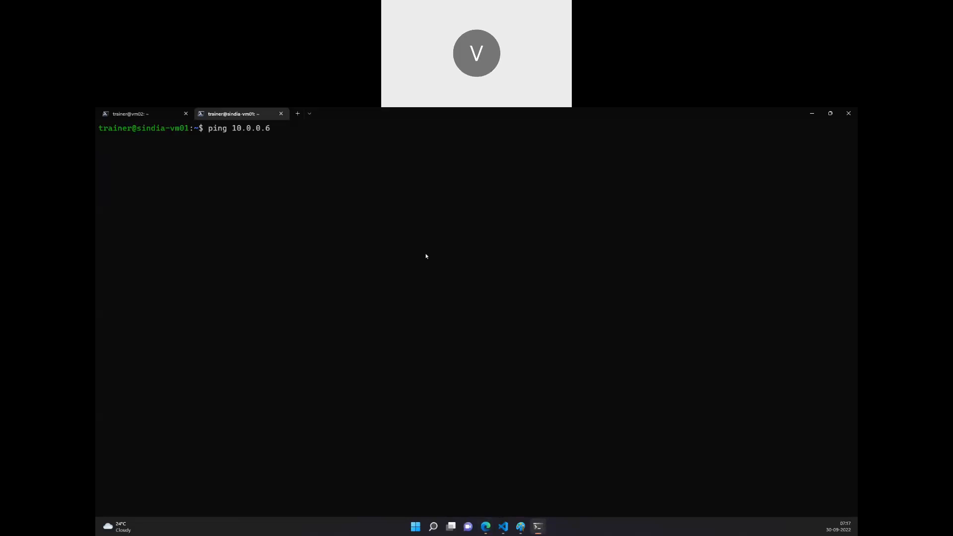
pyautogui.press('Return')
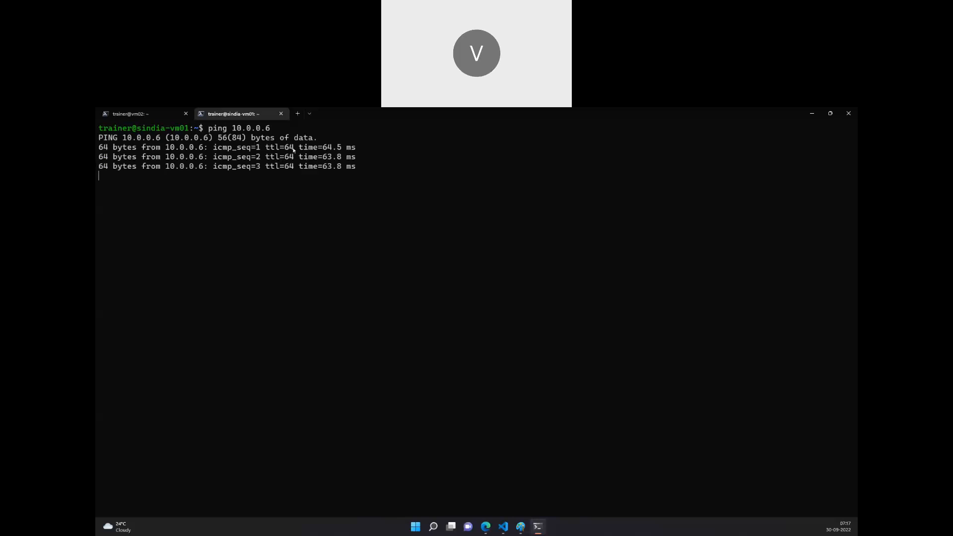
pyautogui.hotkey('ctrl', 'c')
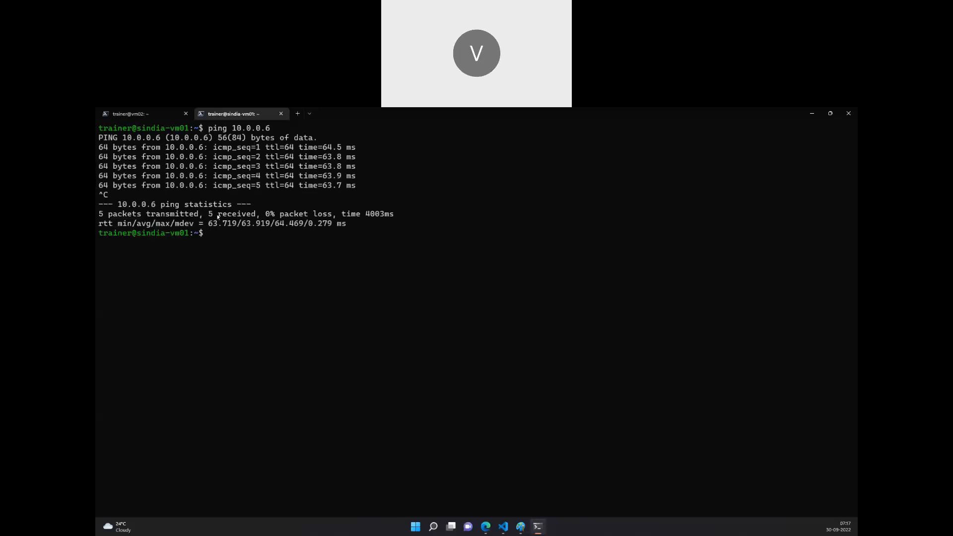
# Rerun the ping against vm's private IP 10.0.0.5.
pyautogui.press('Up')
pyautogui.press('BackSpace')
pyautogui.write('5')
pyautogui.press('Return')
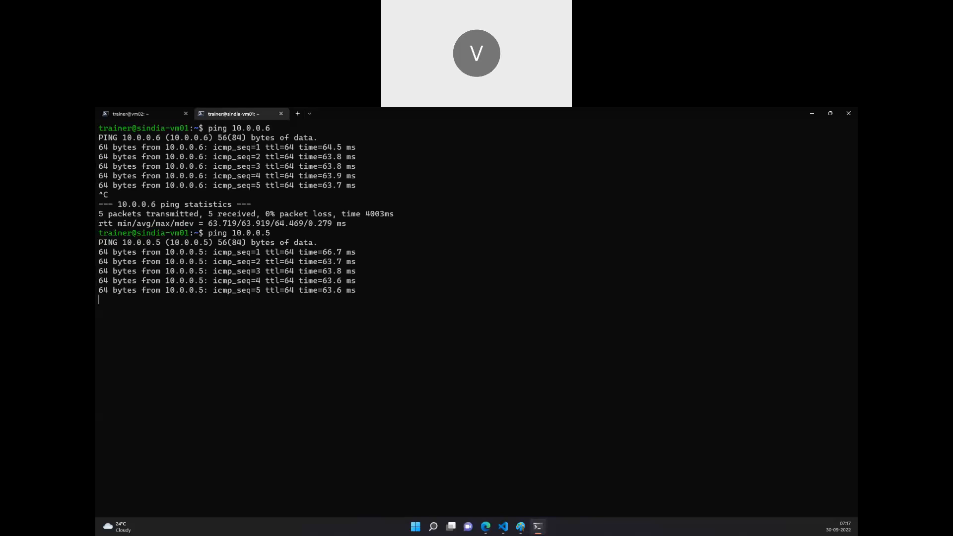
# Stop the ping to 10.0.0.5, then switch to the vm02 session and review its earlier ping results.
pyautogui.hotkey('ctrl', 'c')
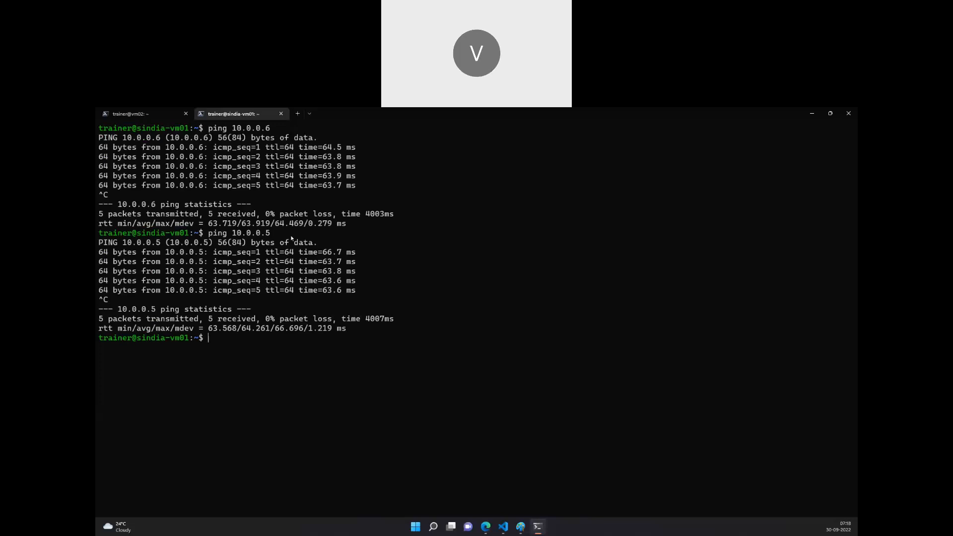
pyautogui.click(148, 111)
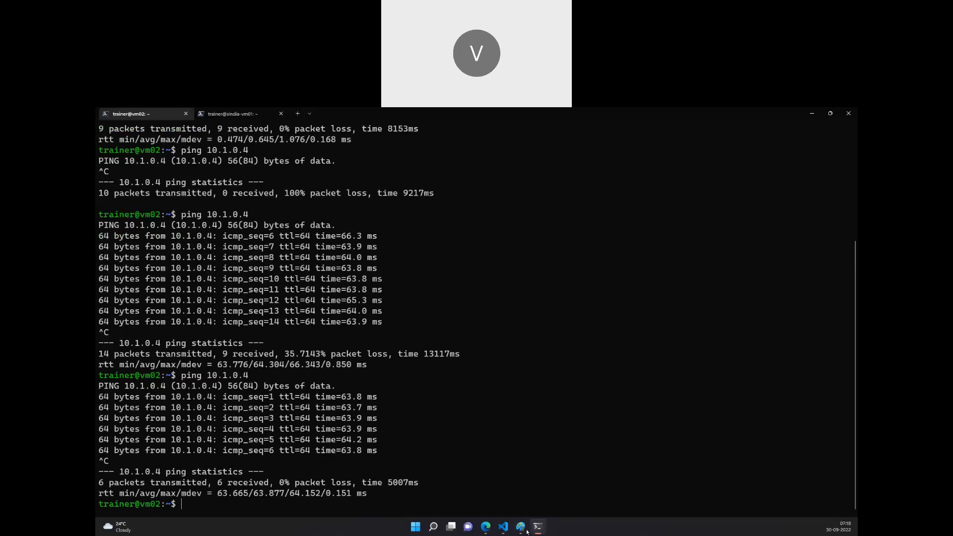
pyautogui.moveTo(520, 530)
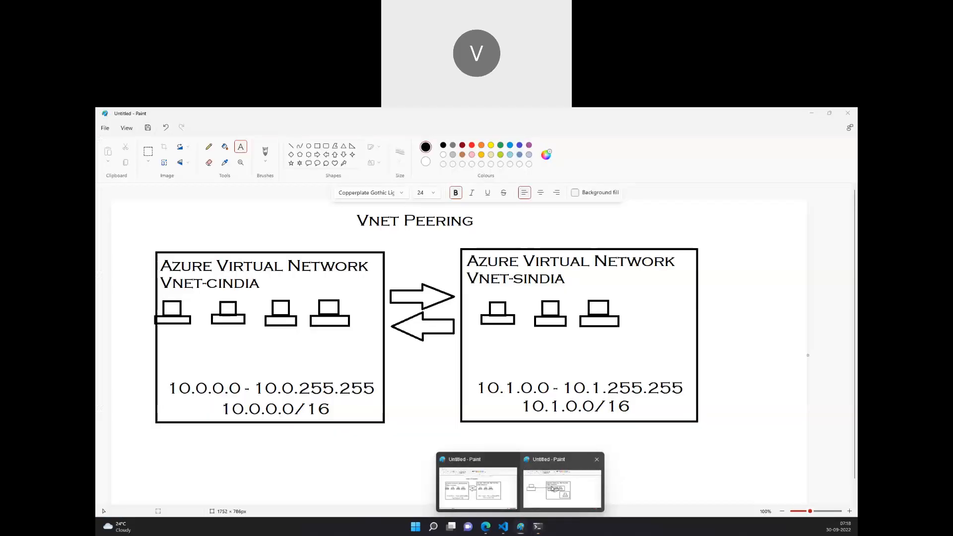
pyautogui.click(553, 489)
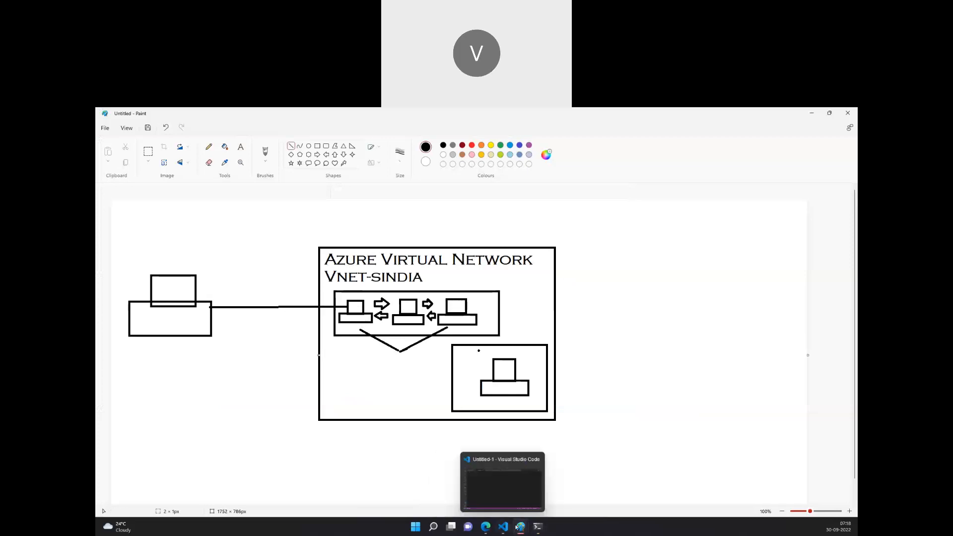
pyautogui.click(538, 527)
pyautogui.scroll(5, 208, 193)
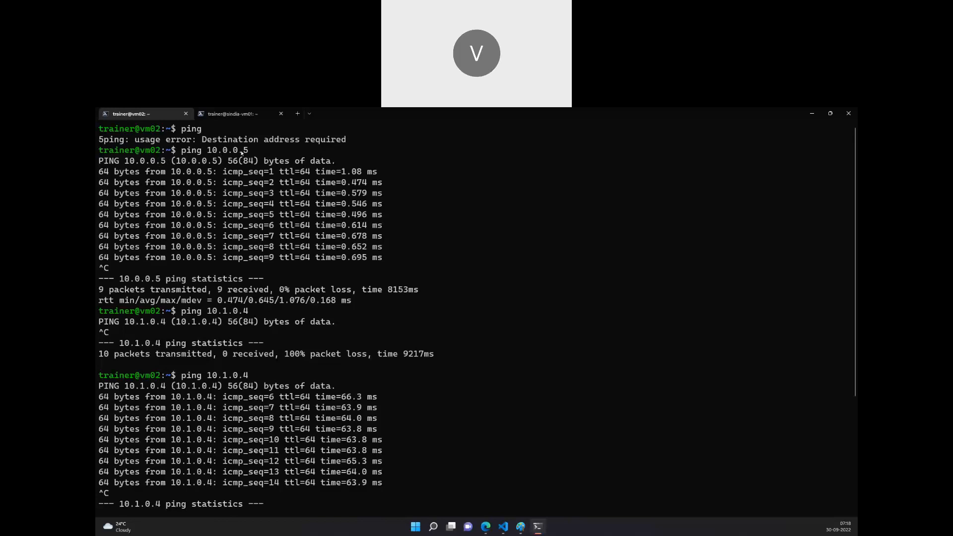
# Check the private IP addresses of vm02 and vm in the Azure portal's Virtual machines list, then return to the terminal.
pyautogui.click(486, 526)
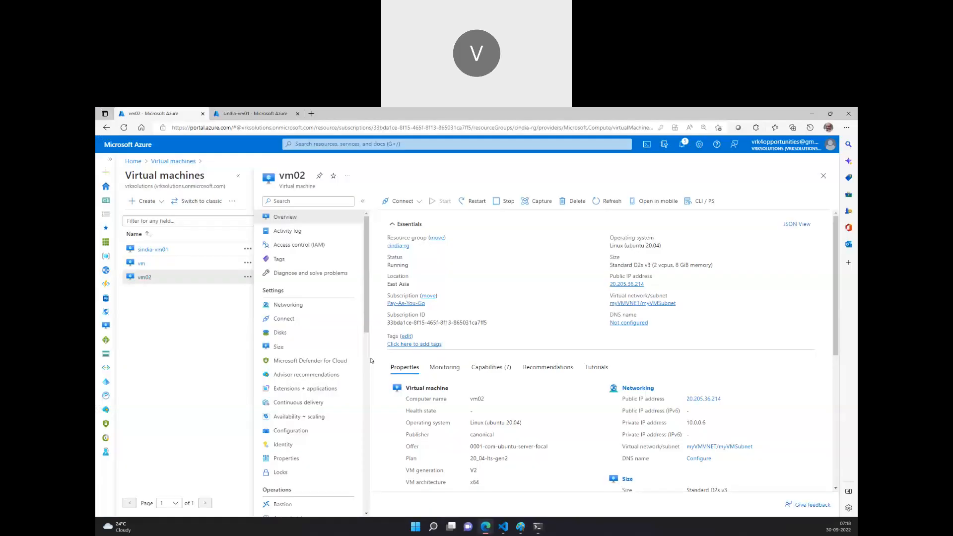
pyautogui.click(142, 266)
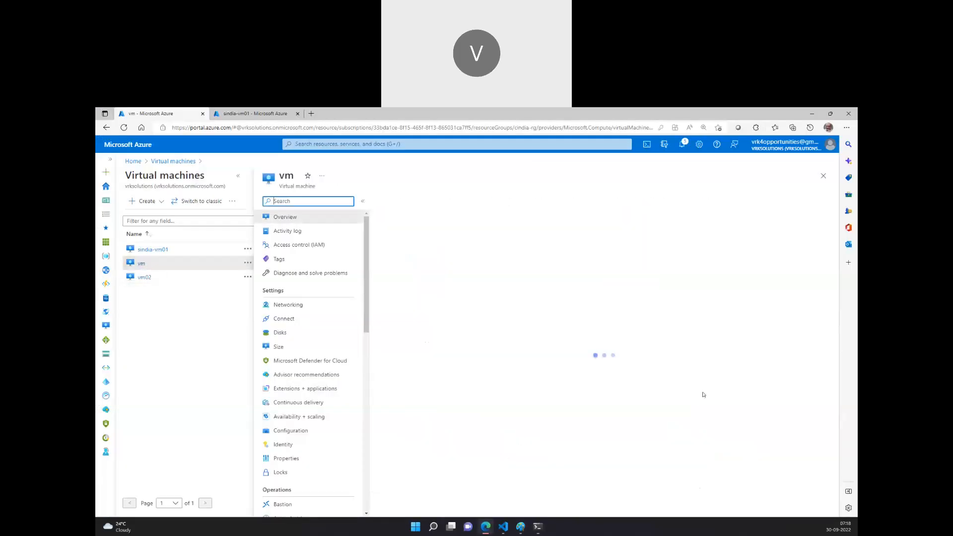
pyautogui.click(538, 526)
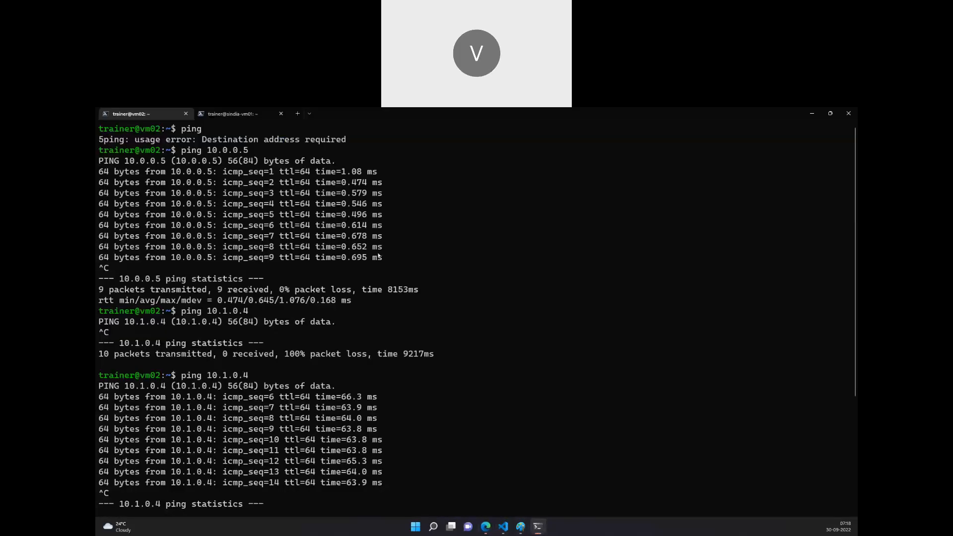